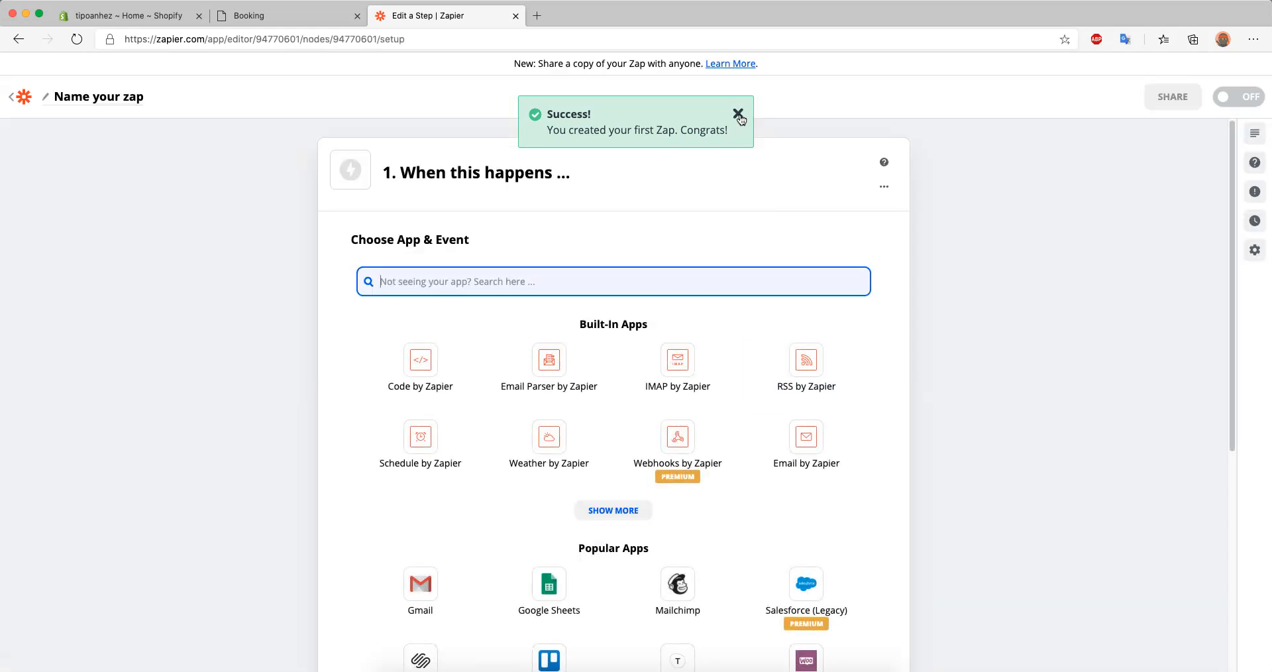
Set the Zap's trigger to Webhooks by Zapier with the Catch Raw Hook event and continue to the webhook setup
click(738, 113)
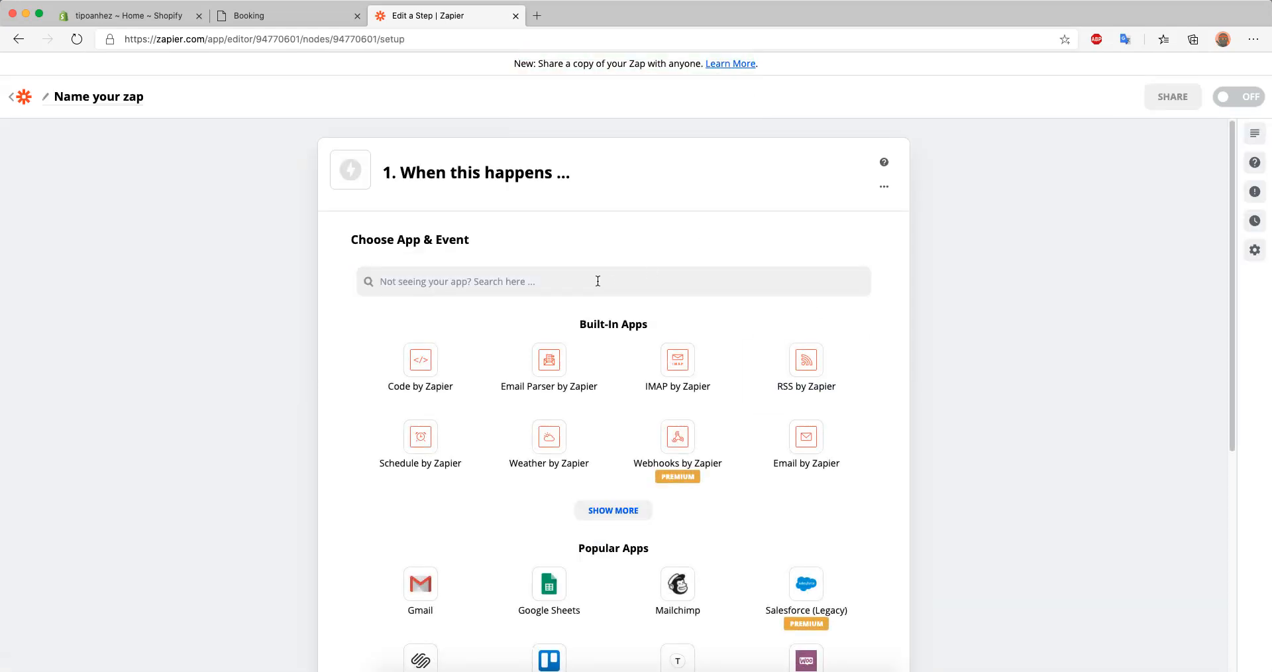
click(597, 281)
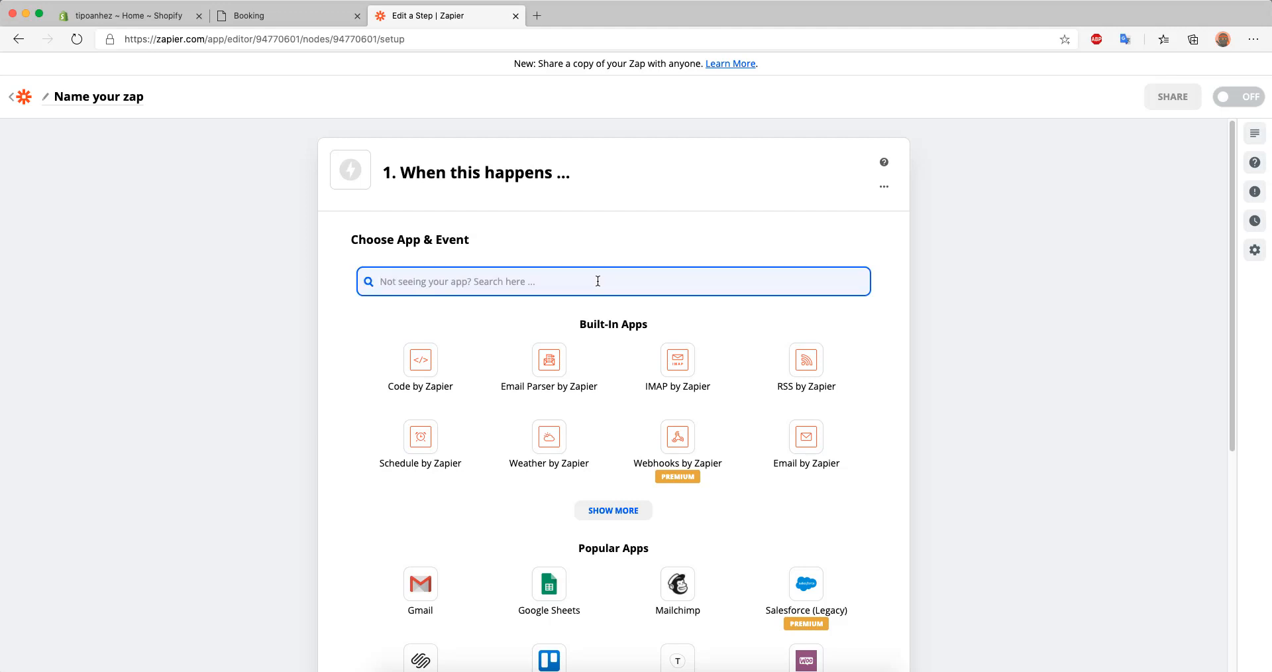
click(729, 448)
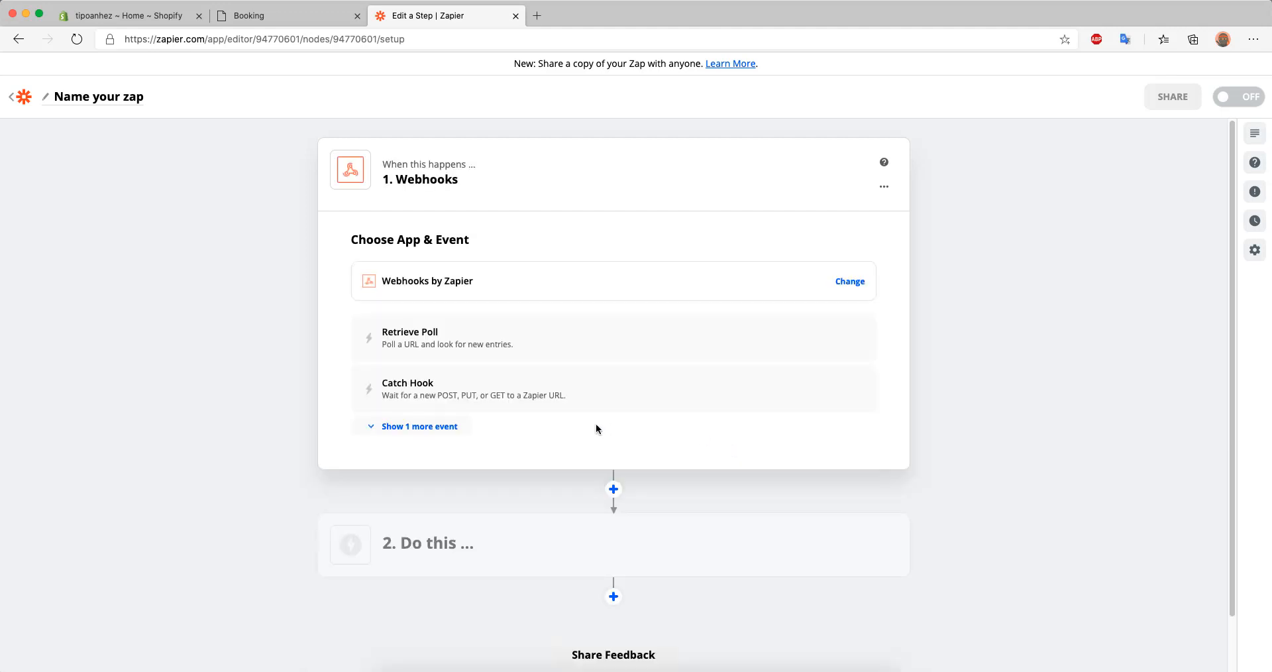
scroll(463, 384, down, 2)
click(398, 374)
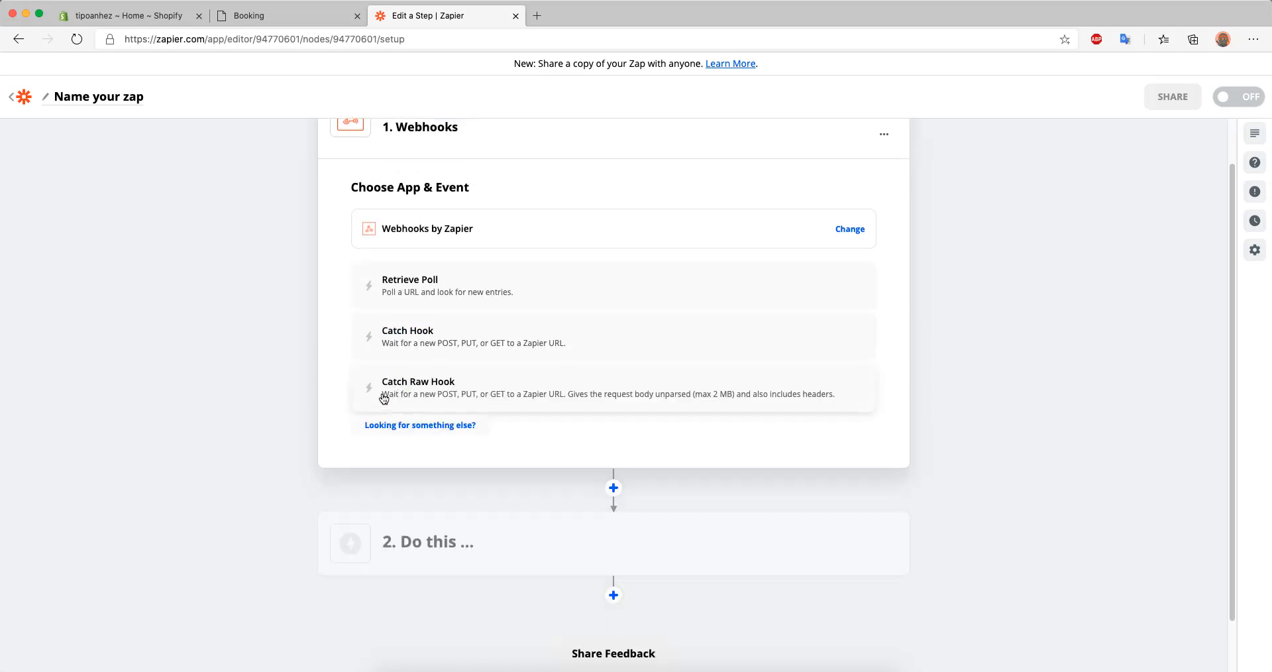
click(749, 402)
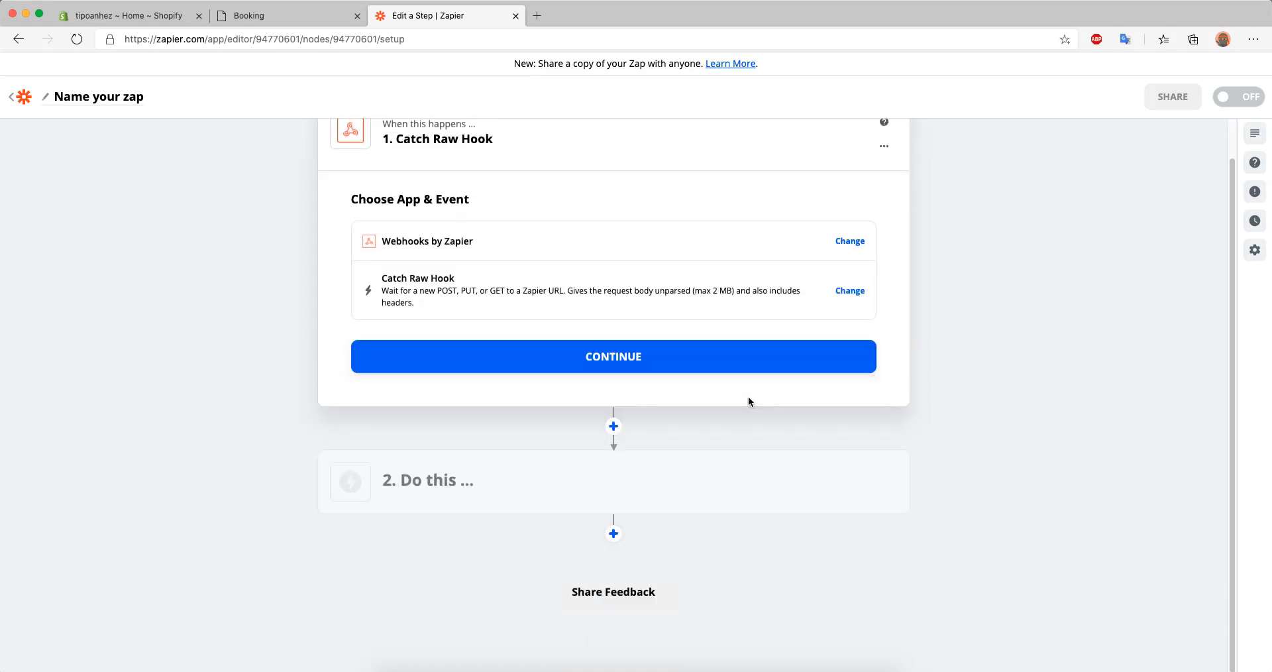
click(621, 362)
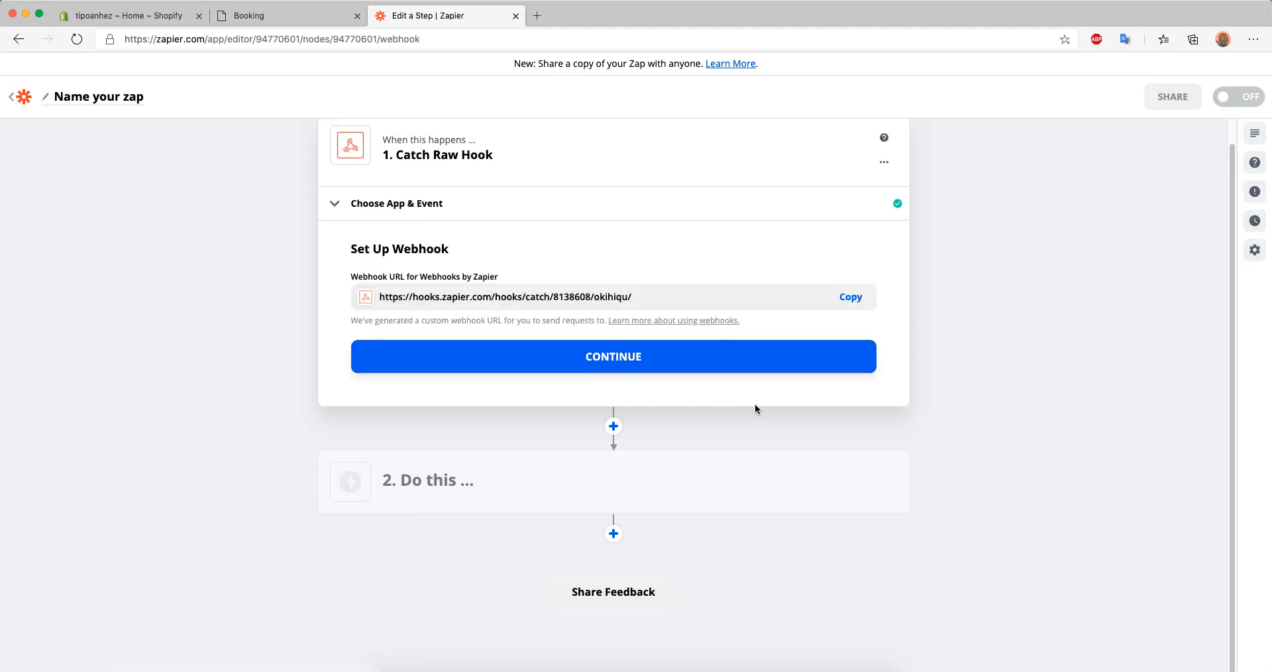
Copy the generated webhook URL into the create/update webhook field of the Booking app's Integrate settings and save
click(850, 297)
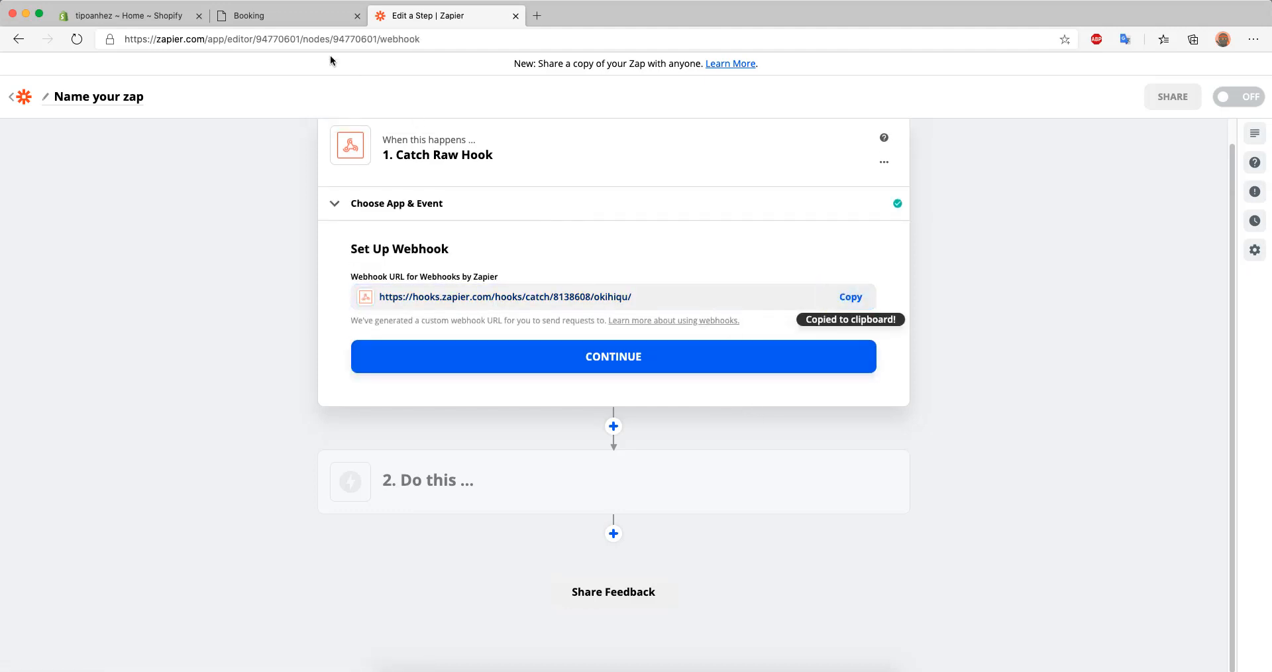
click(296, 17)
click(63, 385)
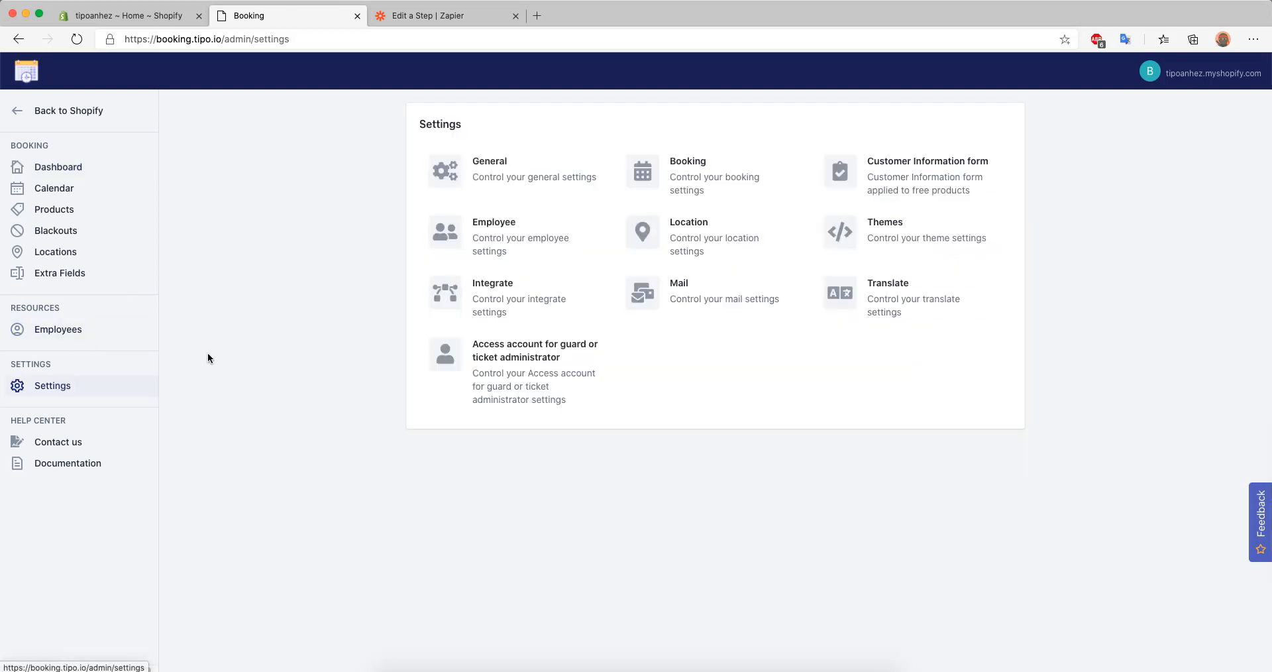
click(512, 297)
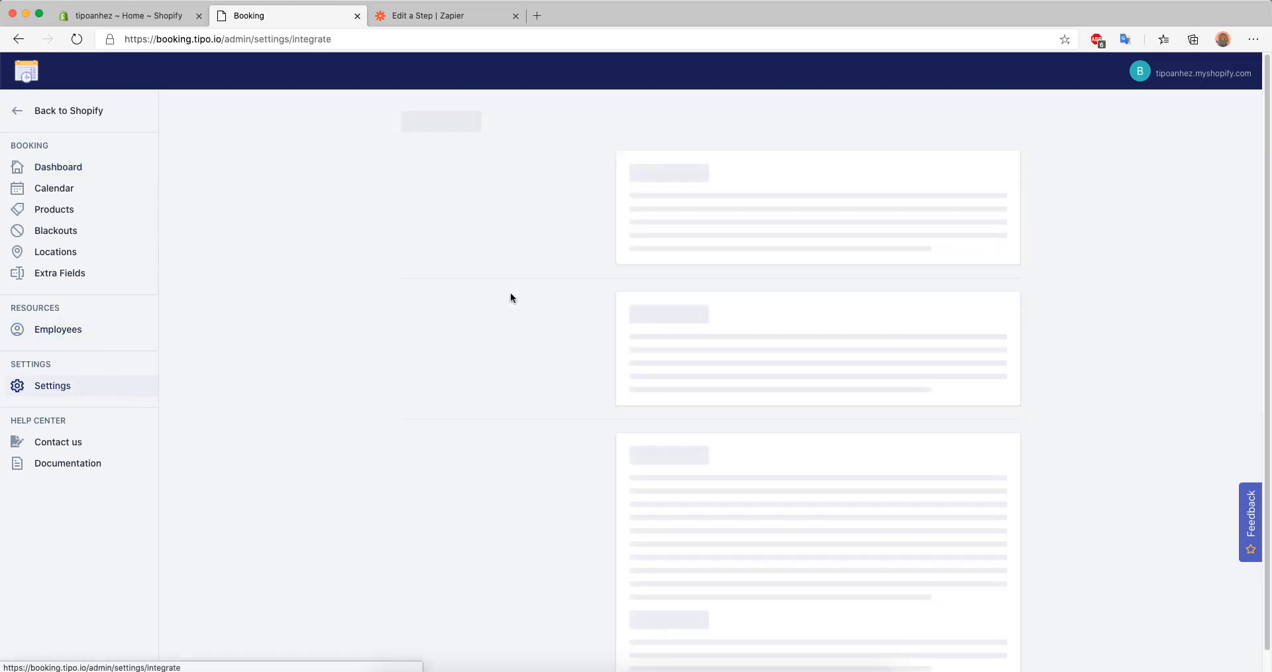
click(485, 241)
right_click(485, 240)
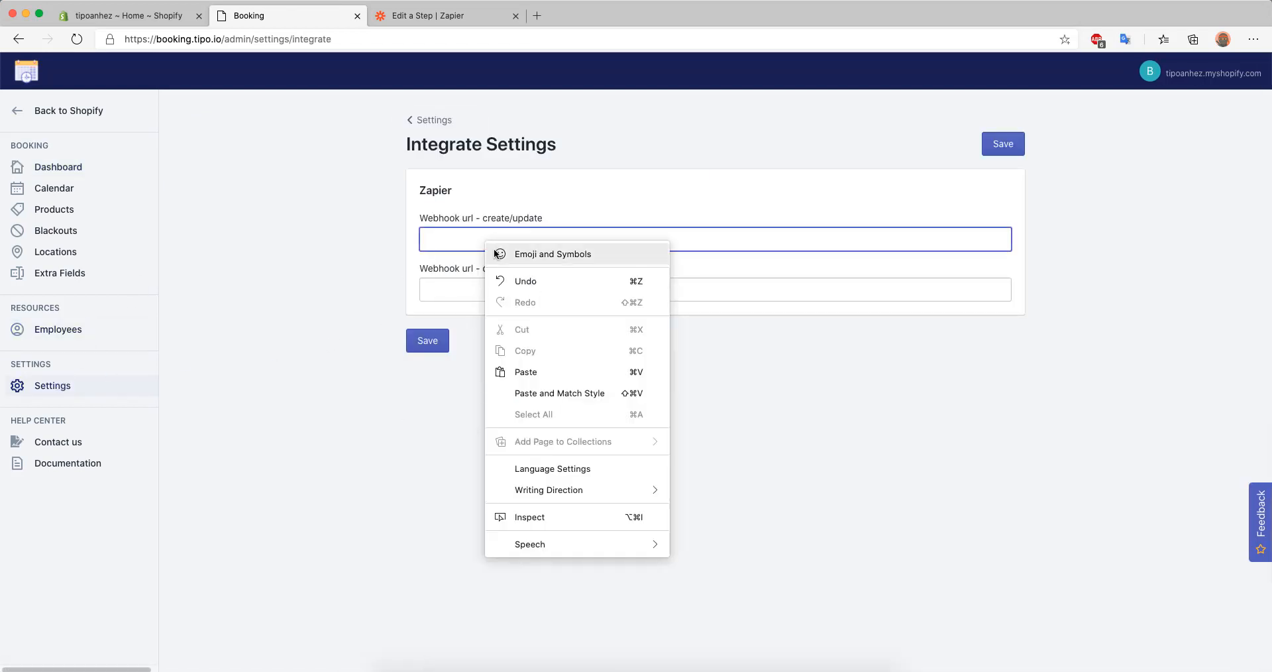
click(530, 364)
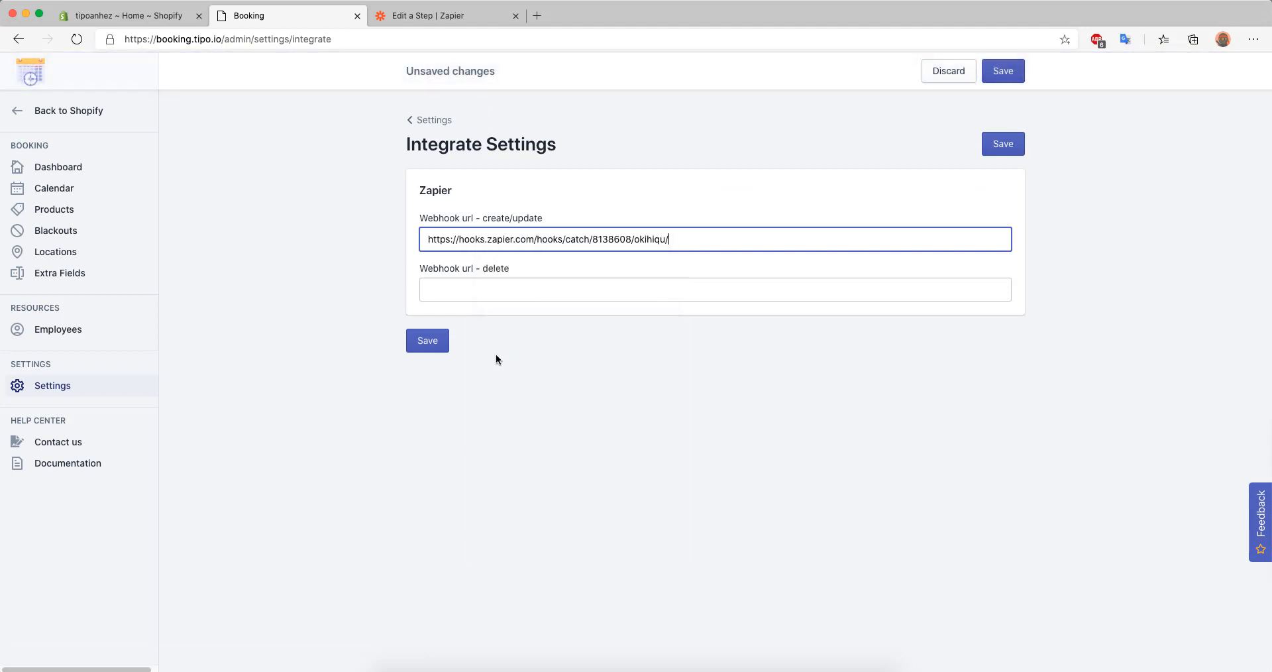
click(437, 348)
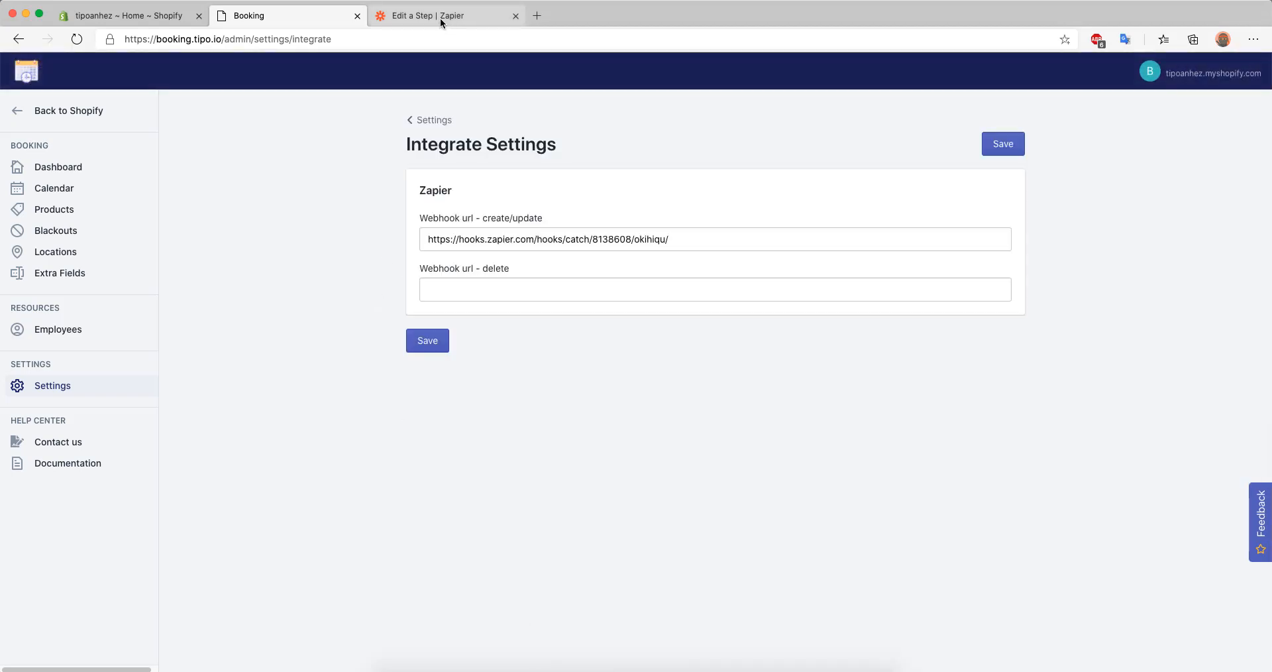
In Zapier, advance the trigger to its testing stage, and open the Shopify storefront from the Booking app
click(439, 17)
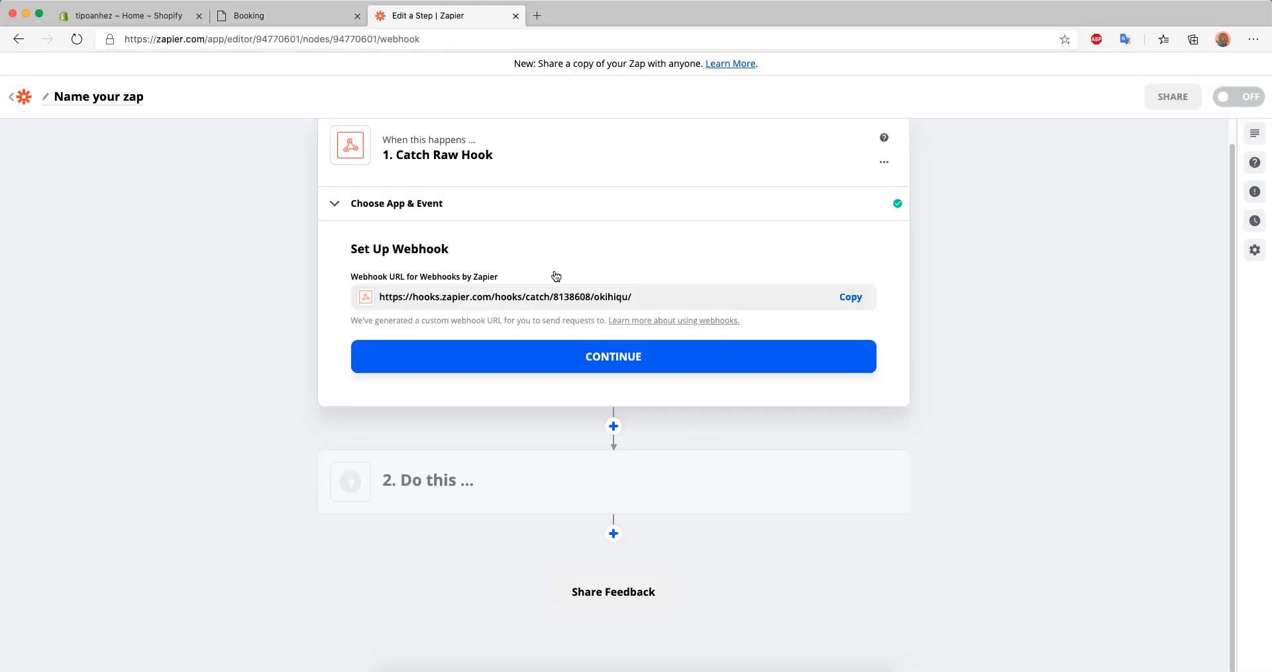
click(592, 357)
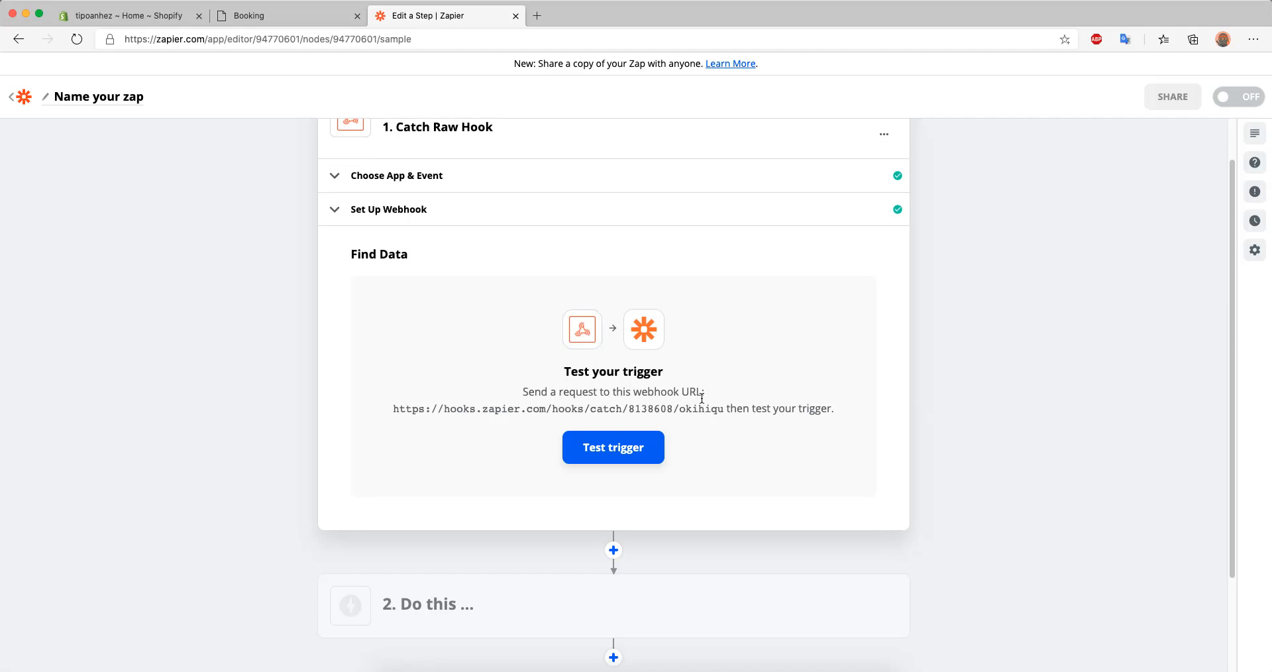
click(299, 18)
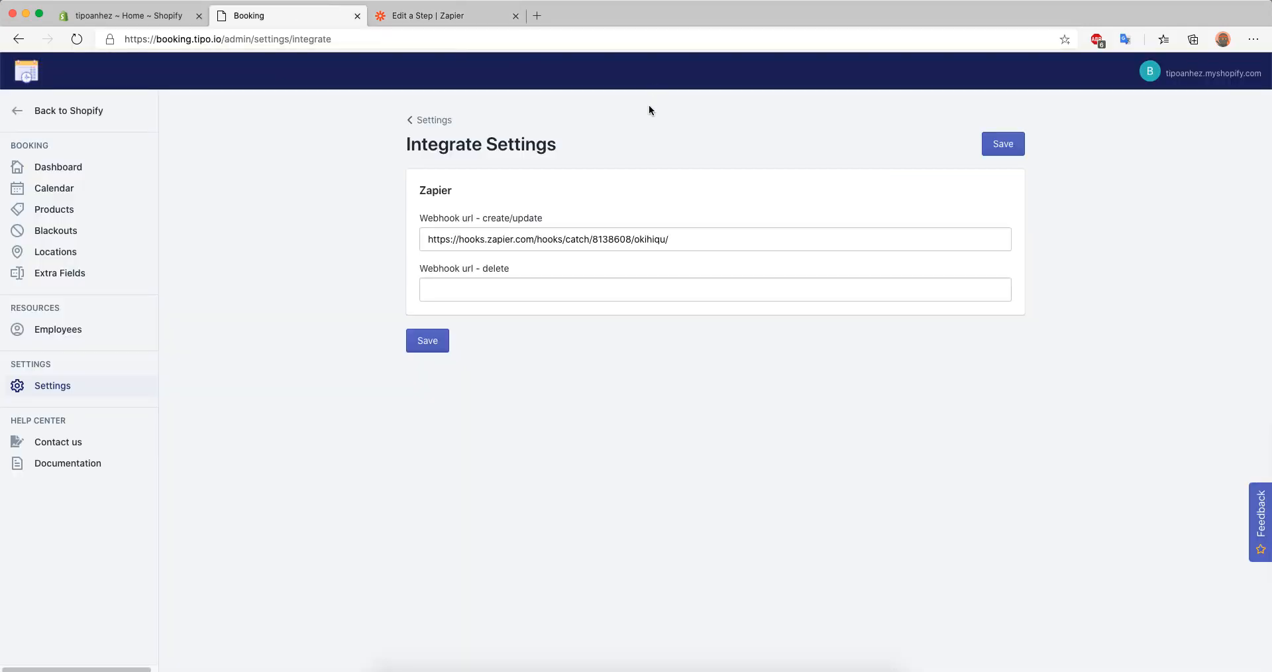
click(1179, 85)
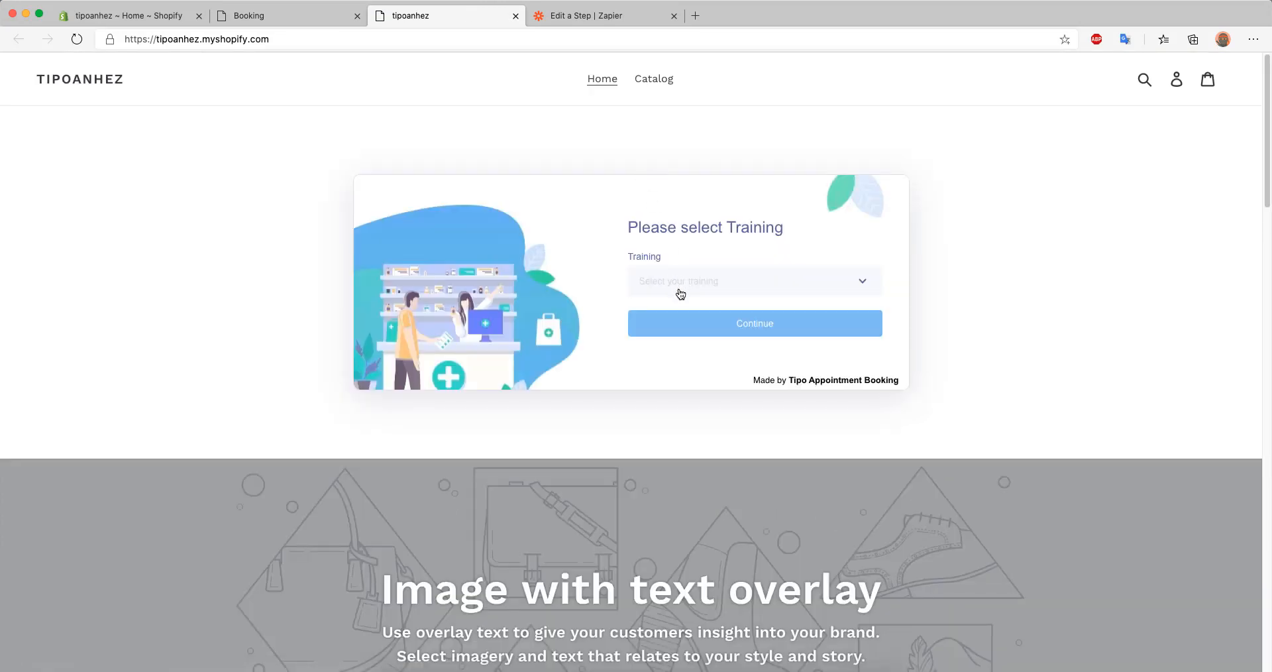
Select the A Jacket training in the storefront booking form, choose the trainer, and continue to the calendar
click(678, 291)
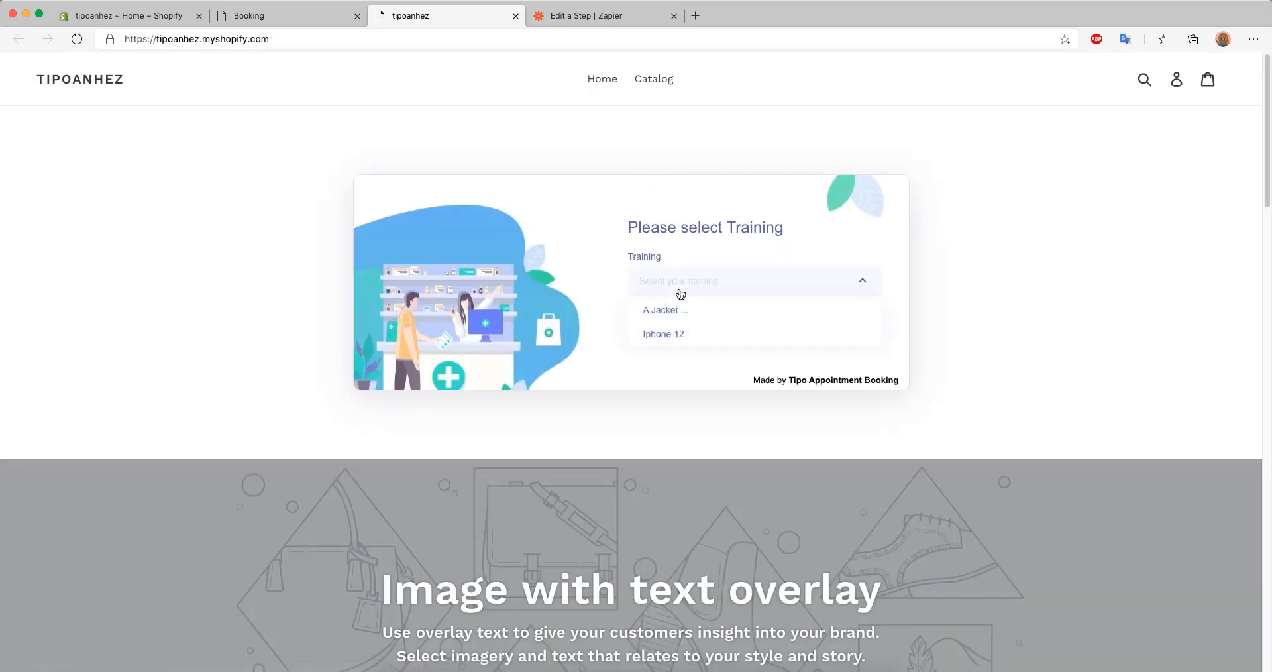
click(674, 309)
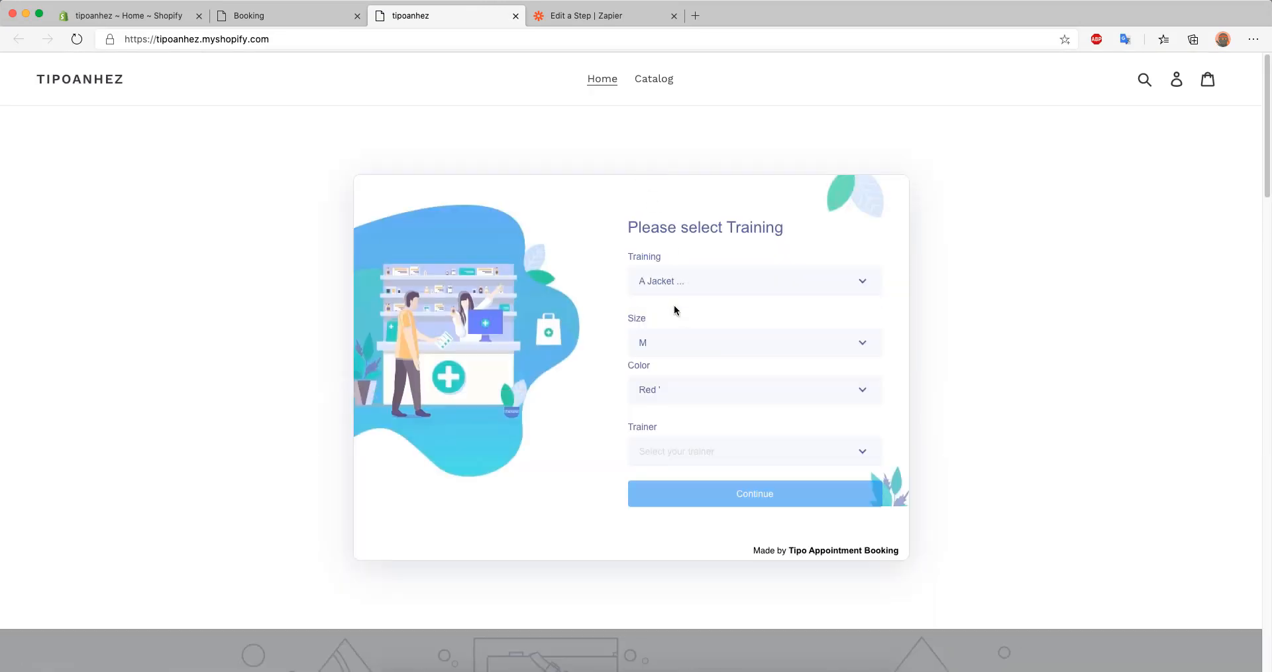
click(694, 459)
click(686, 478)
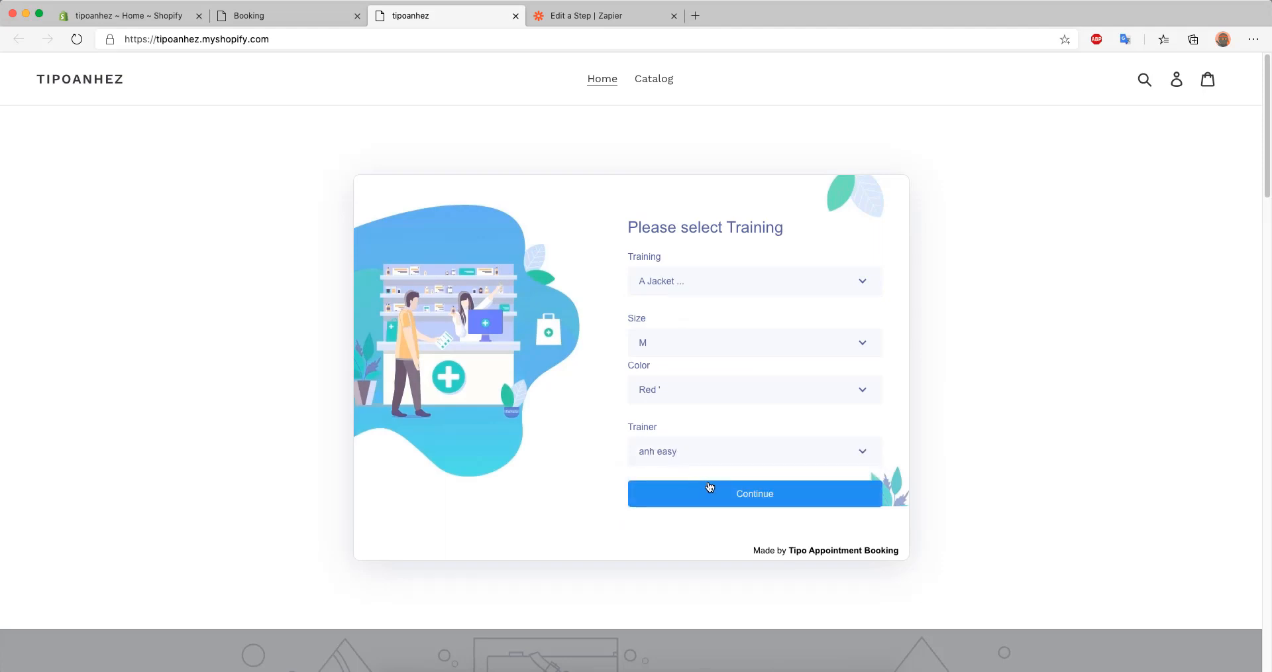
click(724, 490)
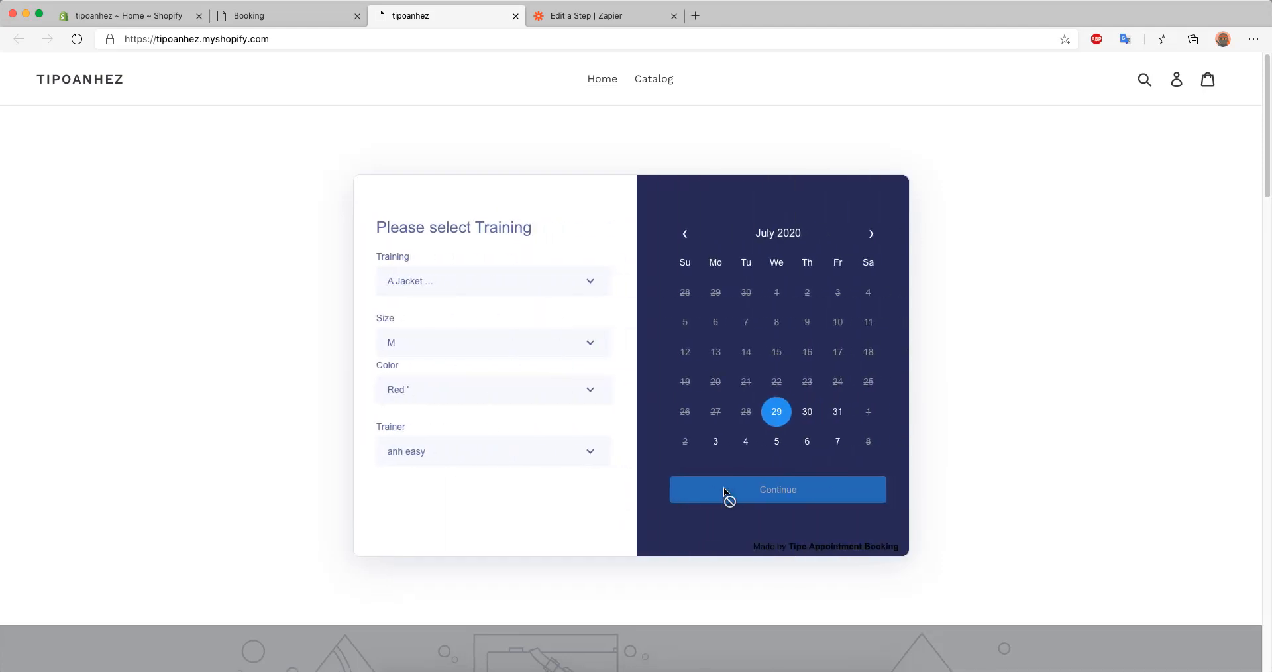
Book July 31, 2020 with the 11:10 - 12:35 time slot and continue to the customer details
click(829, 413)
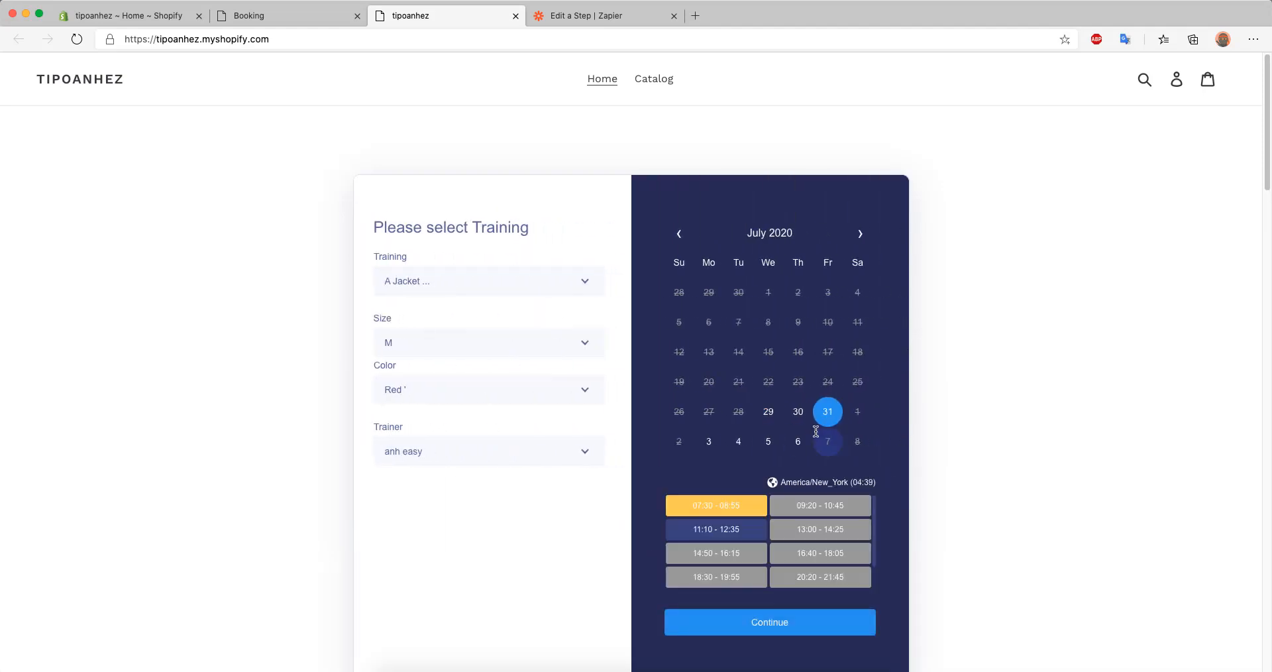
click(739, 534)
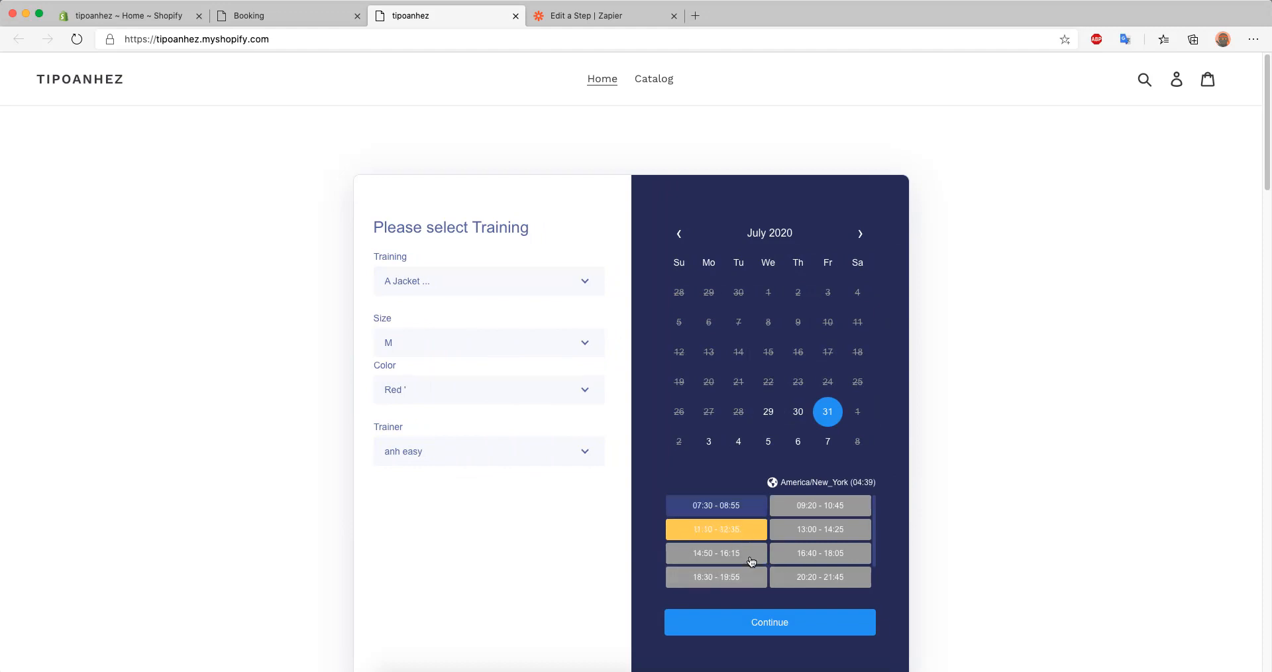
click(785, 626)
Fill in the customer's first name, last name and email, and confirm the booking
scroll(735, 564, down, 2)
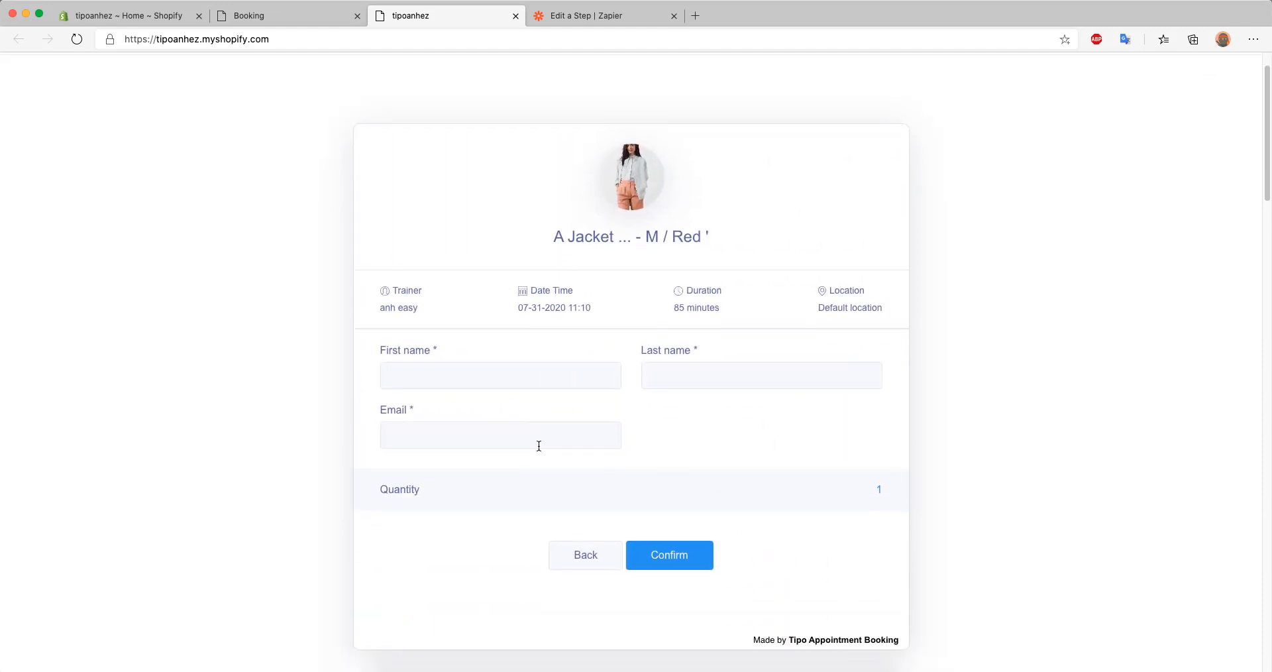
click(432, 377)
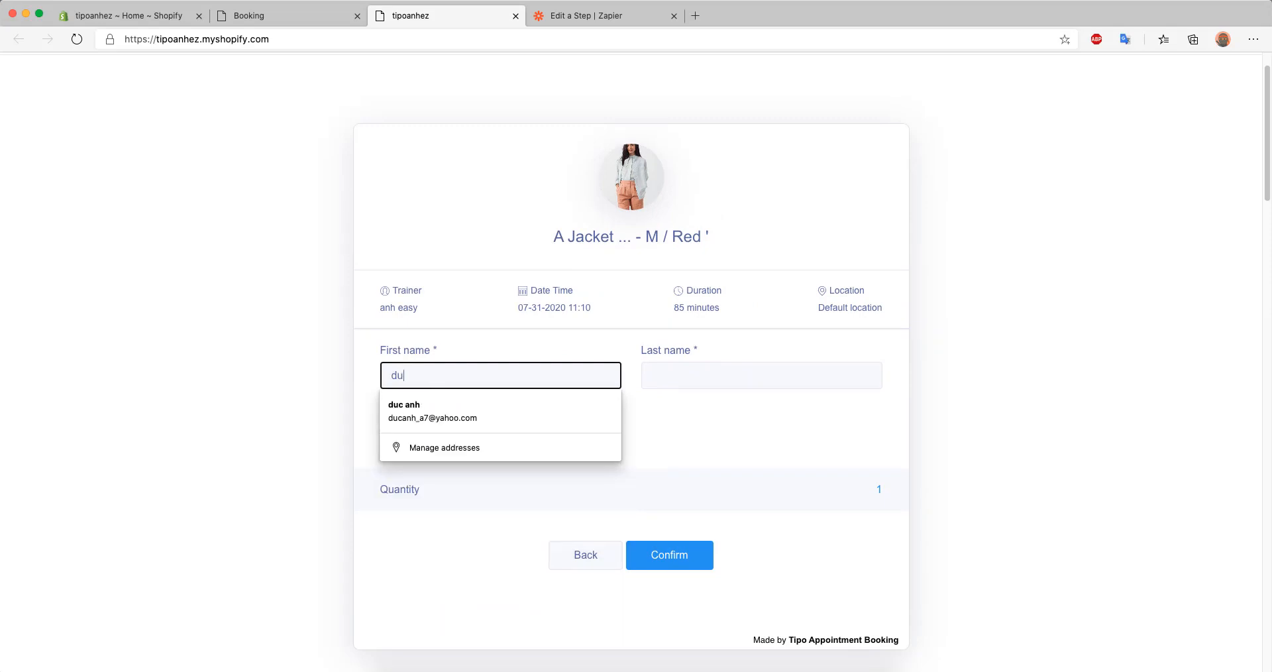
key(Tab)
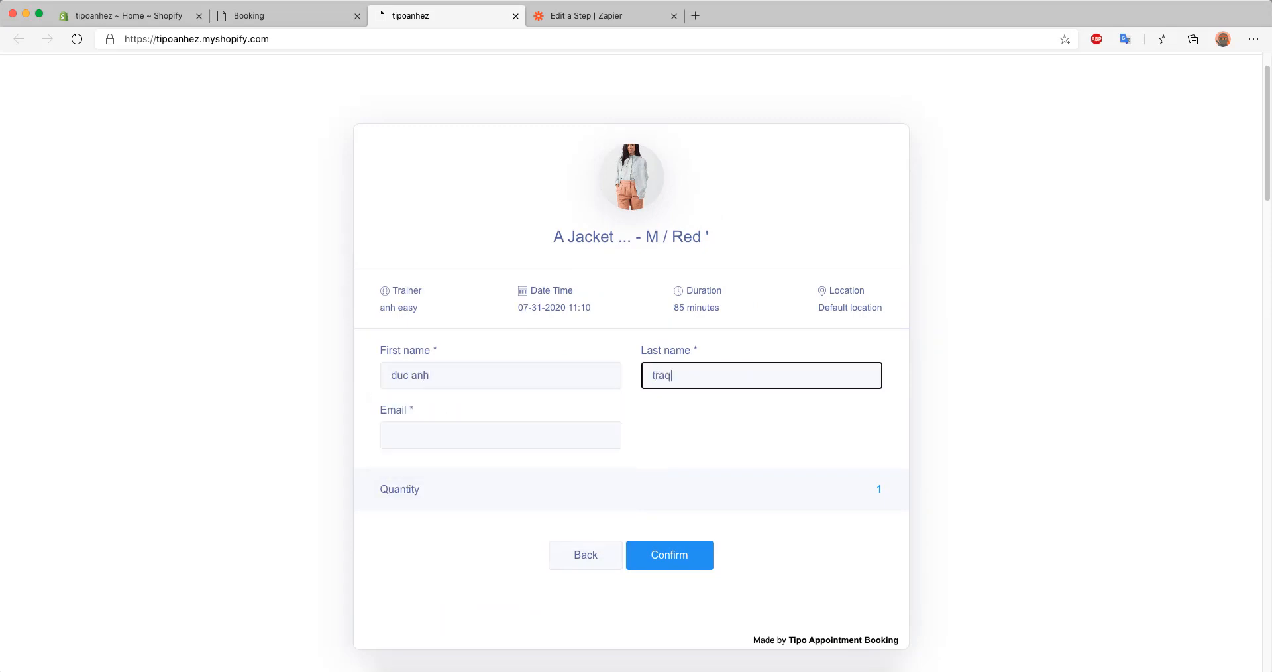
key(Tab)
text(duc)
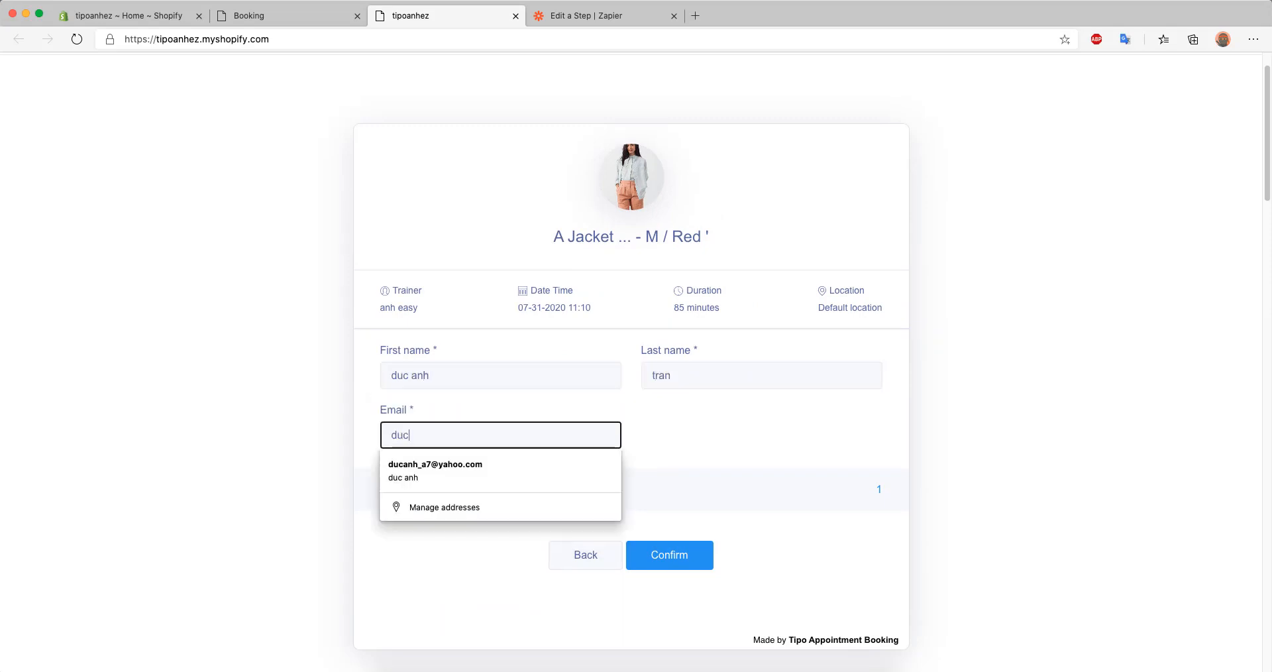
click(429, 470)
click(296, 459)
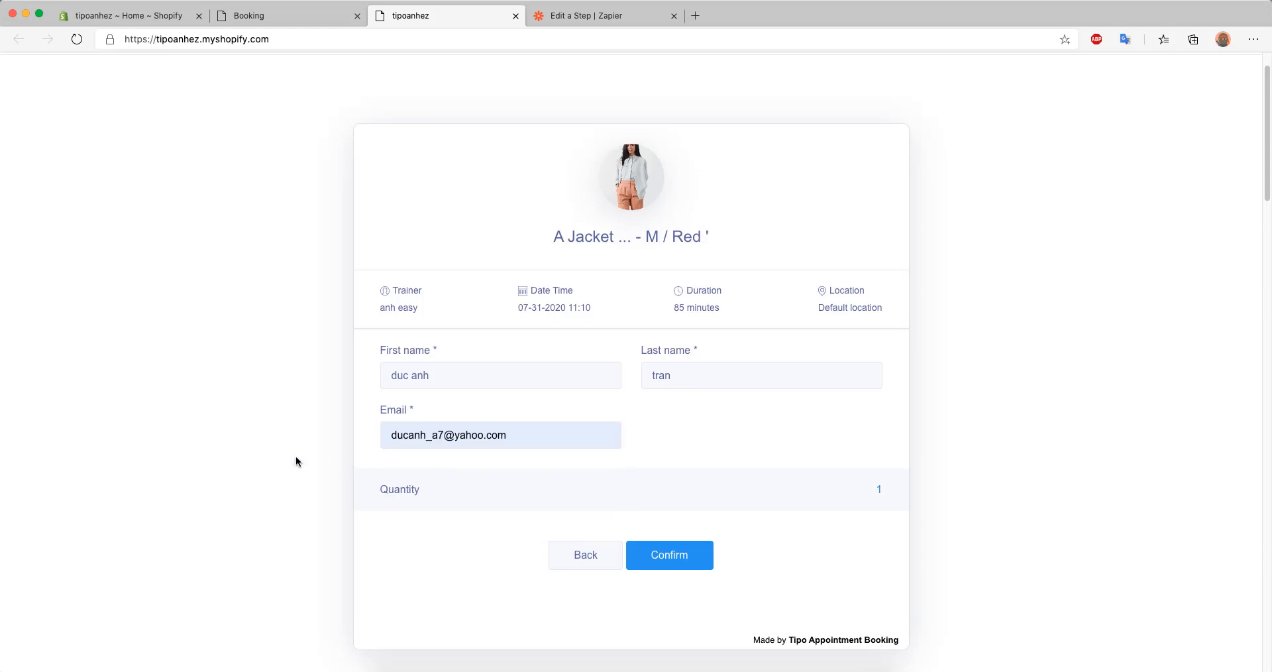
click(663, 555)
click(707, 554)
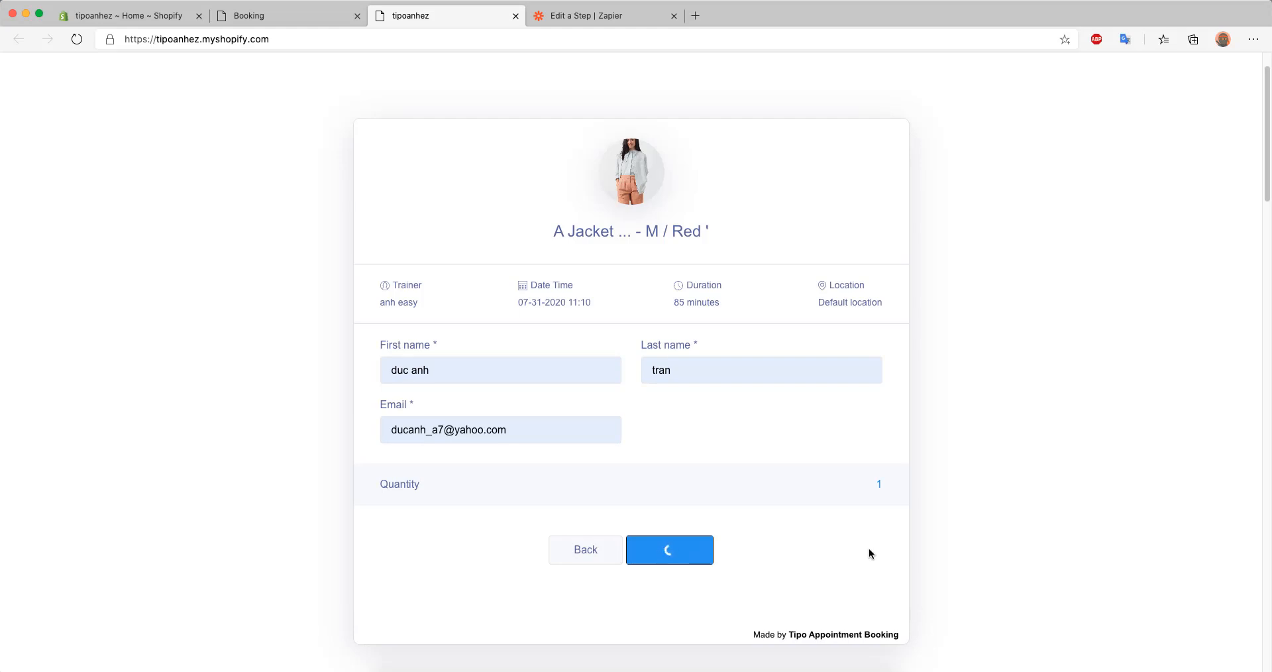
Close the storefront, return to Zapier, test the Catch Raw Hook trigger, and continue to the action step
scroll(951, 539, up, 1)
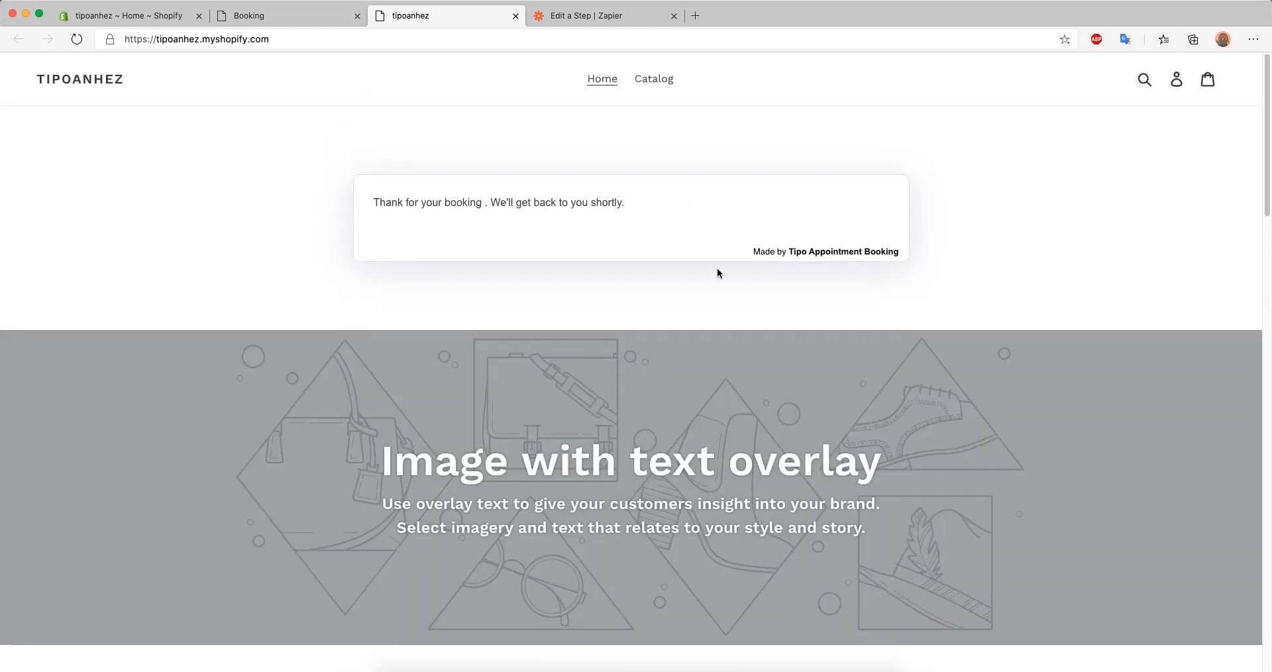
click(515, 15)
click(431, 17)
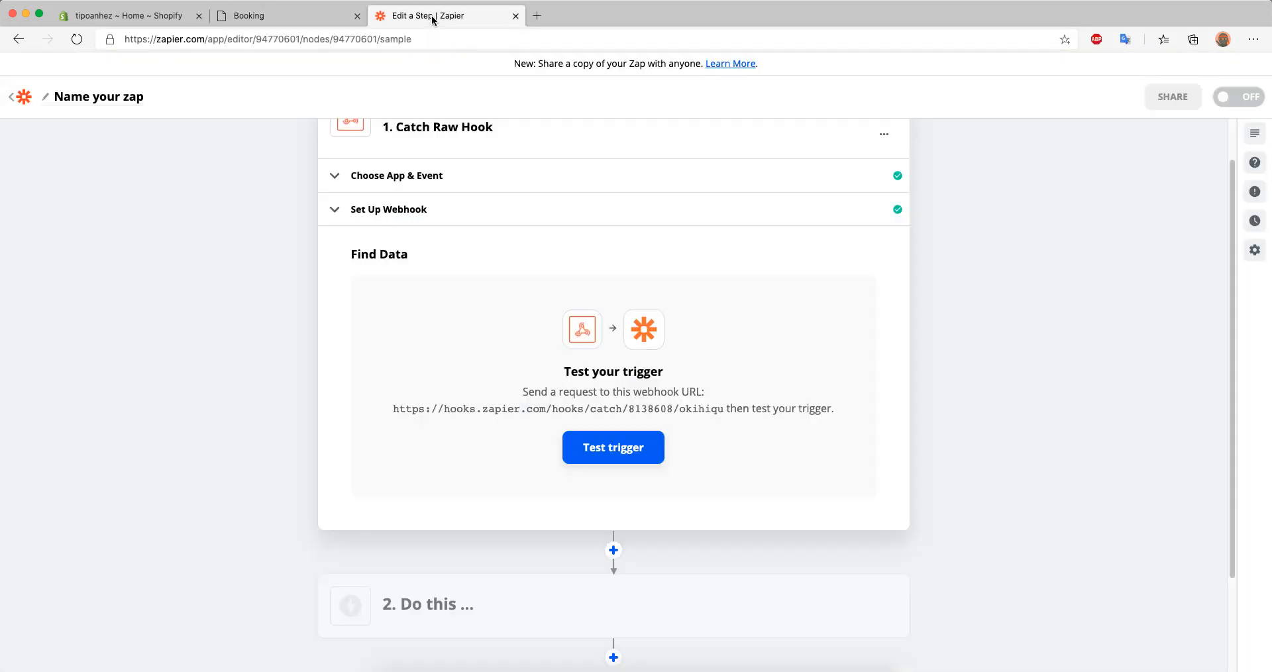
click(661, 456)
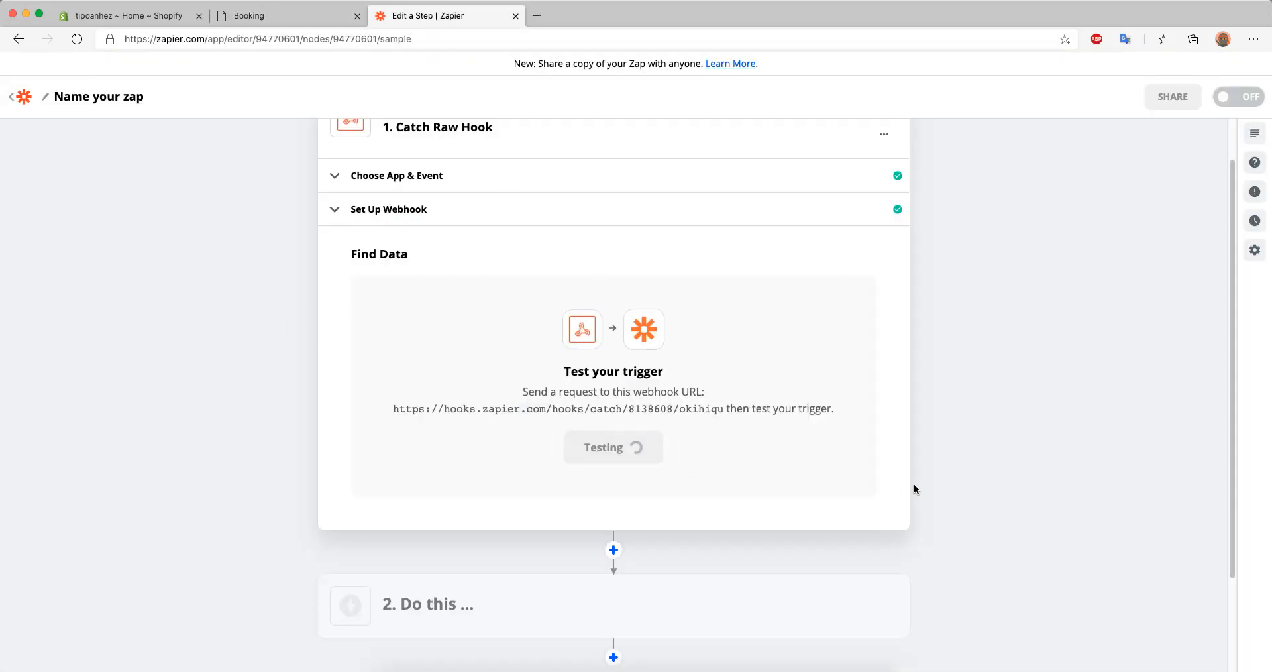
scroll(914, 489, down, 2)
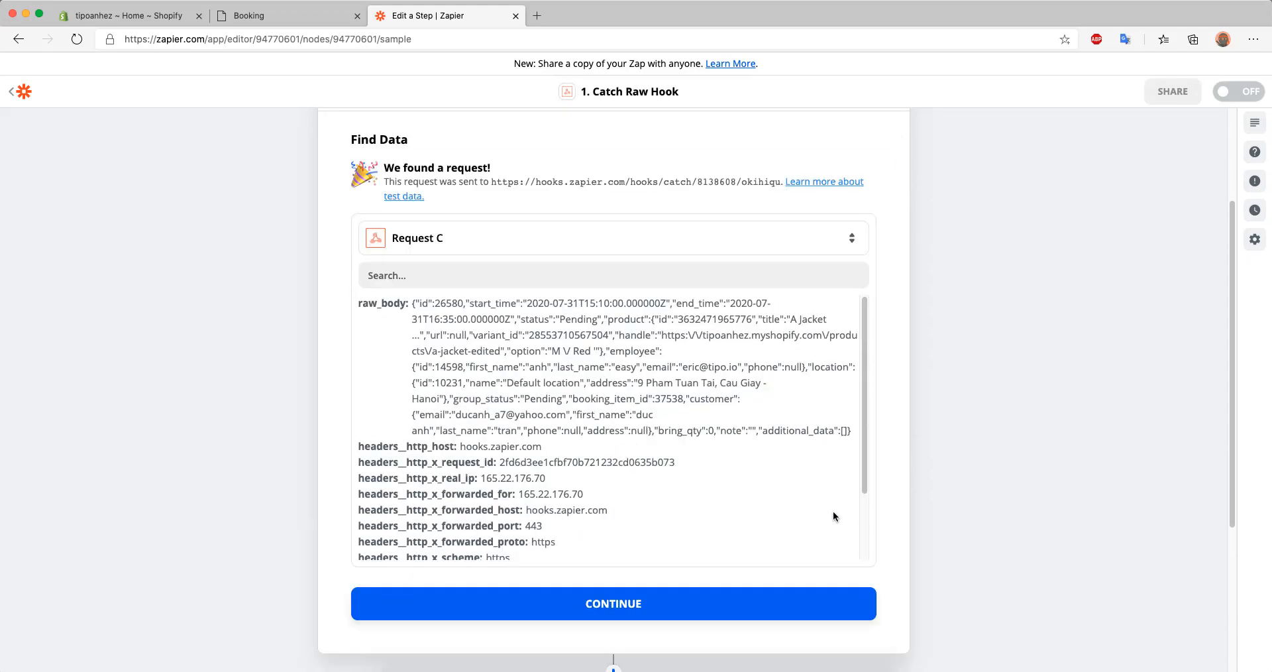
click(710, 600)
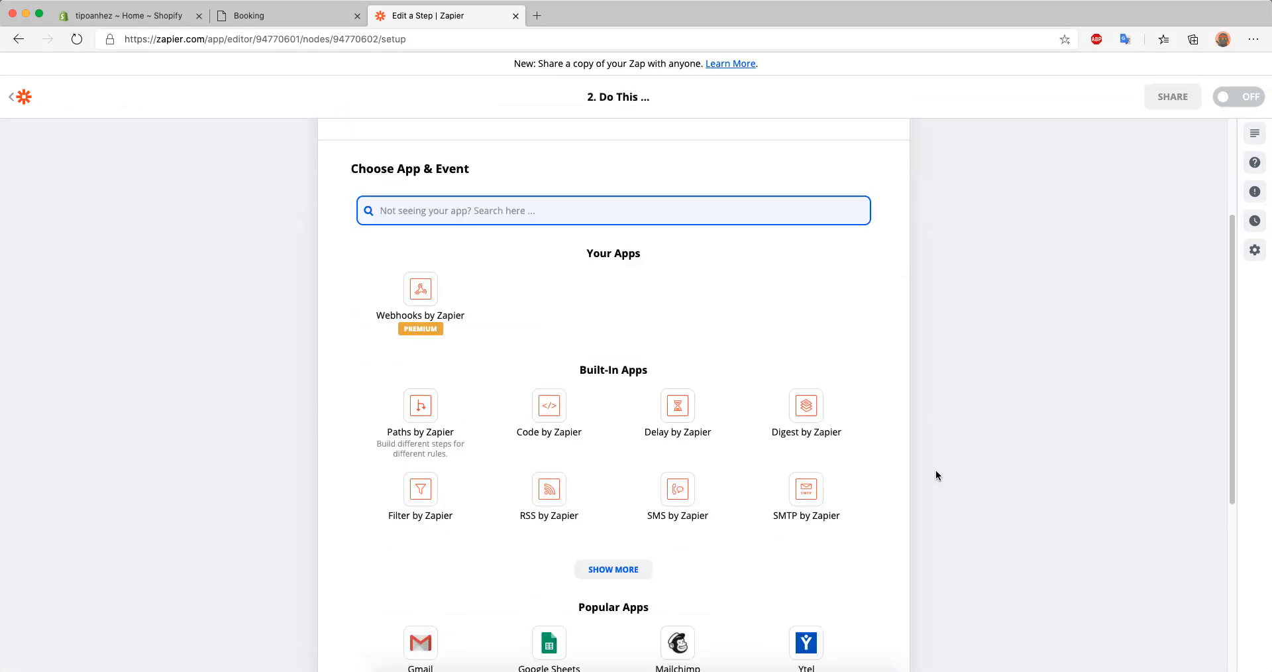
Set the Zap's action to Code by Zapier with the Run Javascript event
click(595, 427)
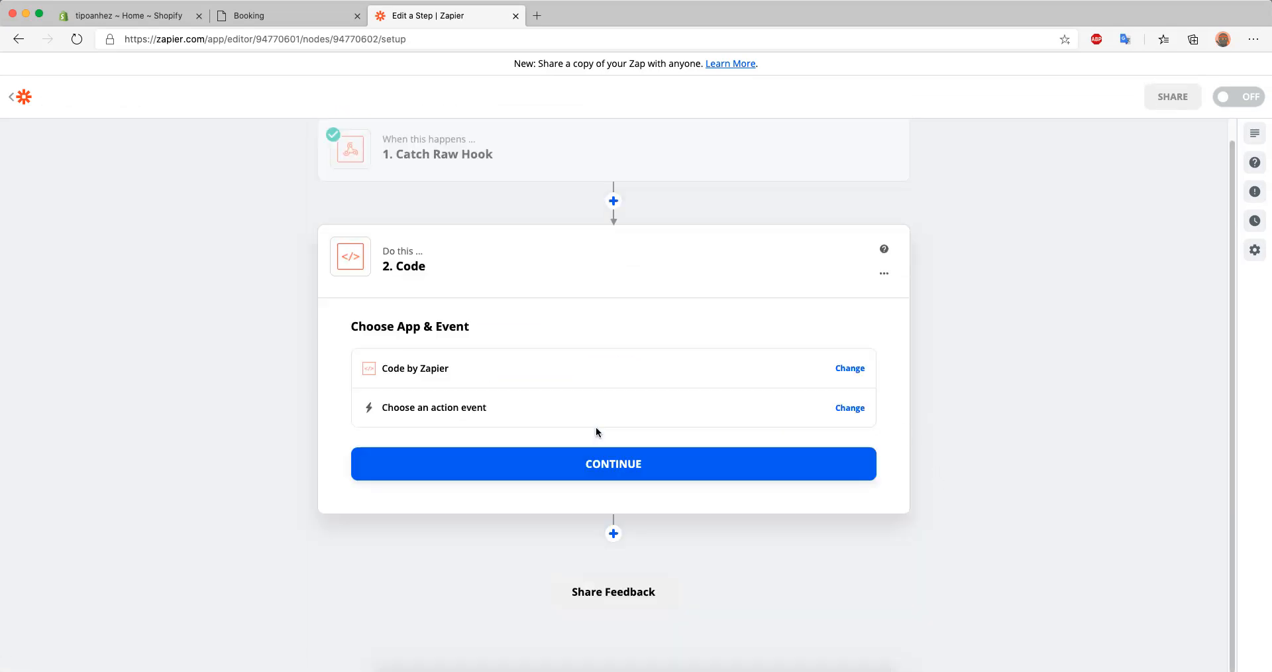
click(594, 427)
click(497, 414)
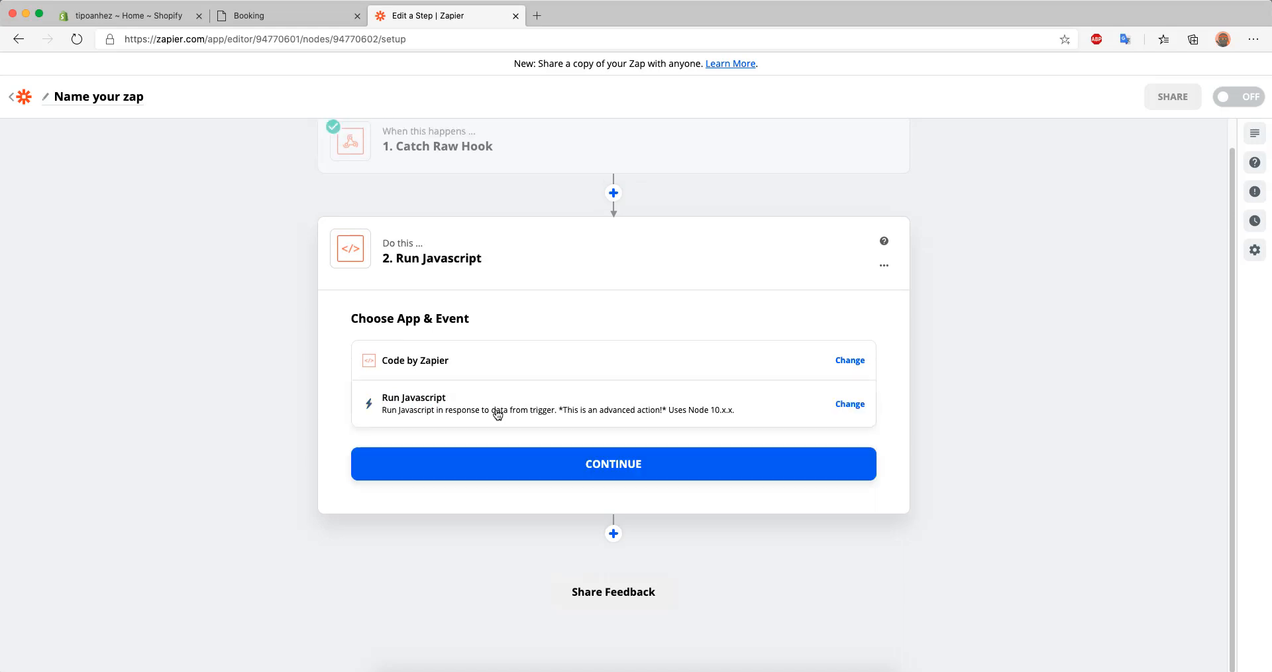
Continue to the Run Javascript customization and add an input named booking mapped to the Raw Body of Catch Raw Hook
click(539, 462)
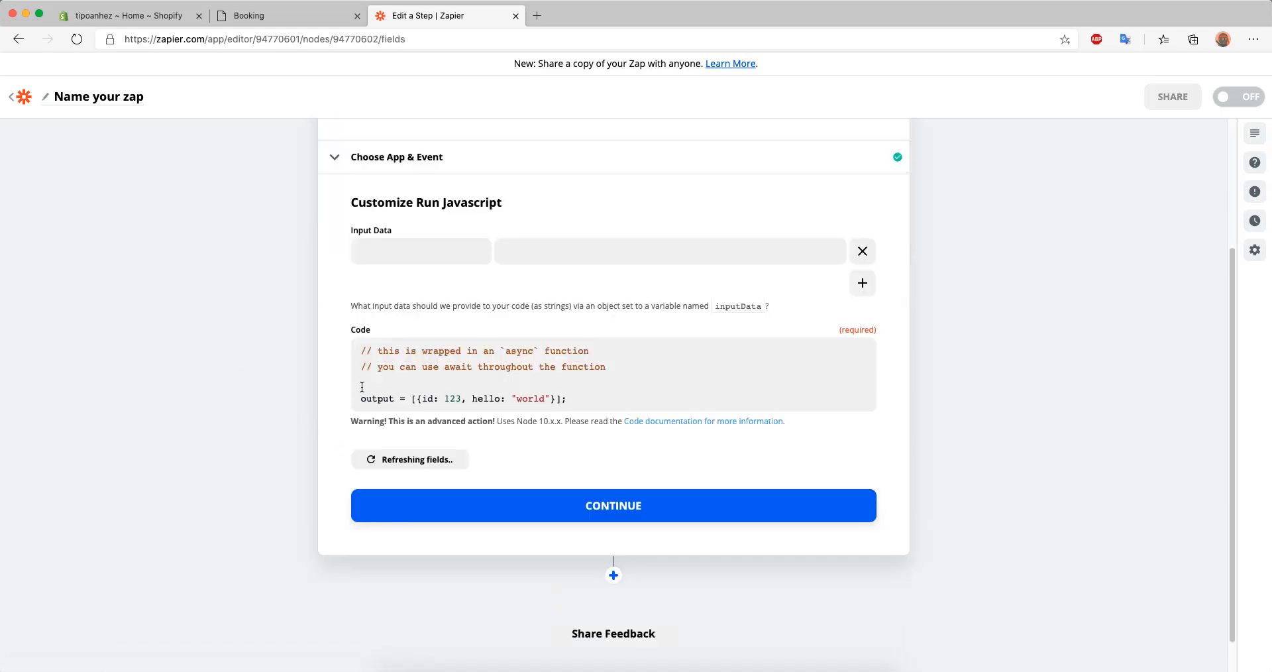
drag(422, 398, 550, 400)
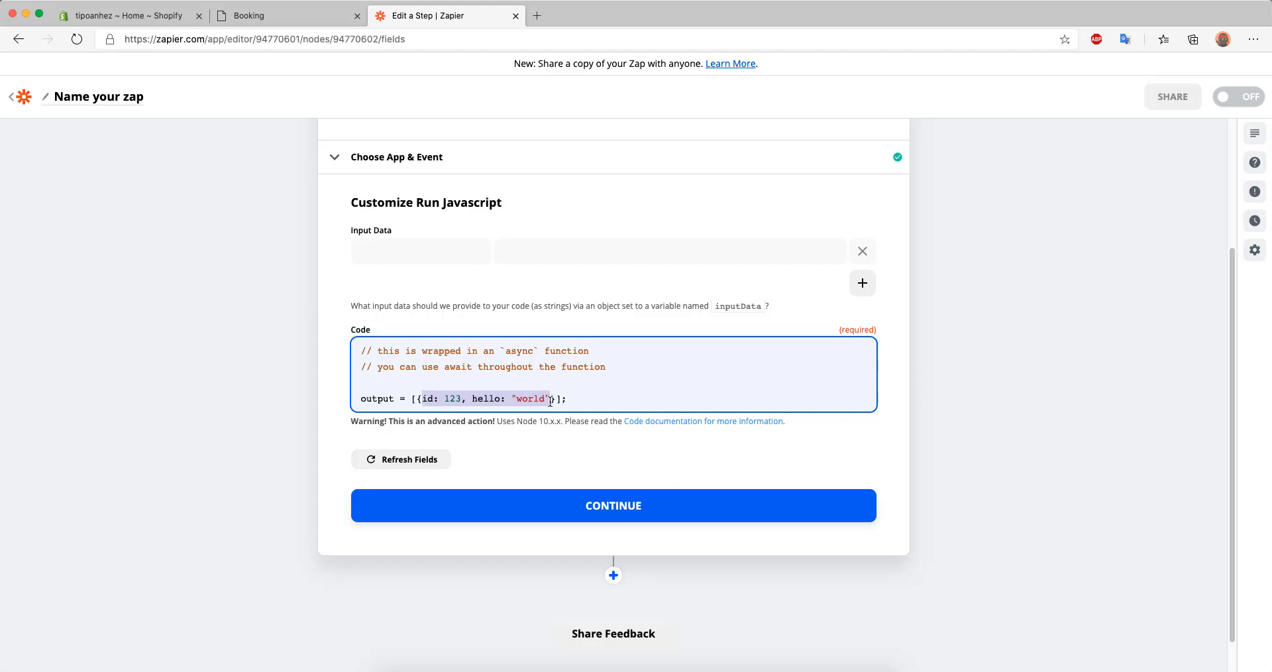
click(421, 258)
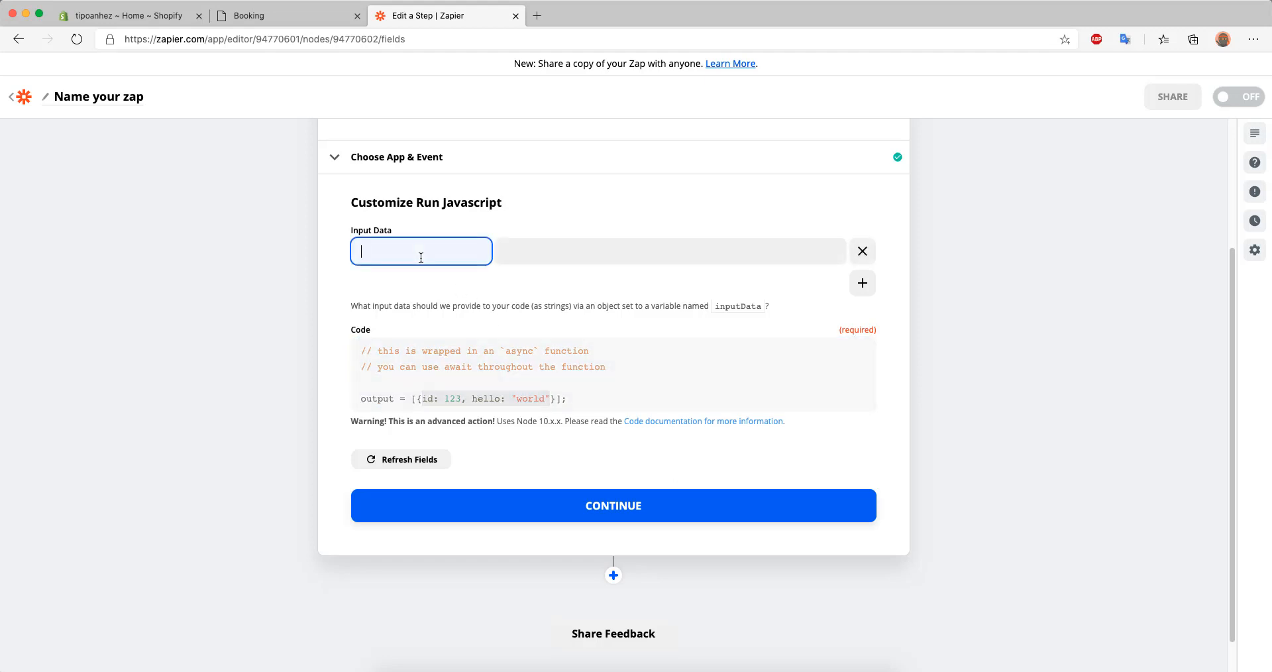
text(booking)
click(566, 256)
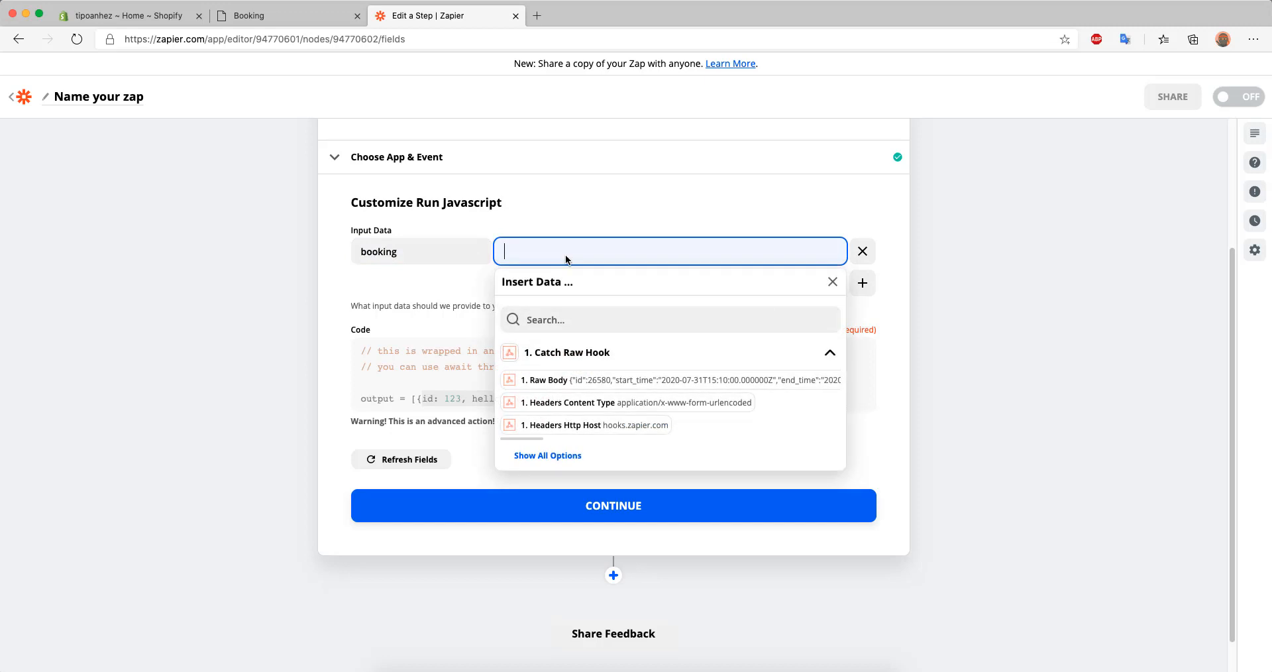
click(555, 382)
Replace the sample object in the code's output line with body : JSON.parse(inputData.booking)
click(426, 397)
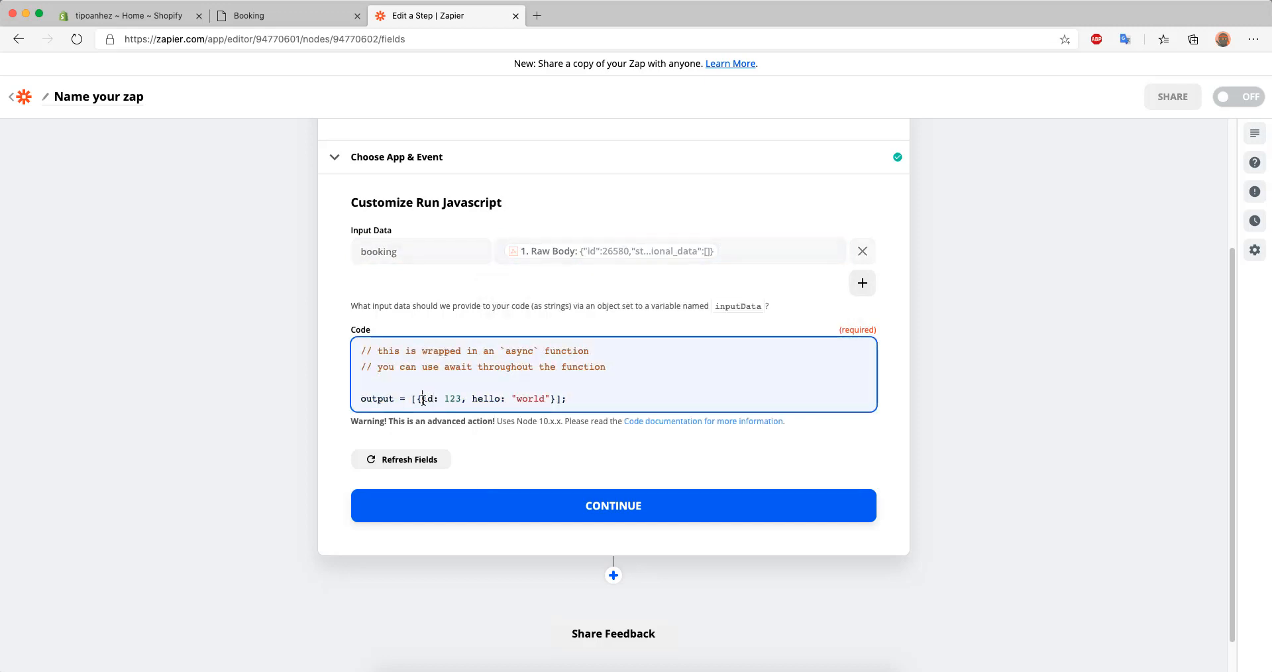
drag(552, 402, 421, 398)
text(body : JSON.parse(i)
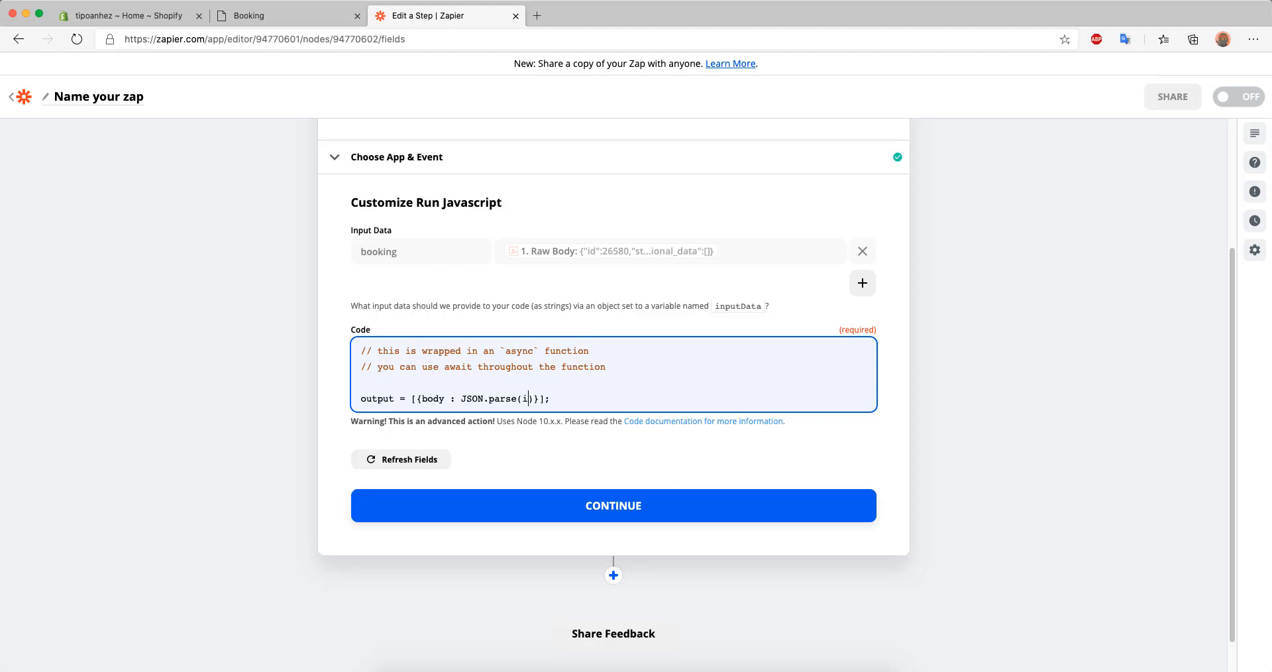
text(nputData.booking)
click(600, 366)
Test the Run Javascript action, review the returned booking data, and finish editing the action
click(603, 504)
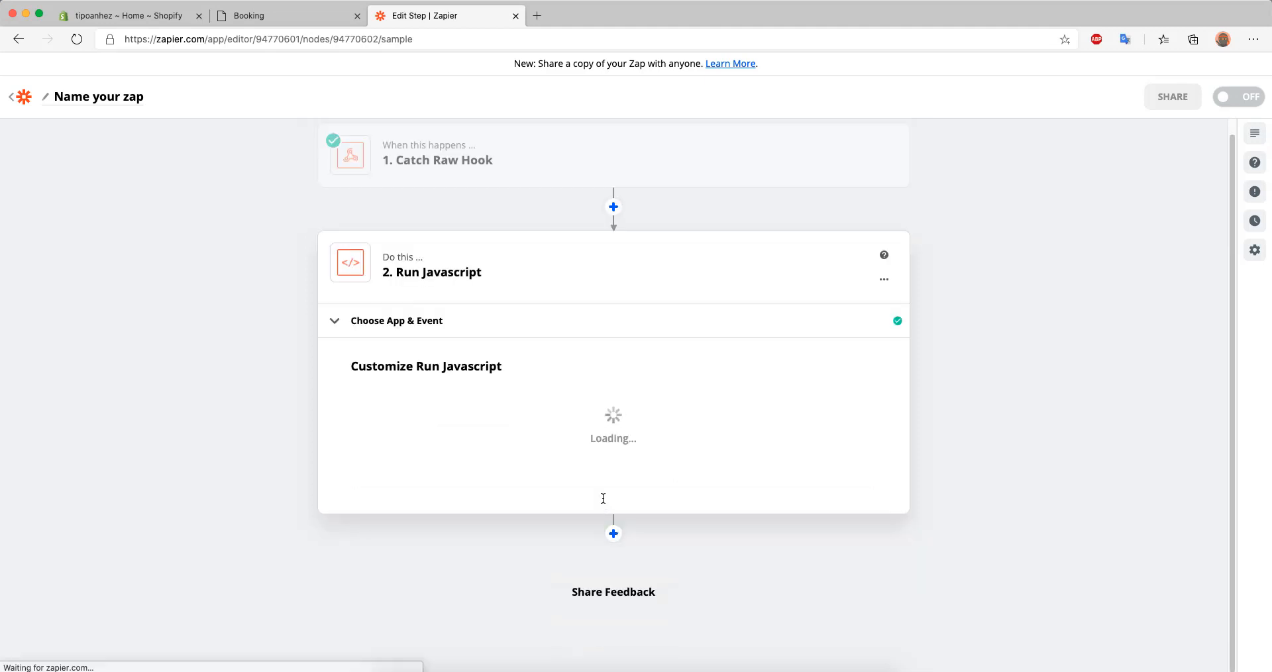
click(868, 593)
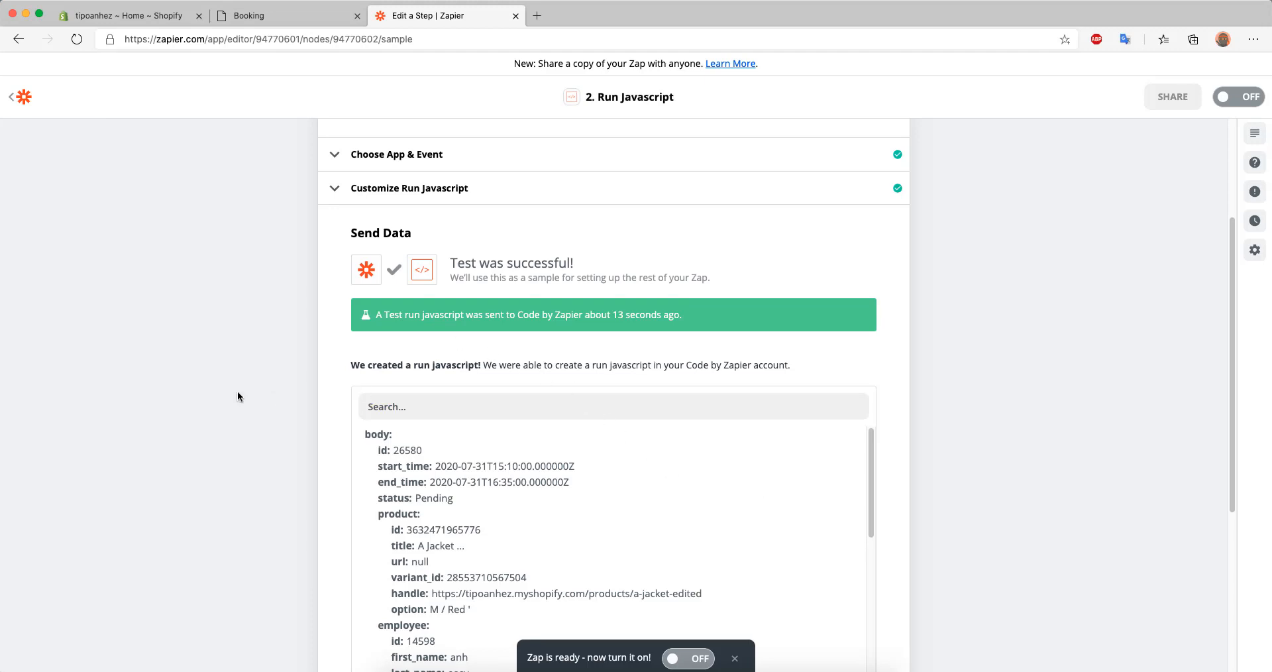
drag(451, 263, 587, 261)
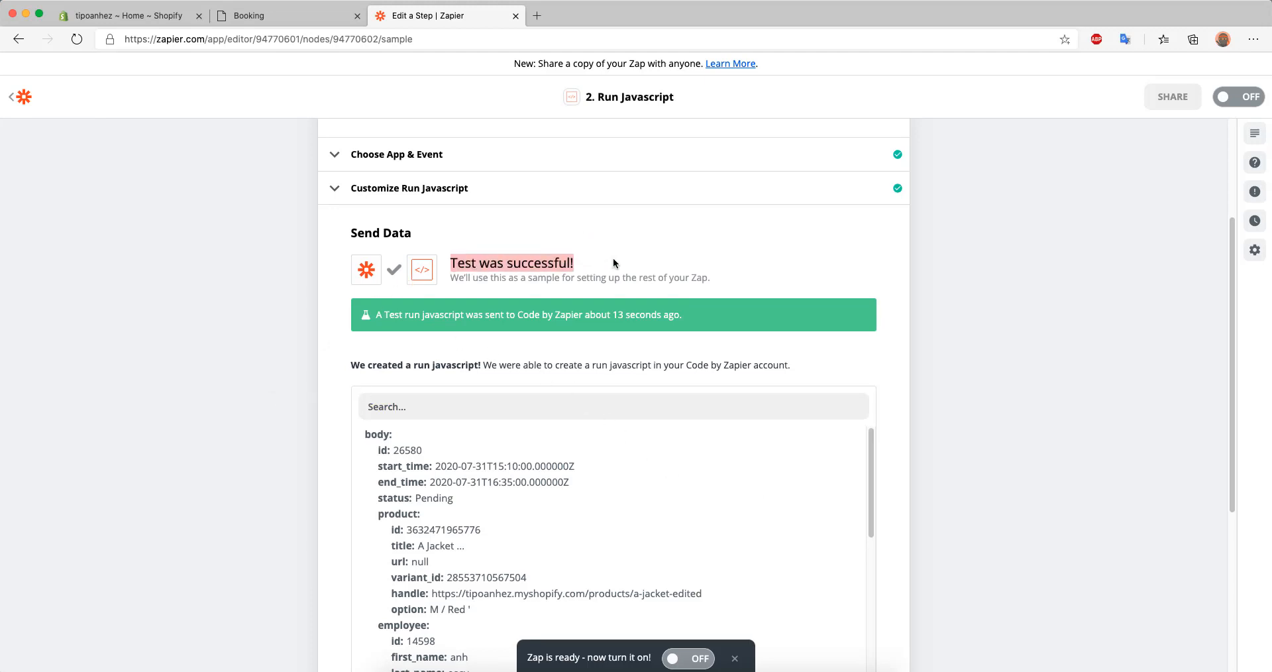
click(614, 257)
scroll(859, 411, down, 3)
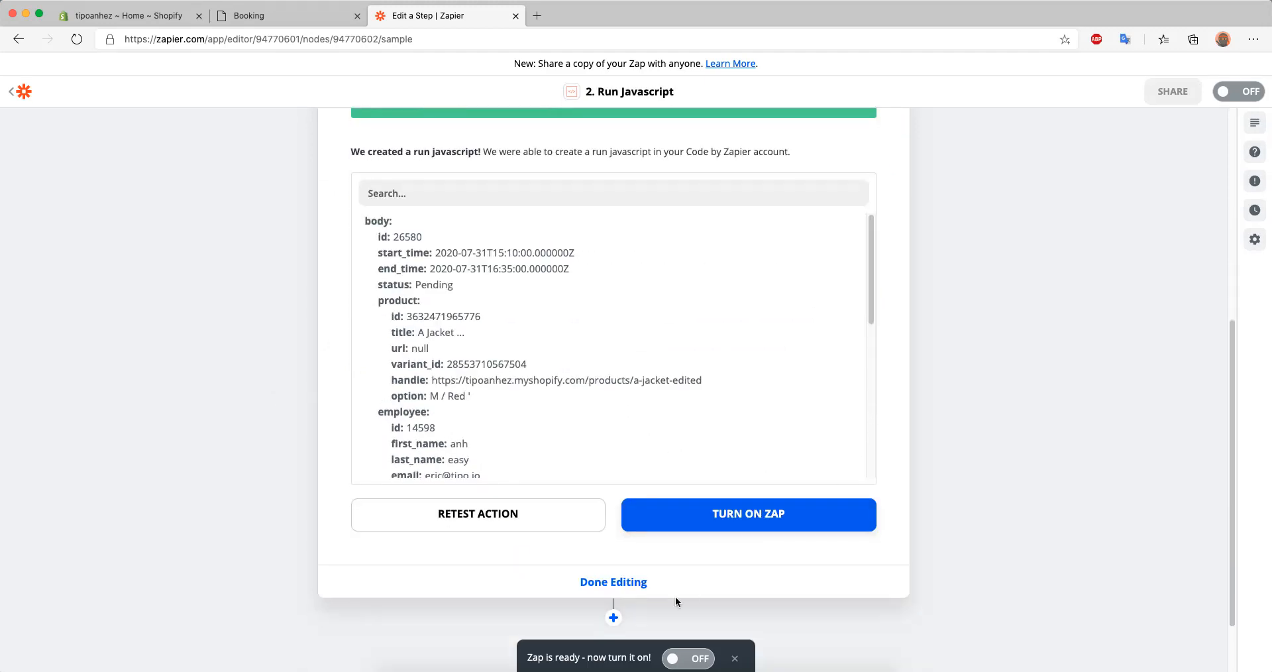
click(601, 590)
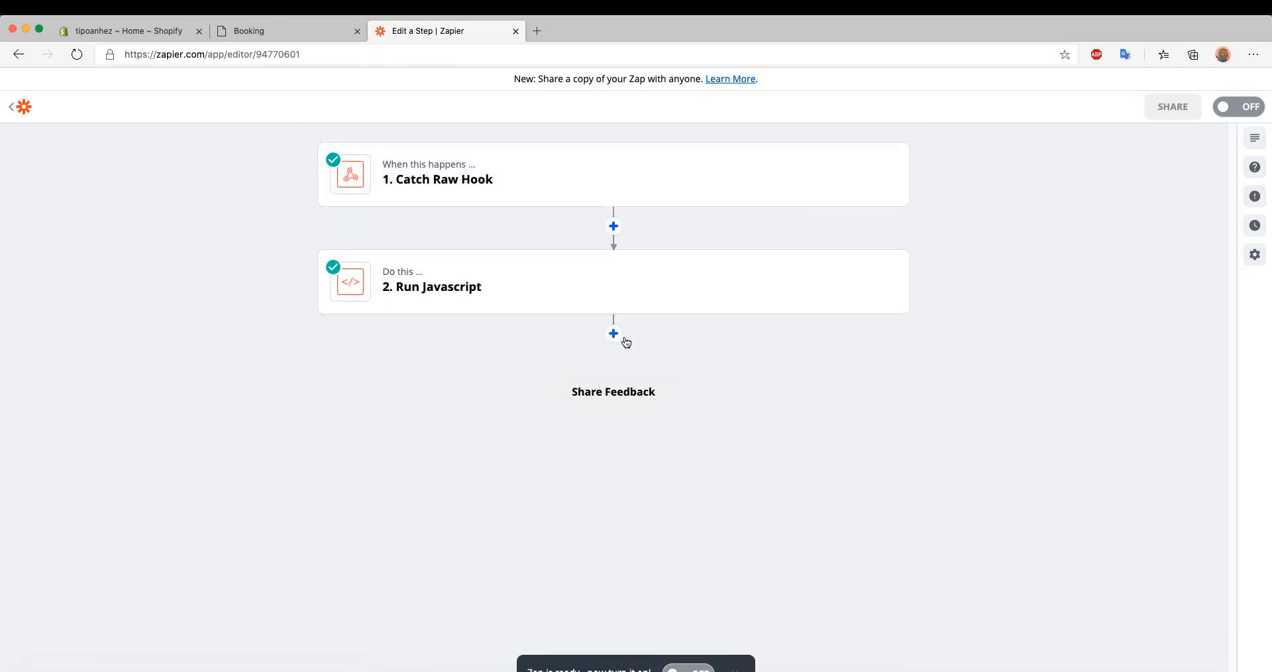
Add a Google Sheets action after Run Javascript, searching the apps for Sheet
click(613, 333)
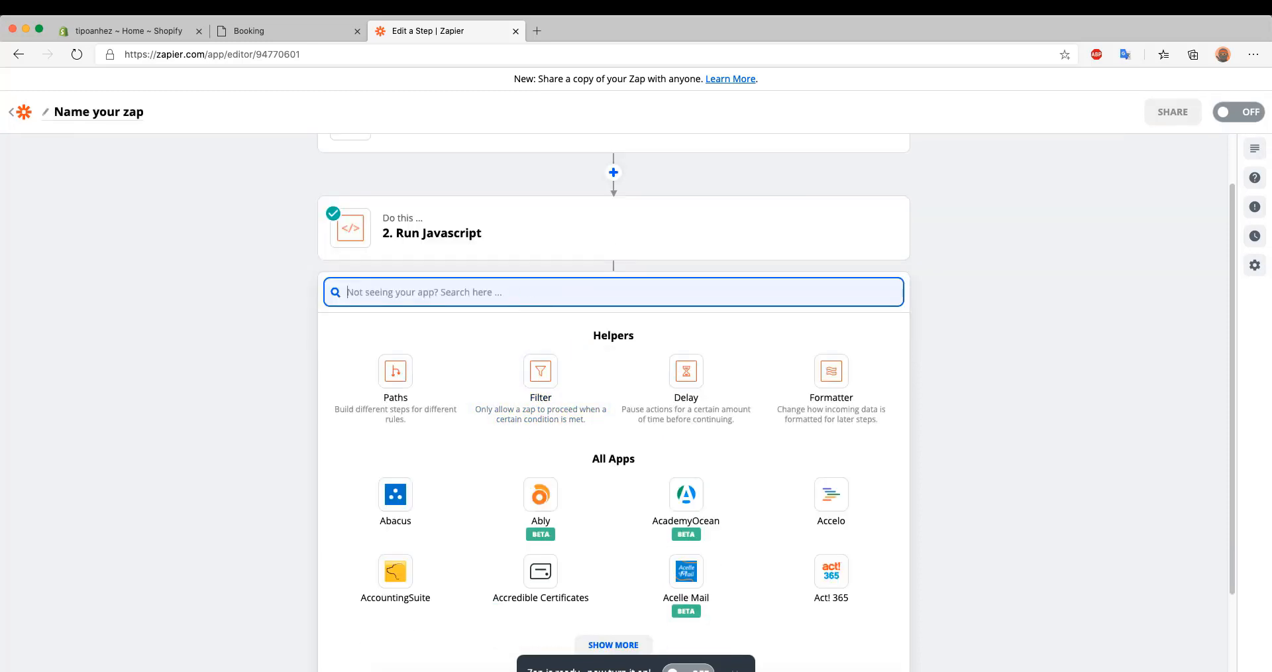
text(Sheet)
click(403, 407)
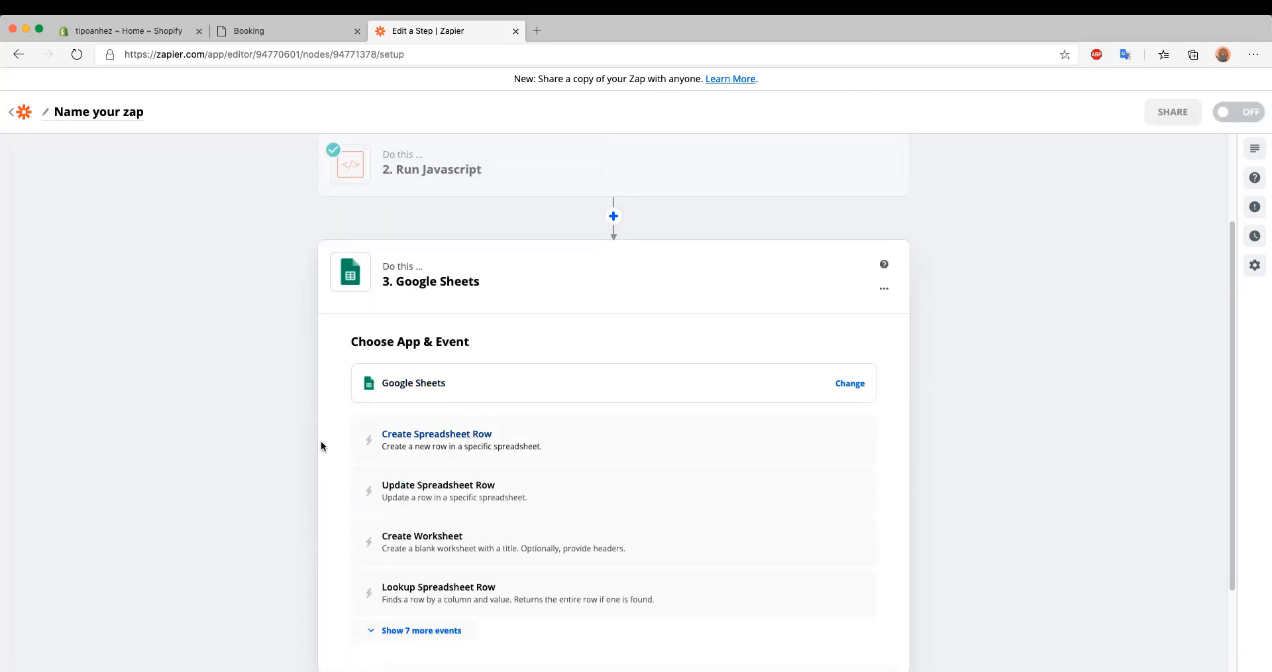
Set the Google Sheets event to Lookup Spreadsheet Row and continue to the account selection
scroll(296, 439, down, 1)
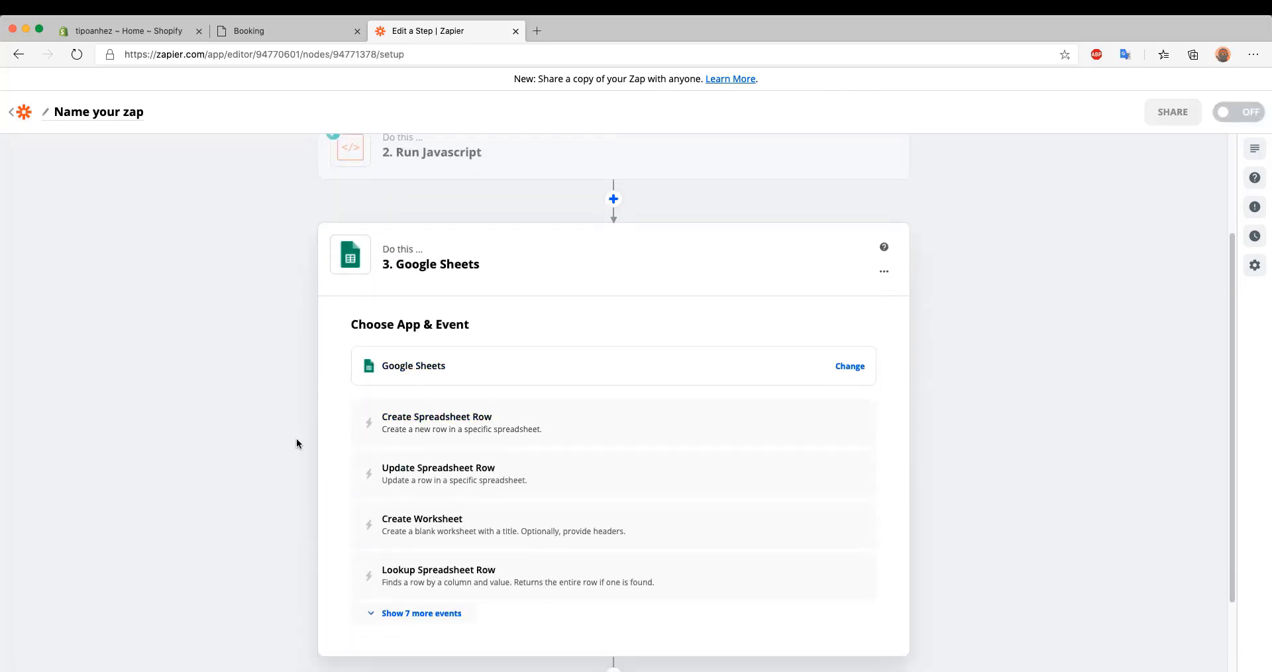
click(417, 613)
scroll(482, 530, down, 1)
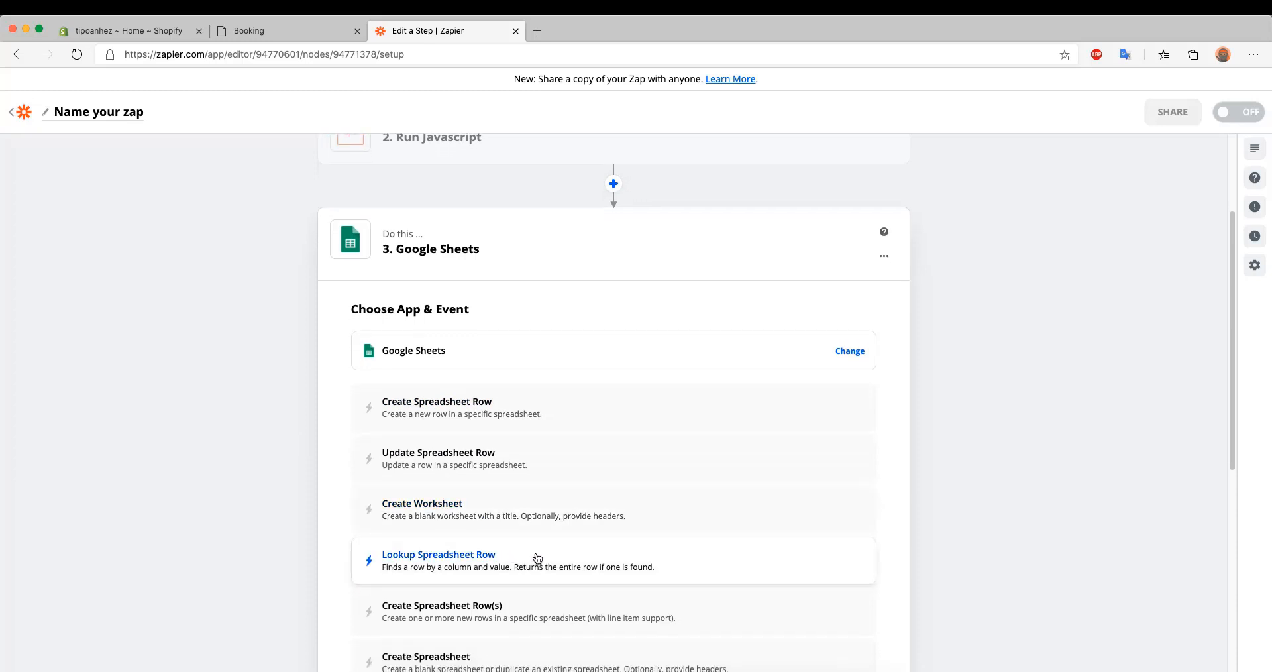
scroll(742, 558, down, 1)
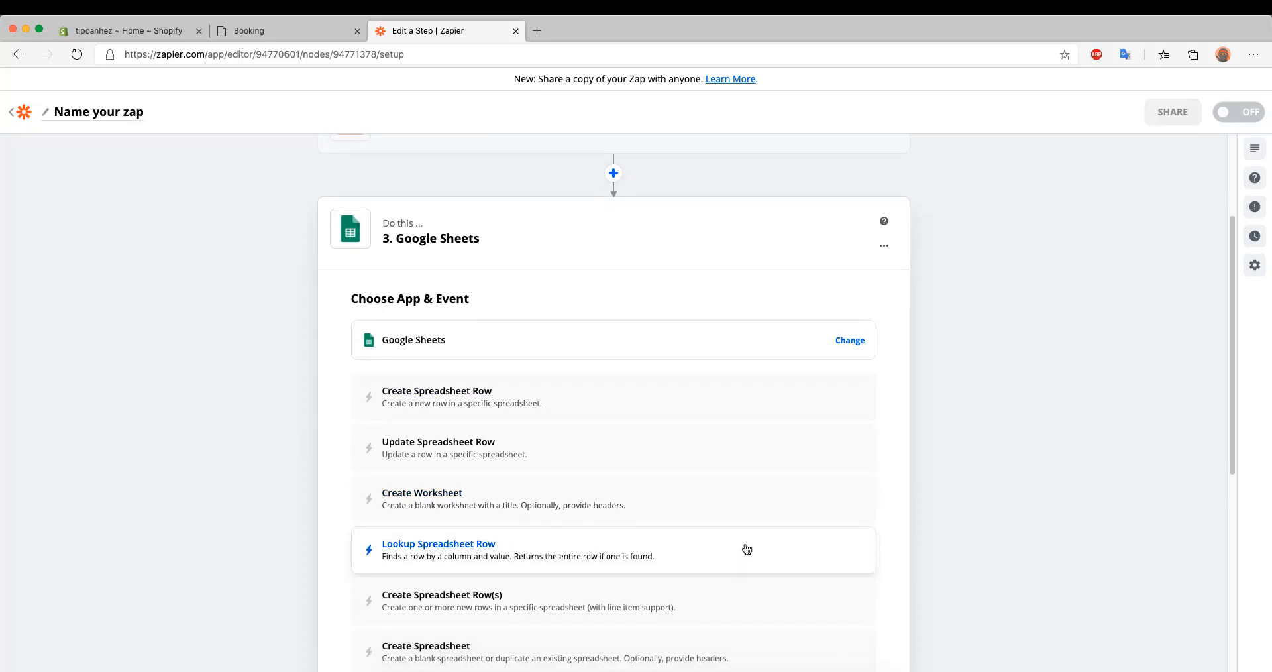
click(746, 549)
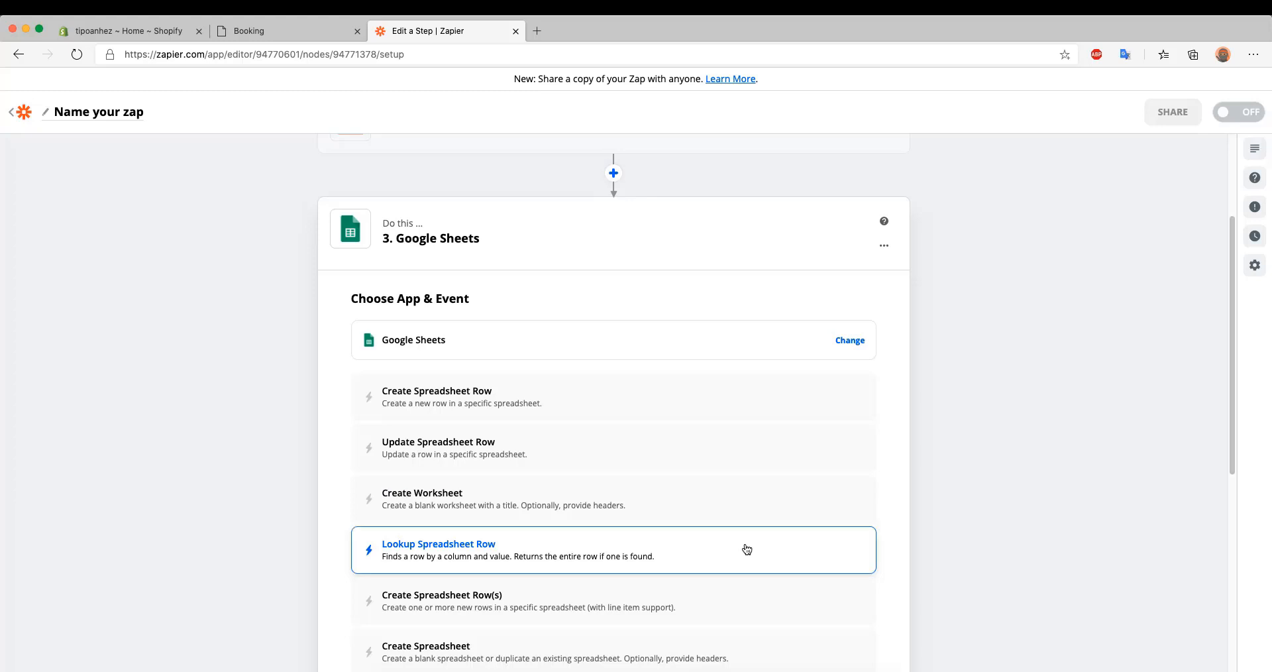
click(632, 494)
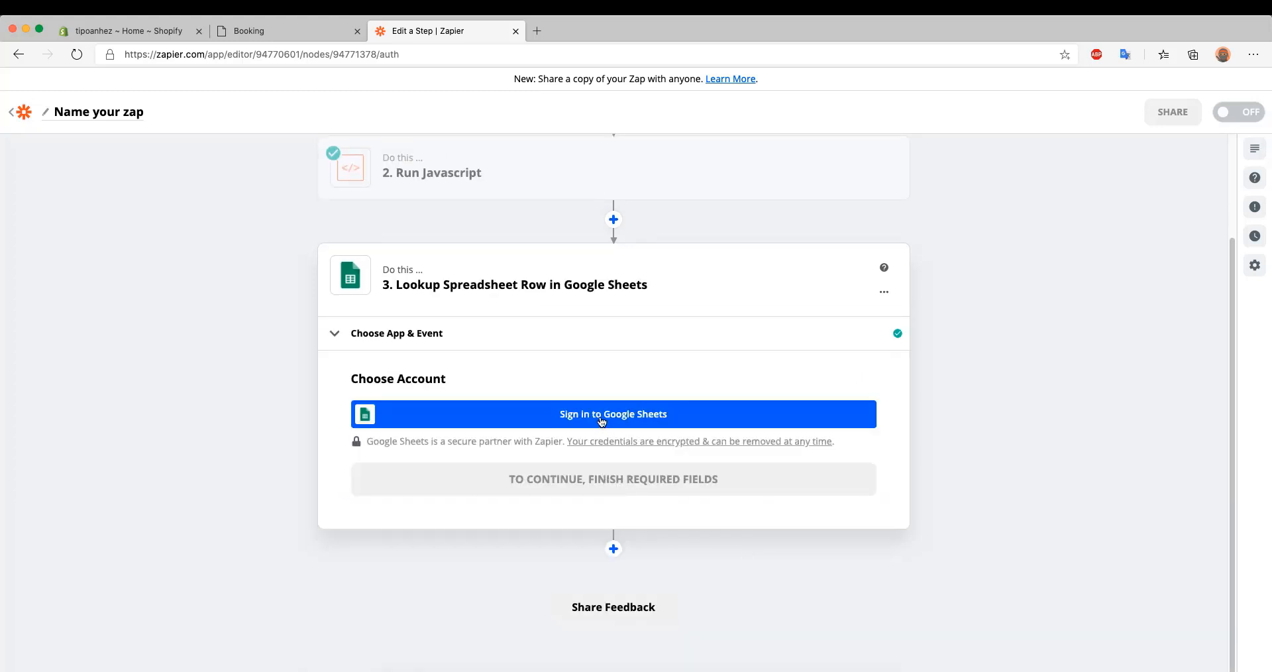
Sign in to Google Sheets, allow Zapier to access the Google account, and continue to the spreadsheet row settings
click(602, 417)
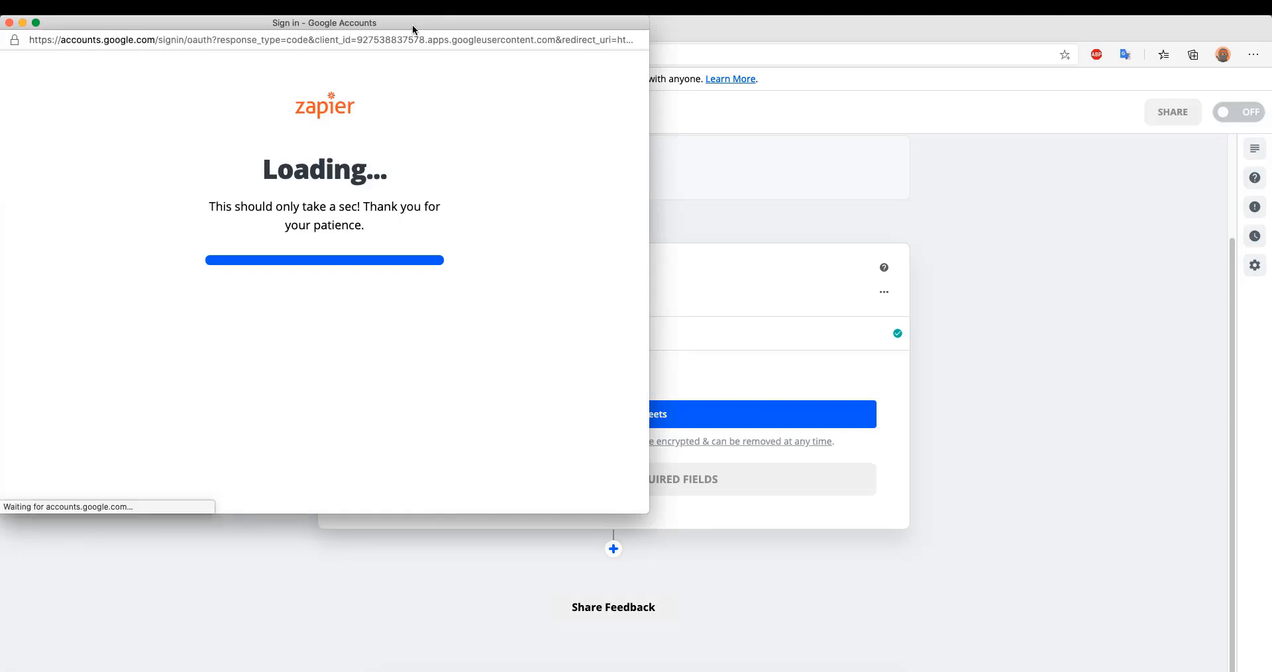
click(258, 281)
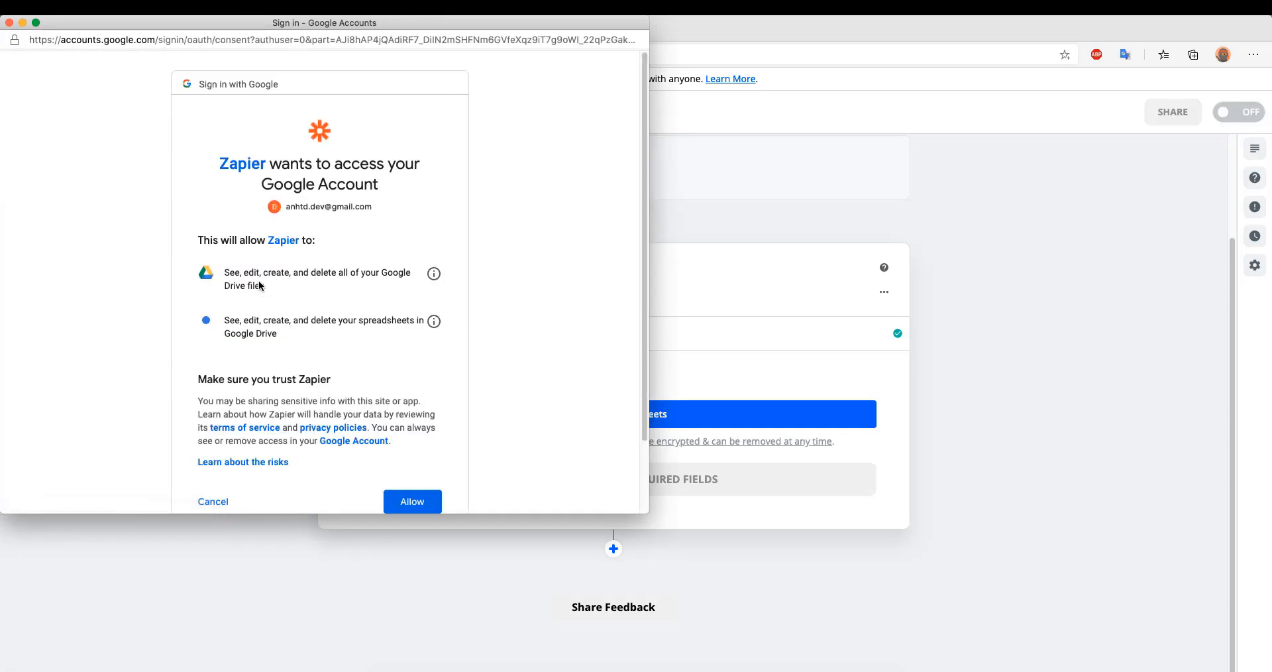
scroll(298, 331, down, 1)
click(405, 478)
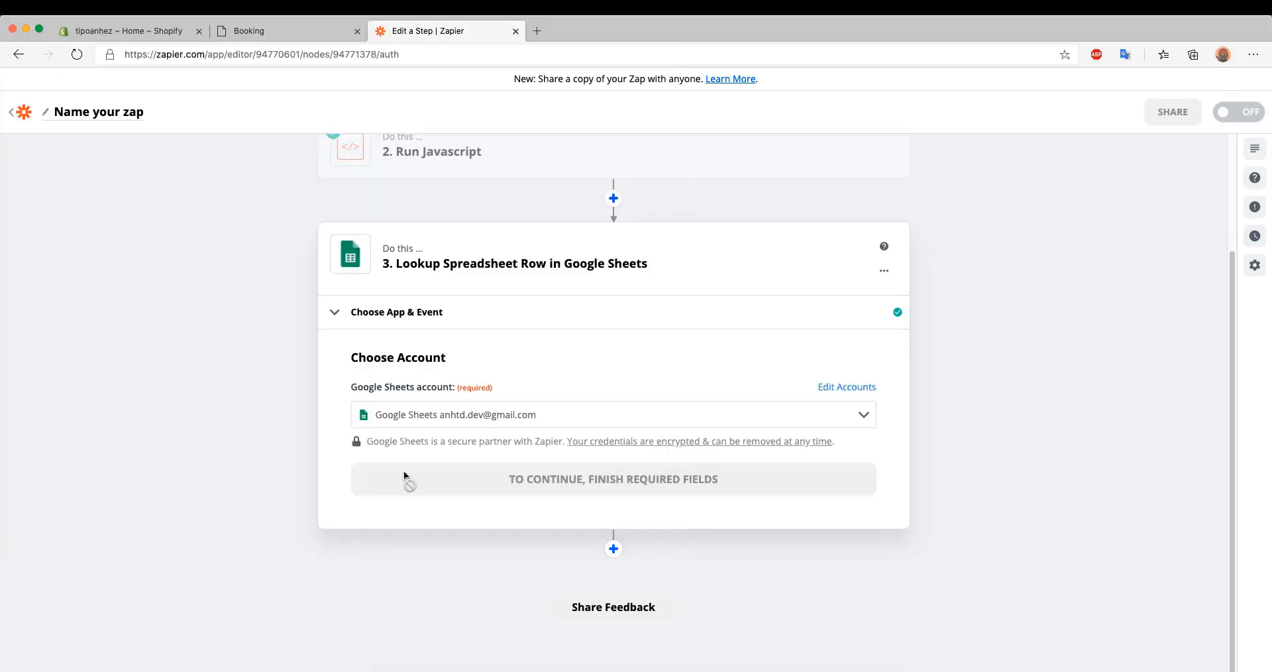
click(493, 489)
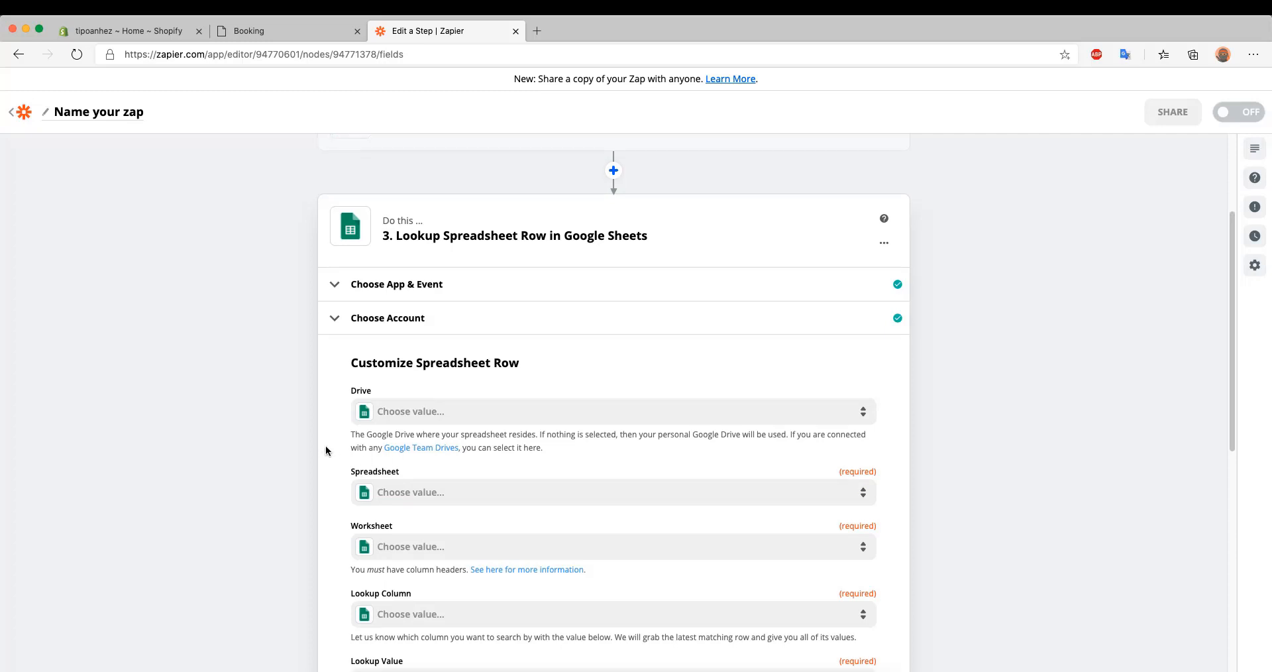
Set the Drive for the spreadsheet lookup to My Google Drive
scroll(305, 442, down, 1)
click(414, 395)
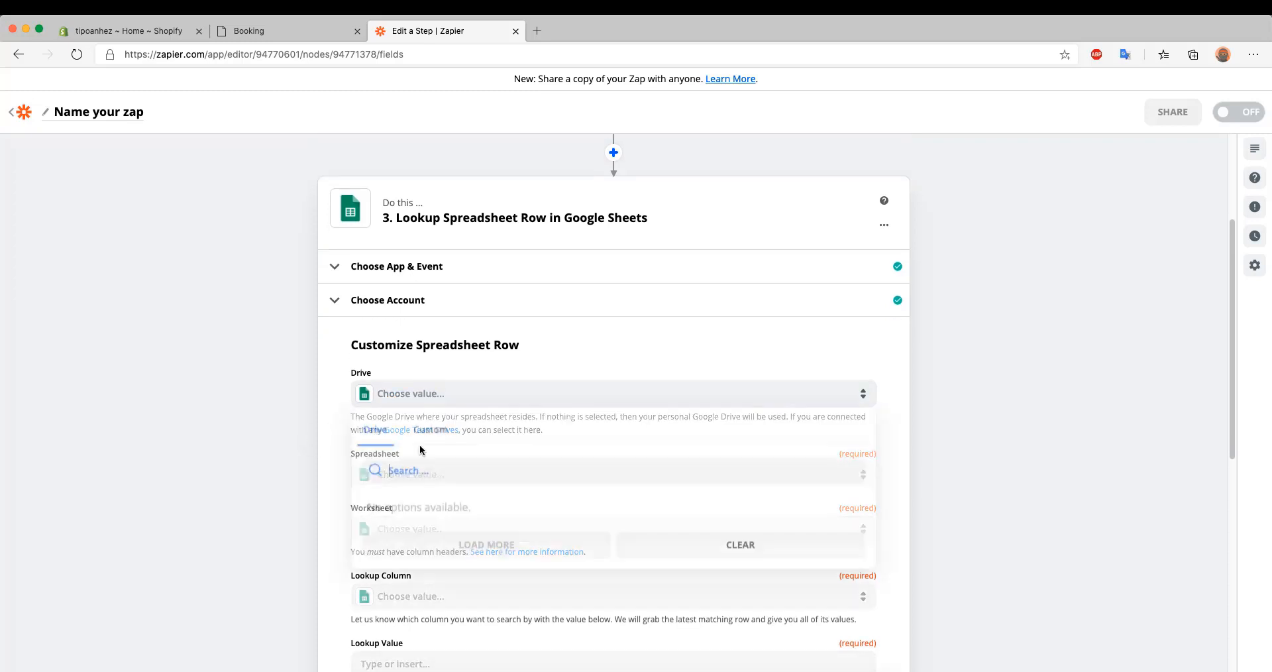
click(418, 515)
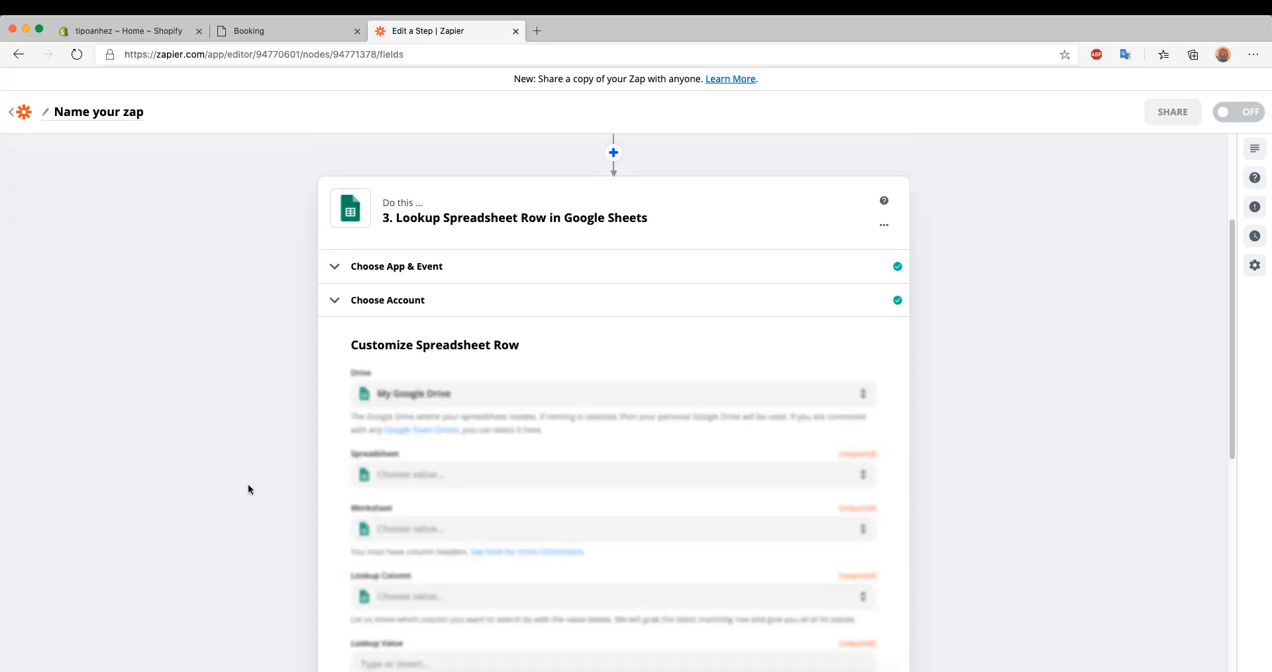
Look through the spreadsheets available for the lookup and close the list without choosing one
scroll(248, 483, down, 3)
click(409, 392)
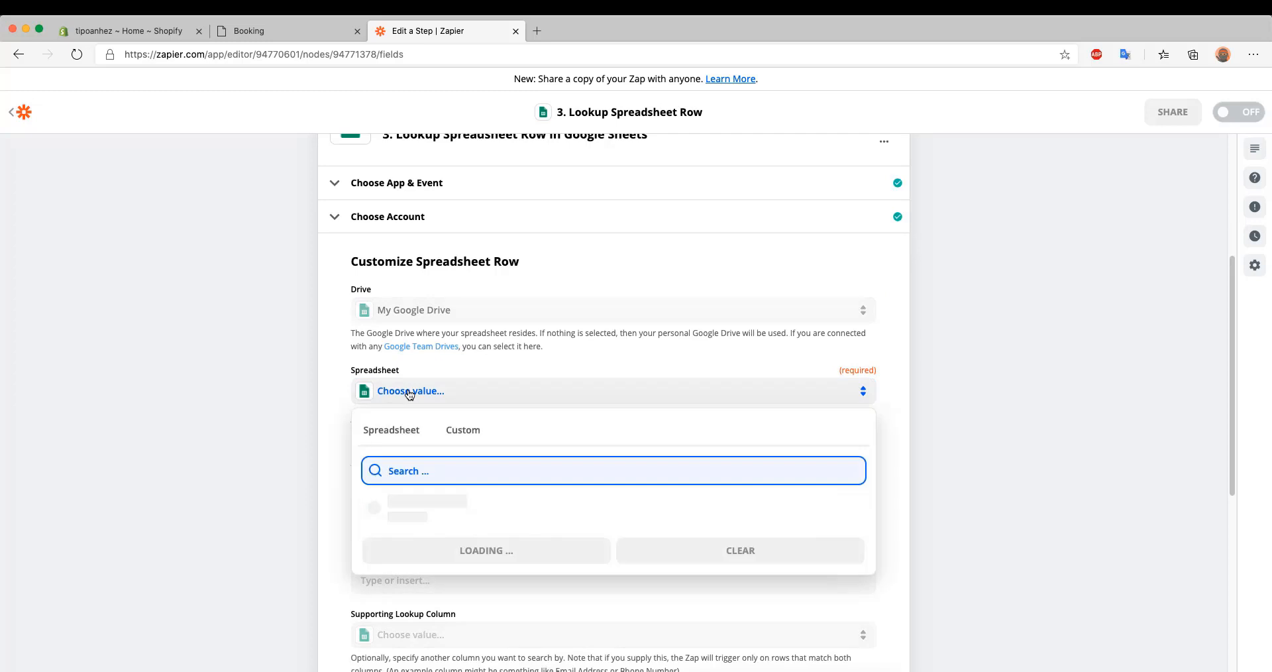
scroll(264, 387, down, 3)
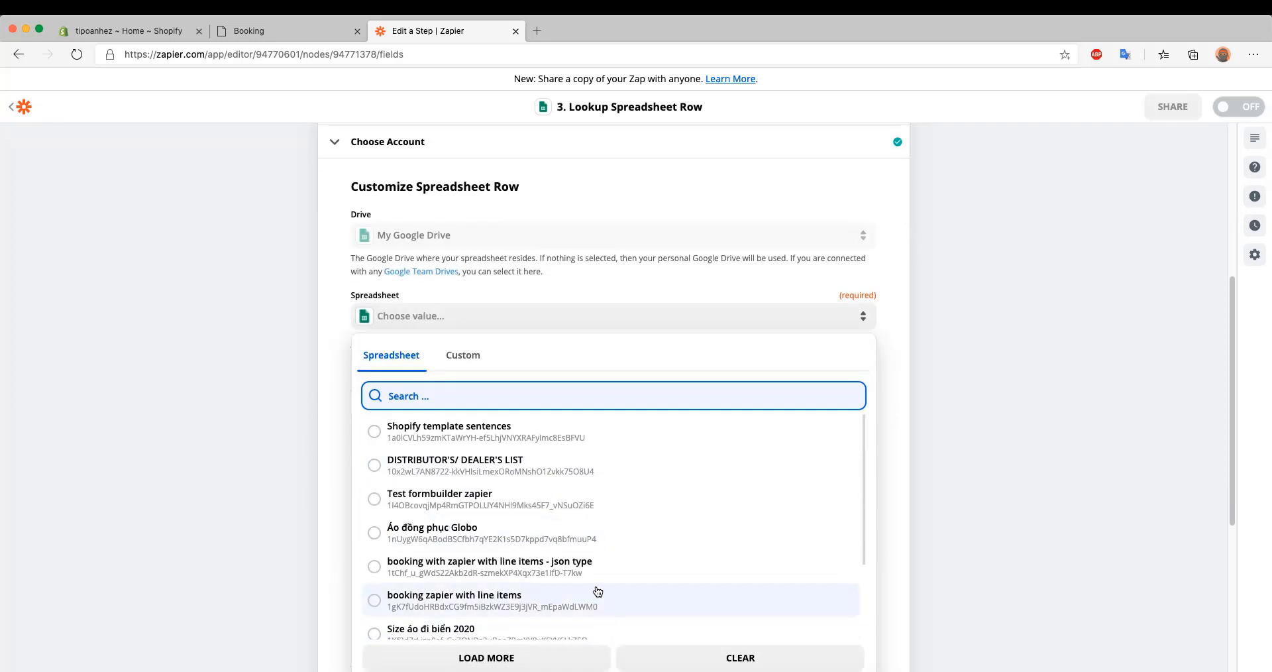
click(256, 441)
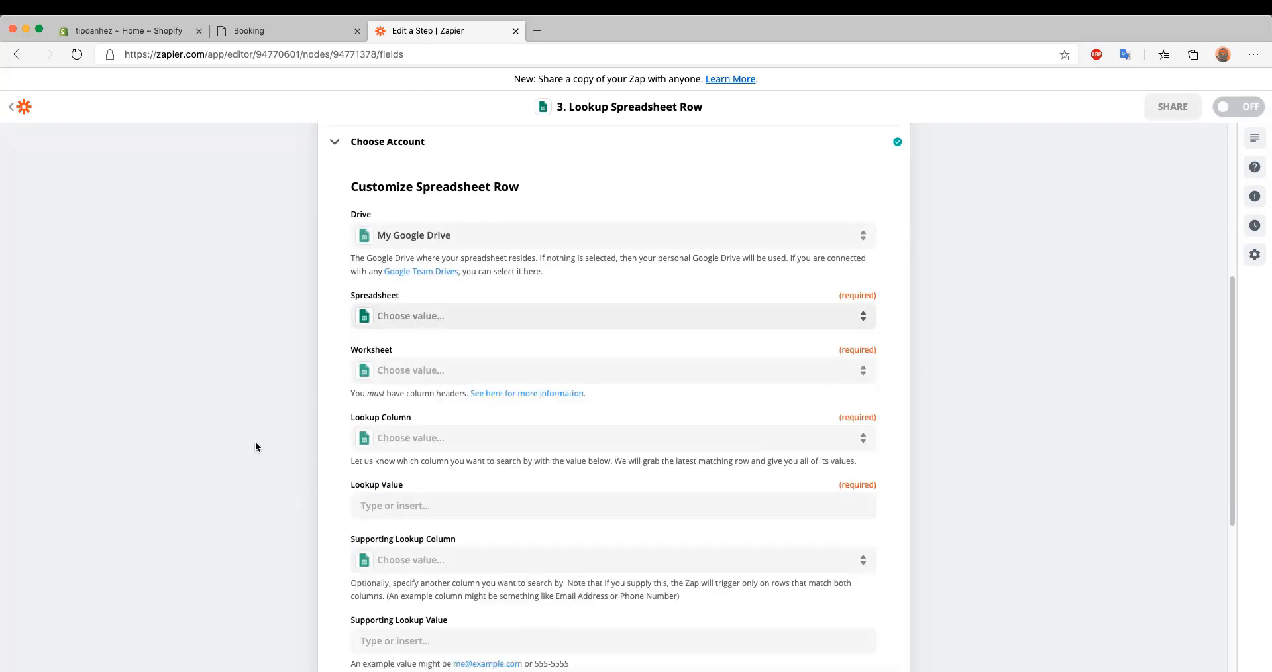
Search the web for google sheet in a new browser tab and open the Google Sheets home page
click(536, 31)
text(goo)
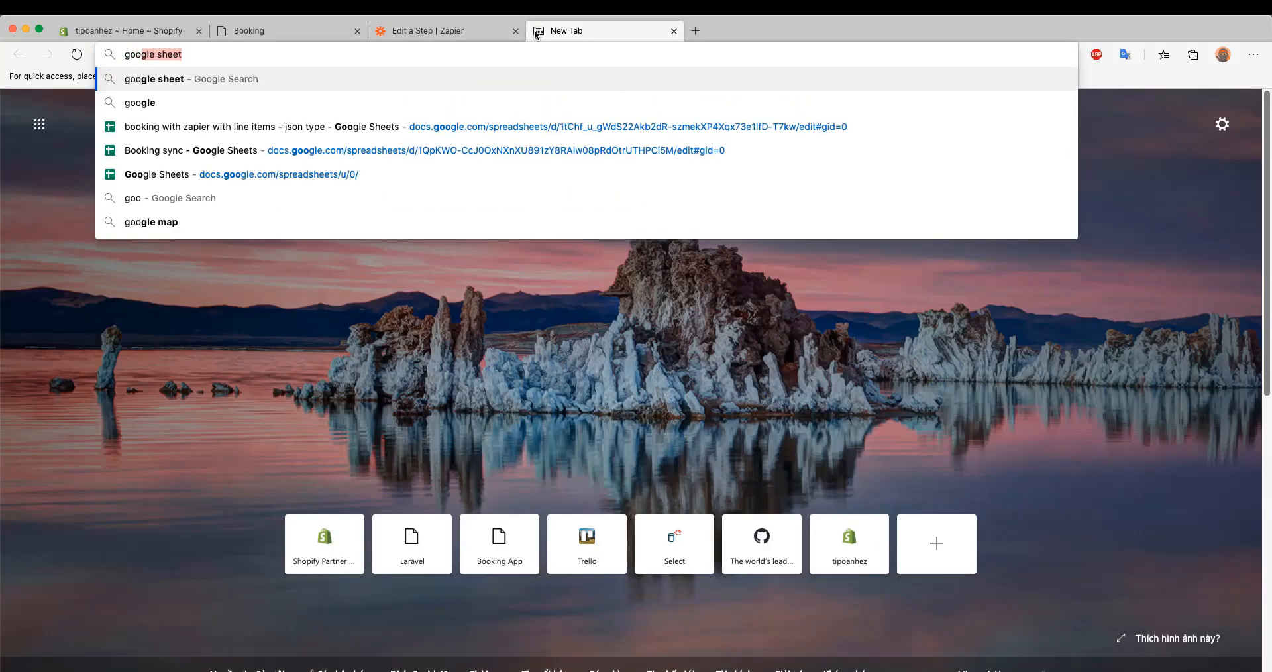
text(gle)
key(Down)
key(Down)
key(Up)
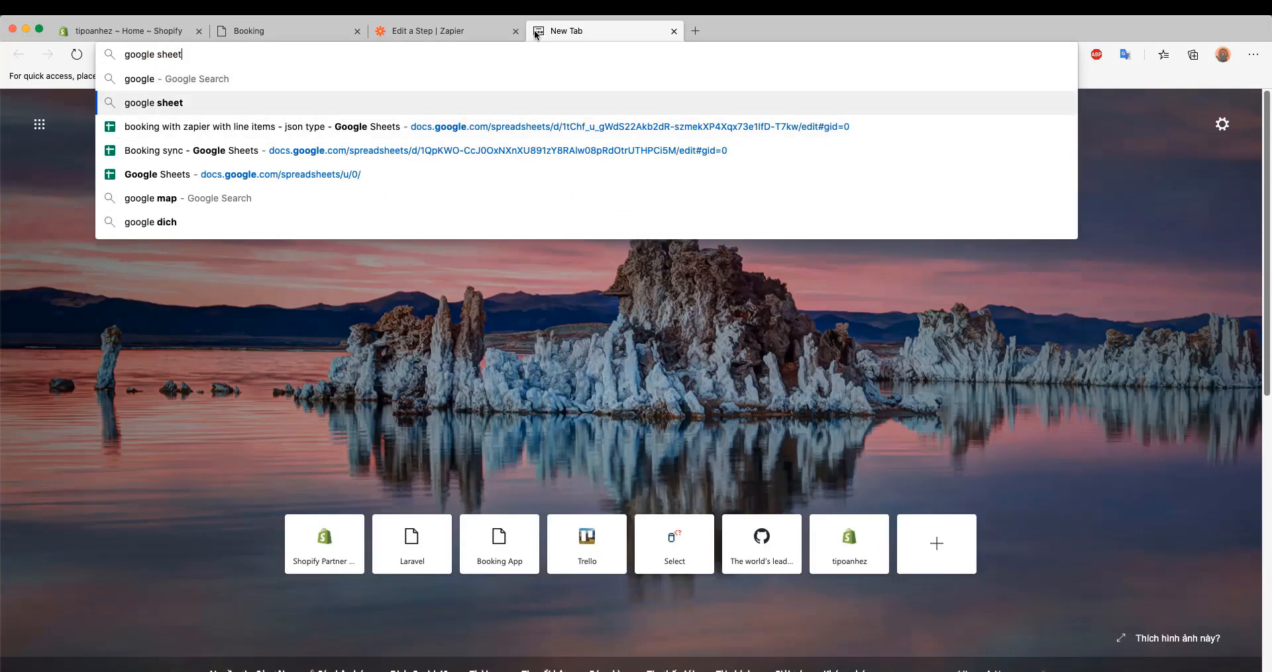
key(Return)
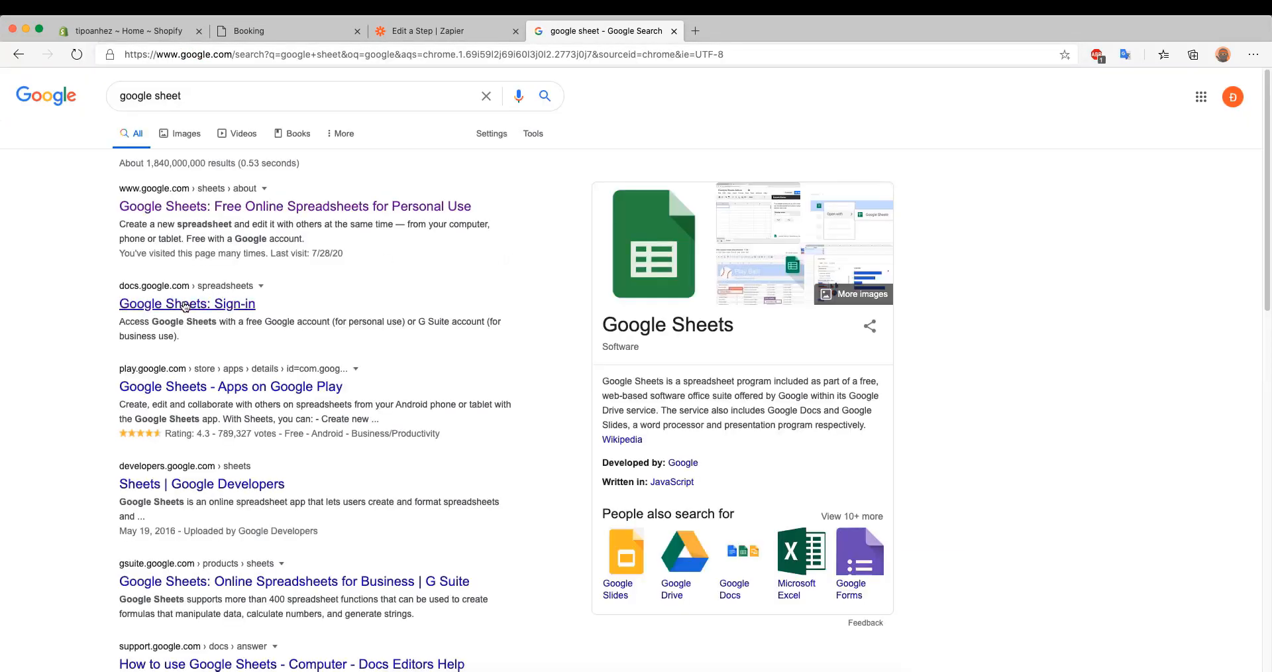
click(187, 304)
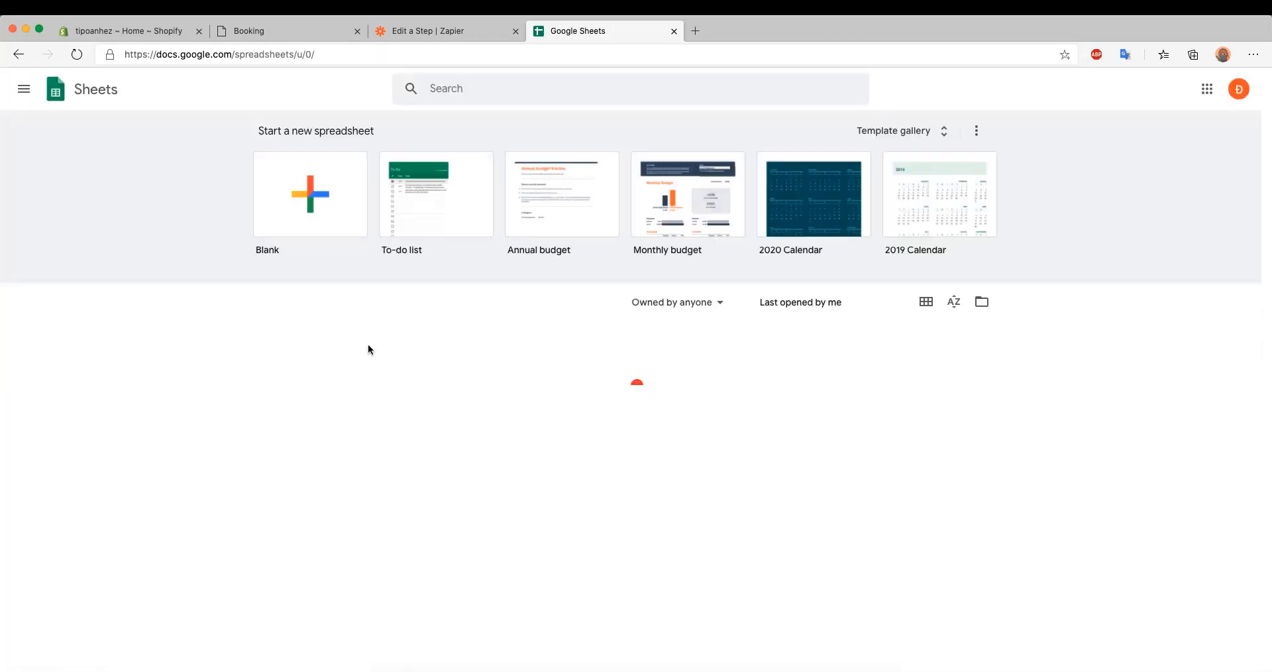
Create a blank spreadsheet and name it Sync booking
click(316, 193)
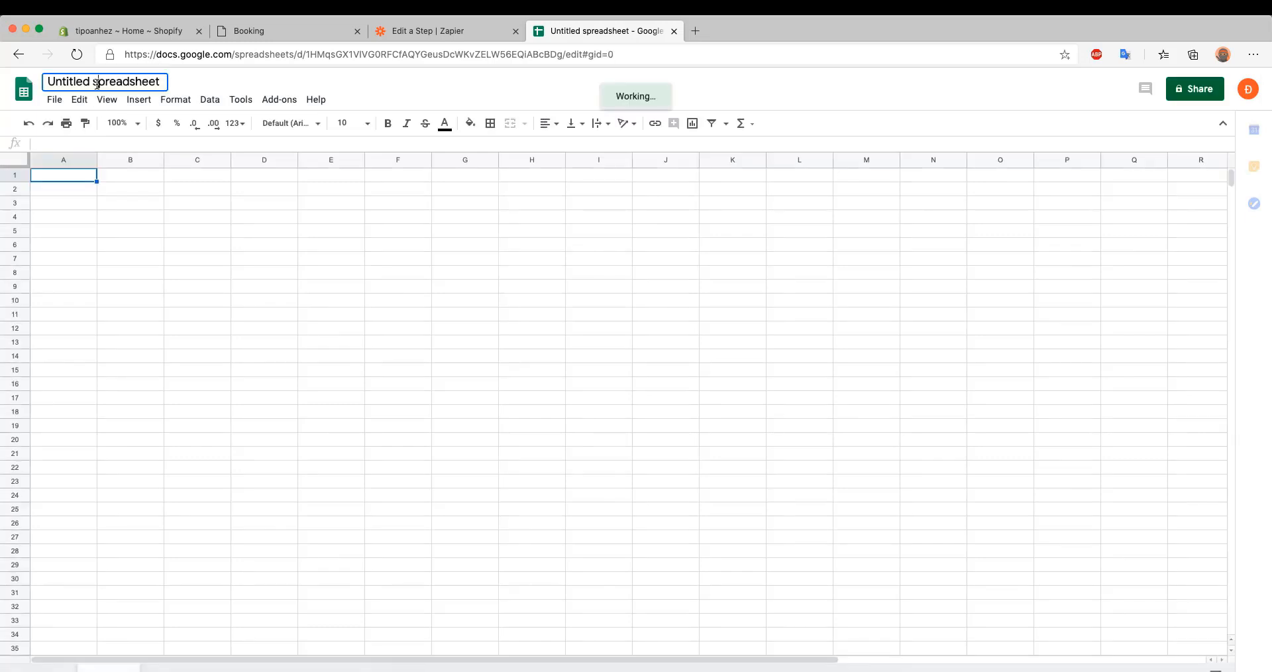
click(96, 83)
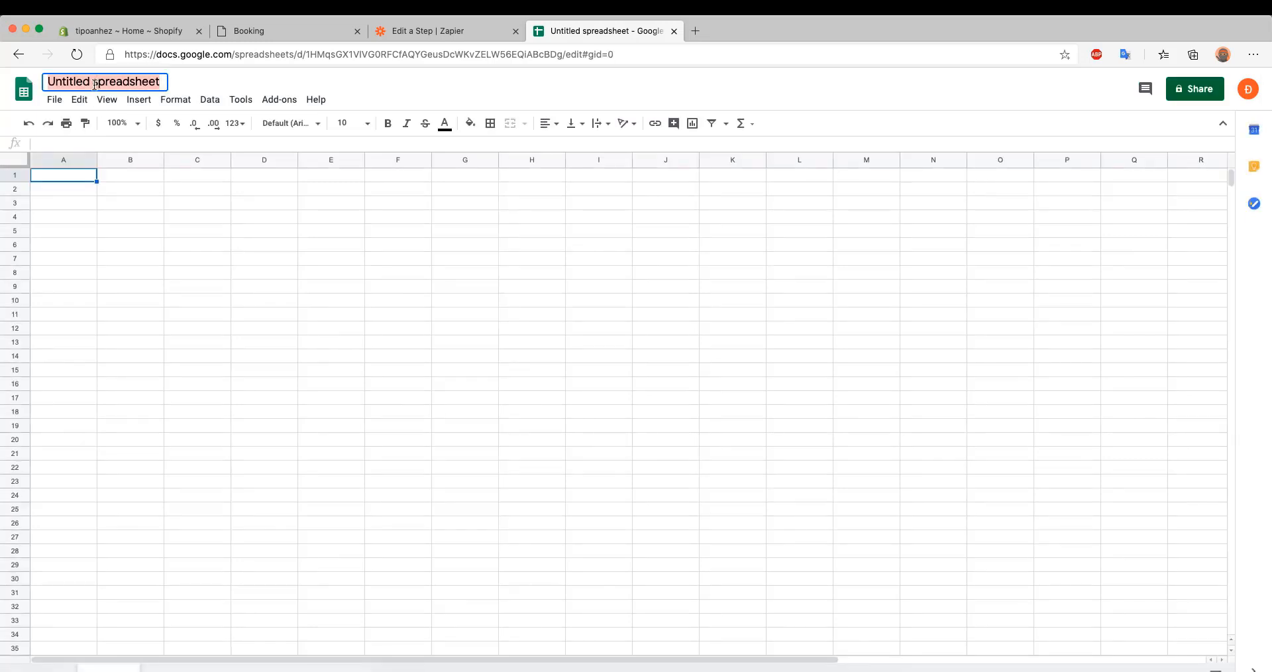
text(Sync boo)
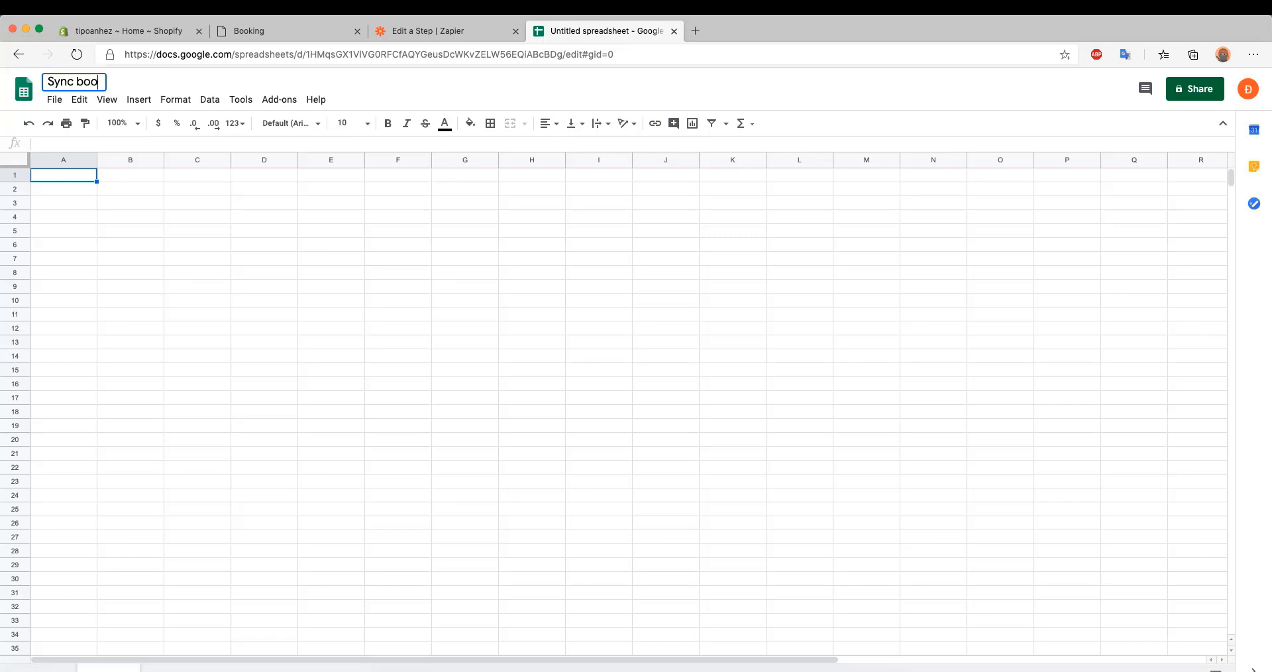
text(king to)
key(BackSpace)
key(BackSpace)
key(BackSpace)
click(104, 224)
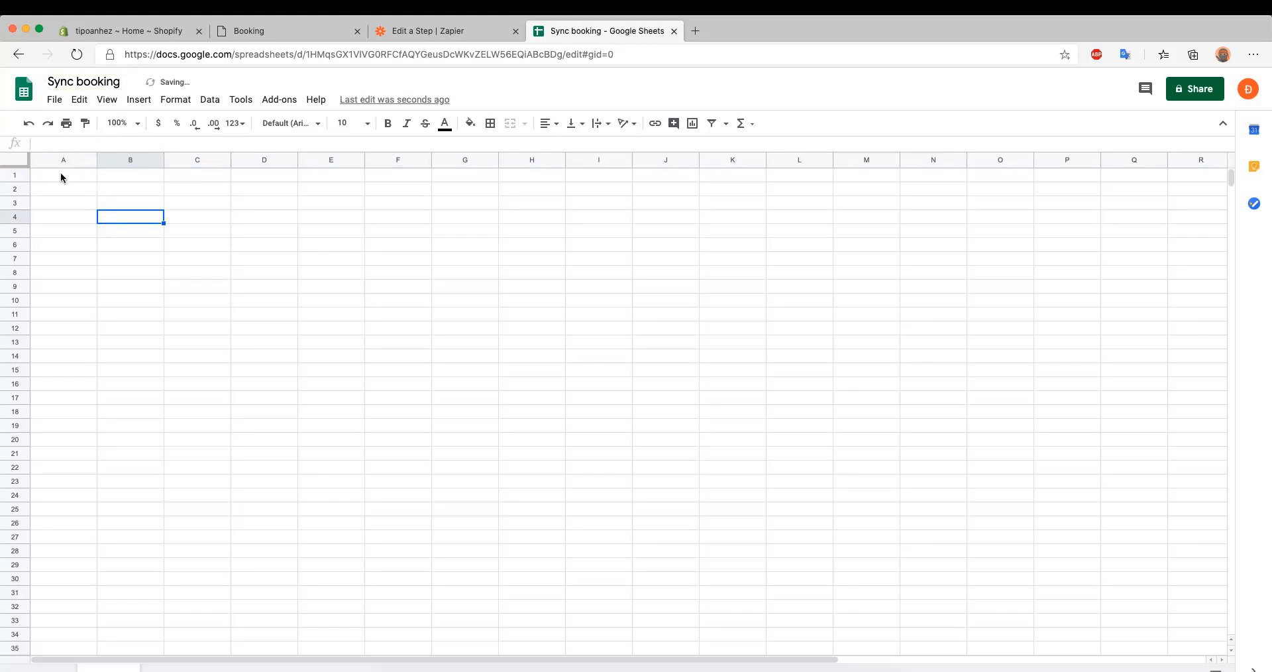
Enter the column headers id, product title and product option in cells A1 to C1
click(61, 173)
text(id)
key(Tab)
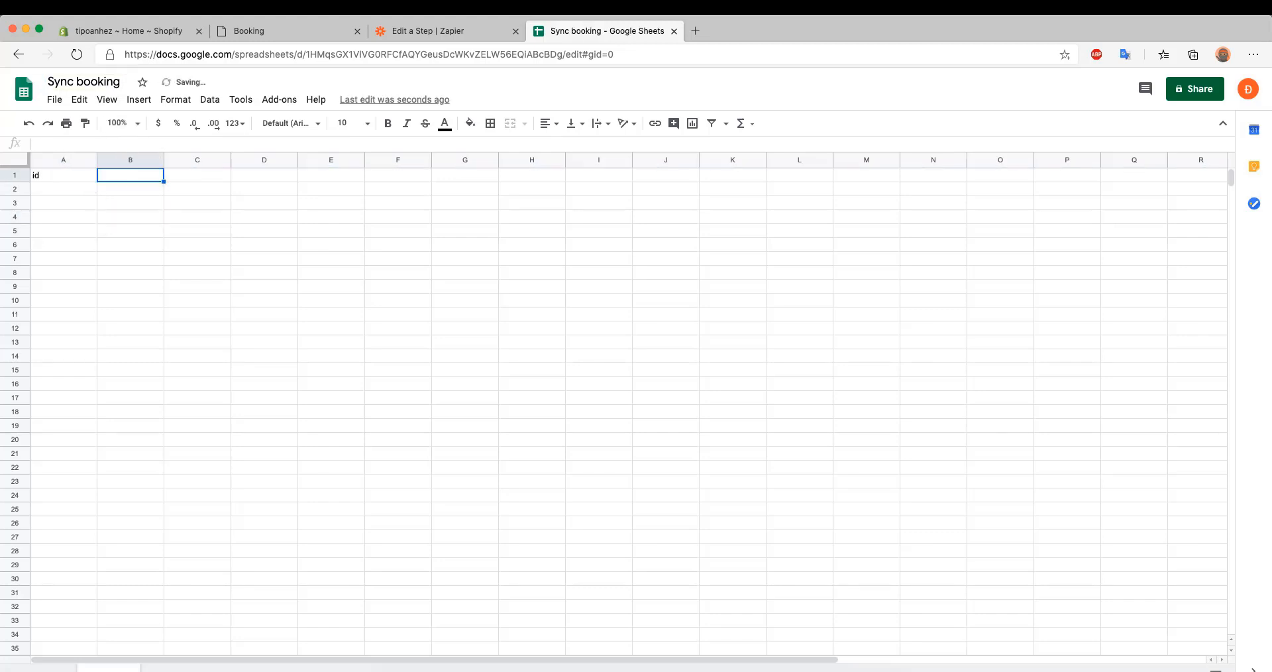
text(product )
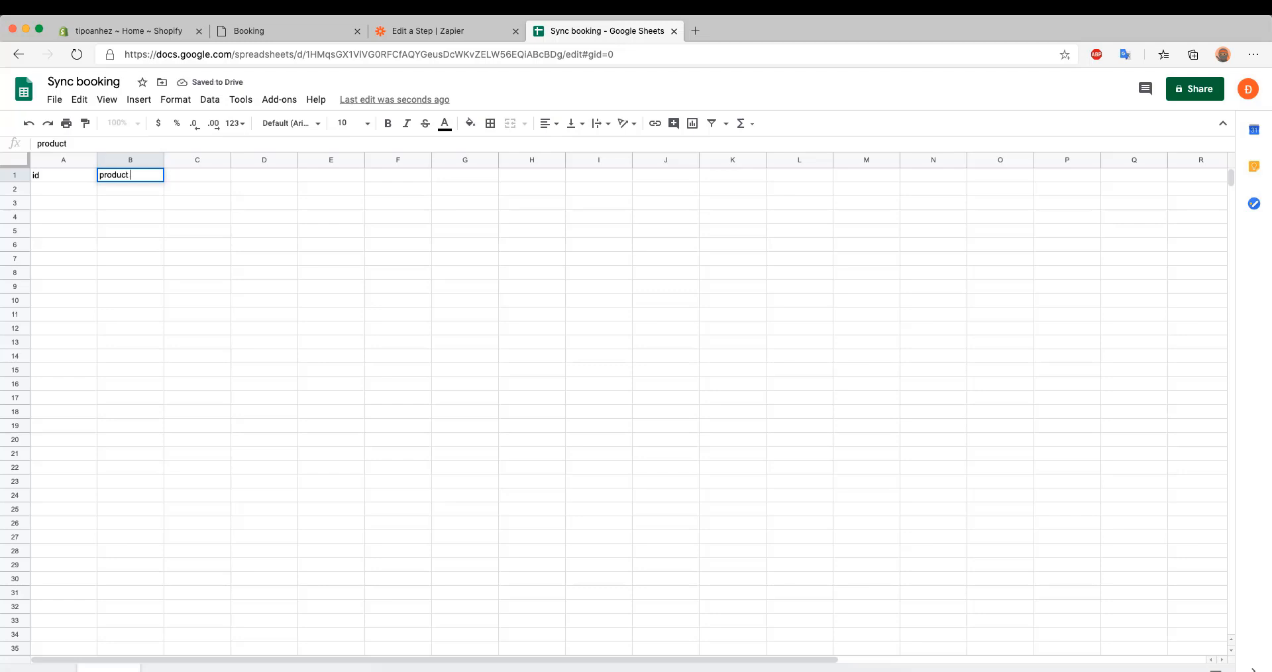
text(title)
key(Tab)
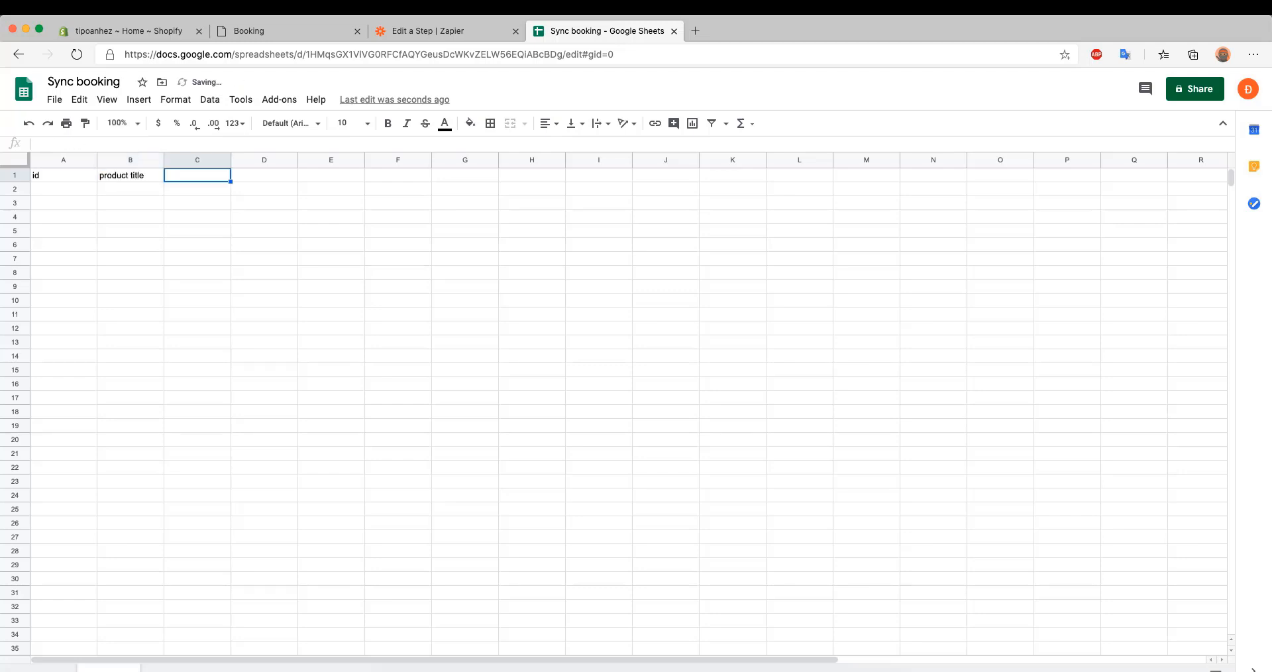
text(product option)
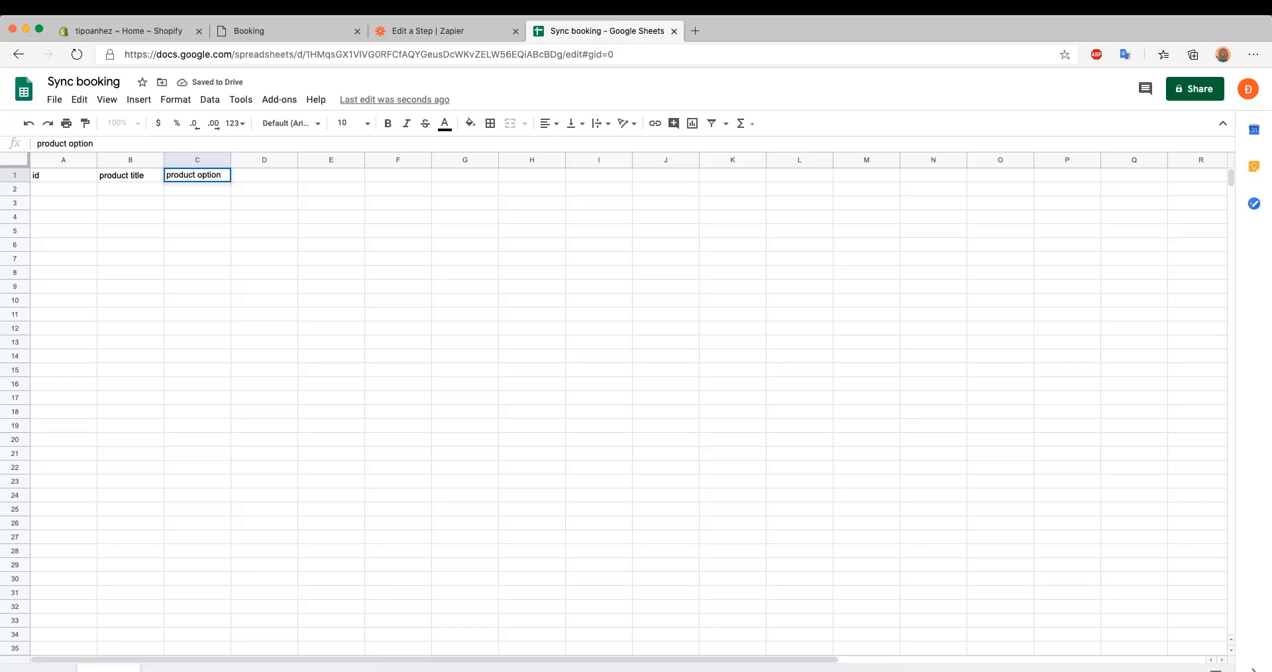
key(Tab)
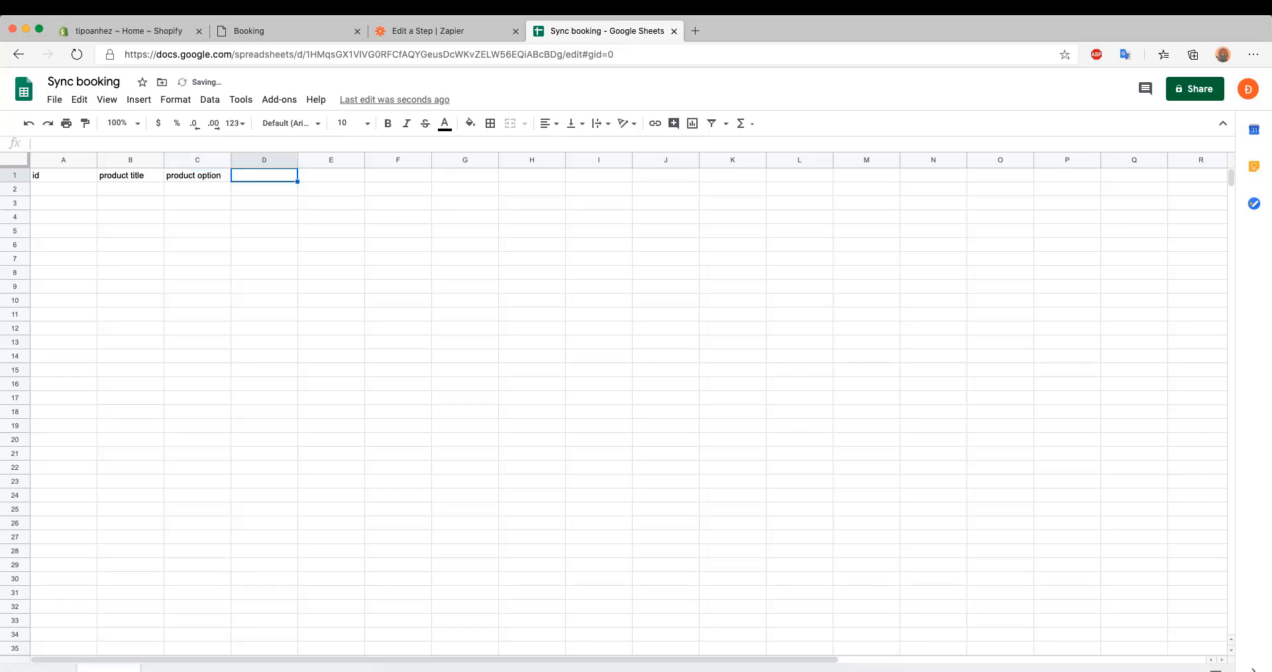
Add the column headers location, employee, start time and end time in cells D1 to G1
text(location)
key(Tab)
text(emp)
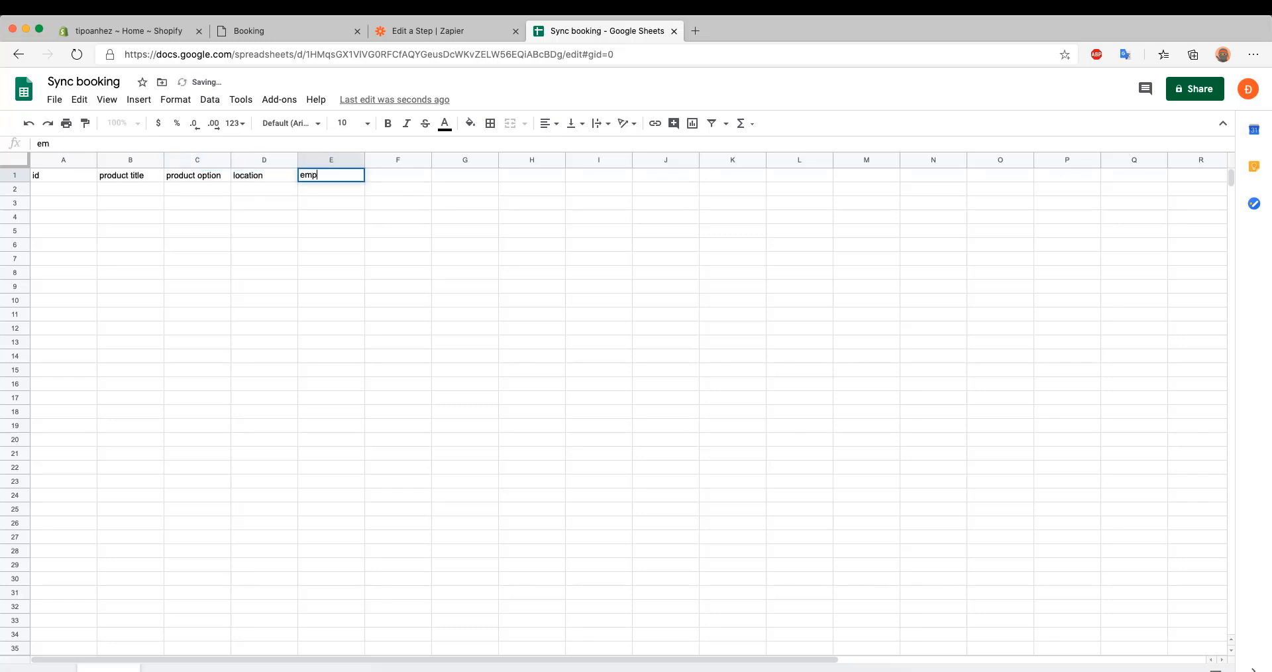
key(Tab)
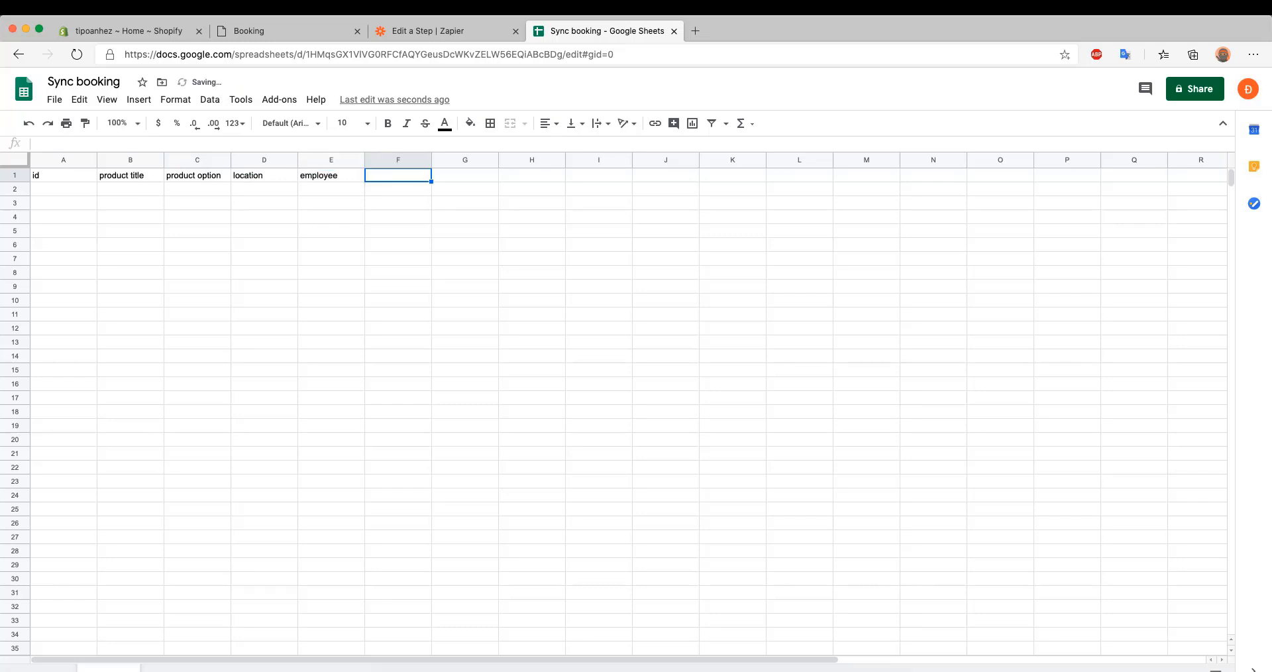
text(start time)
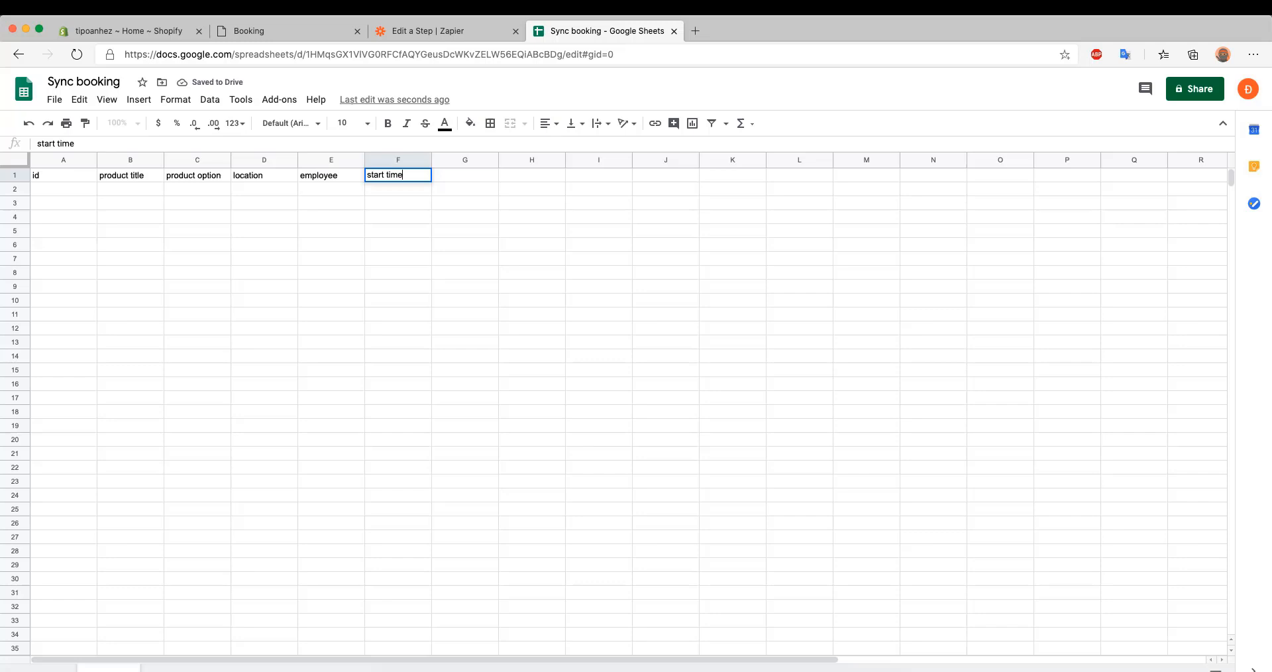
key(Tab)
text(e)
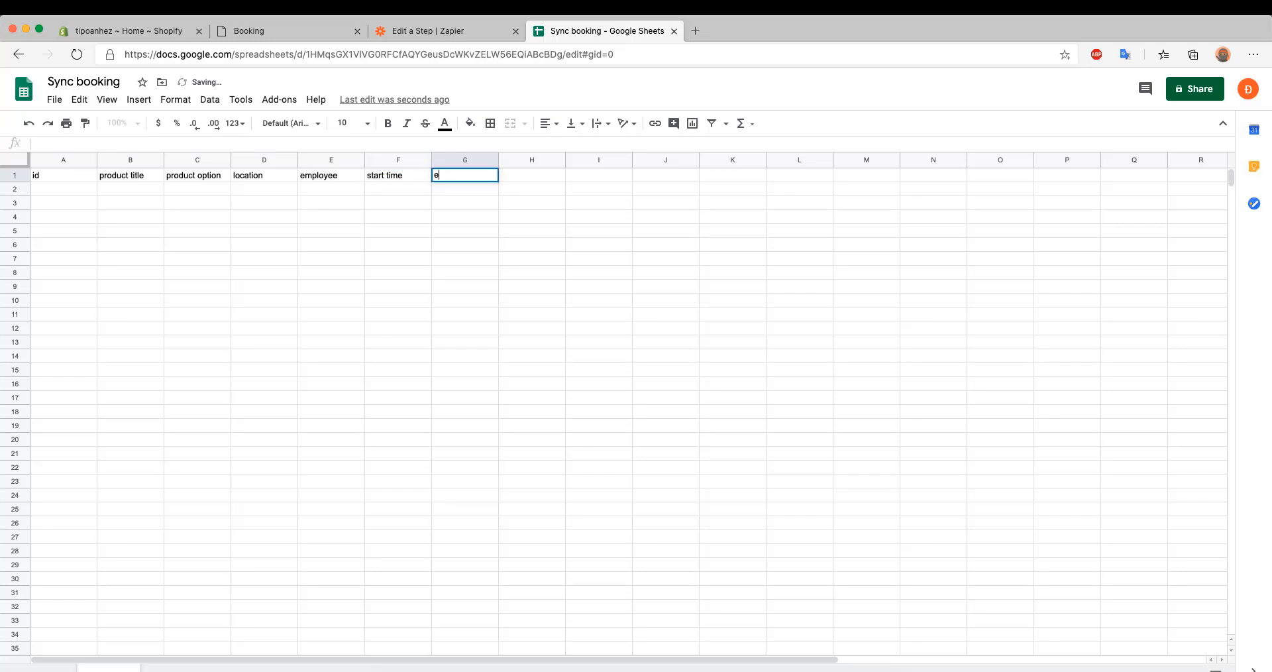
text(nd time)
key(Tab)
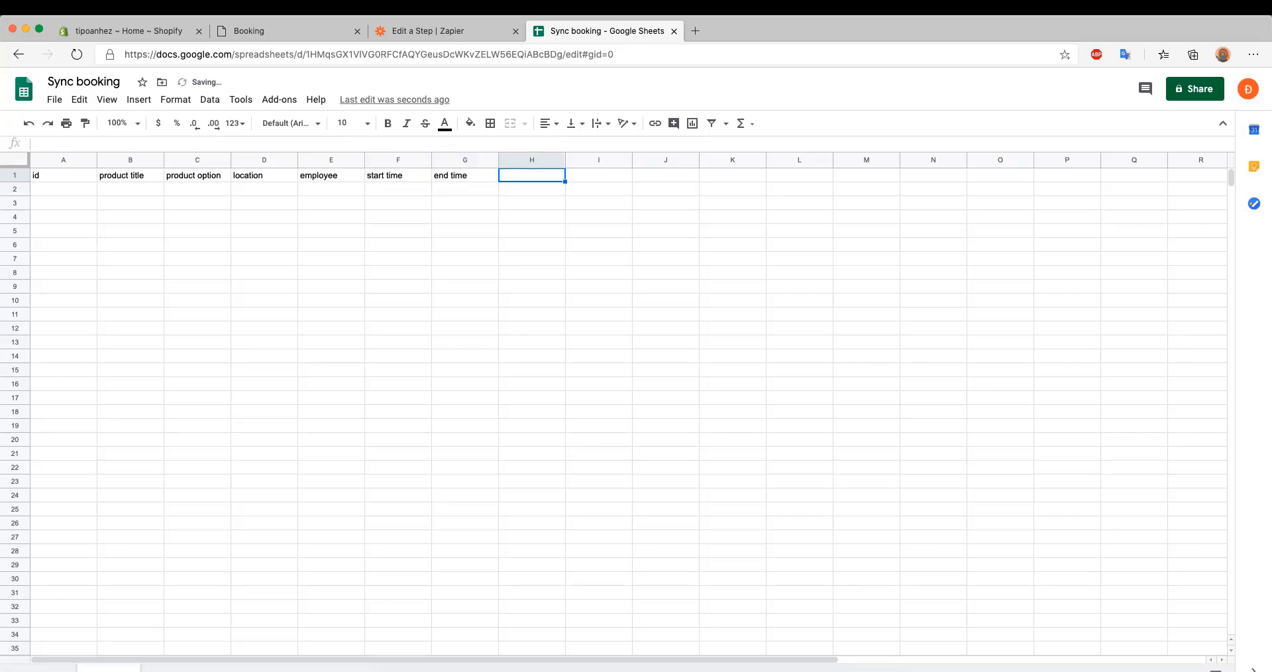
Add the column headers booking item id, customer and customer email in cells H1 to J1
text(booking)
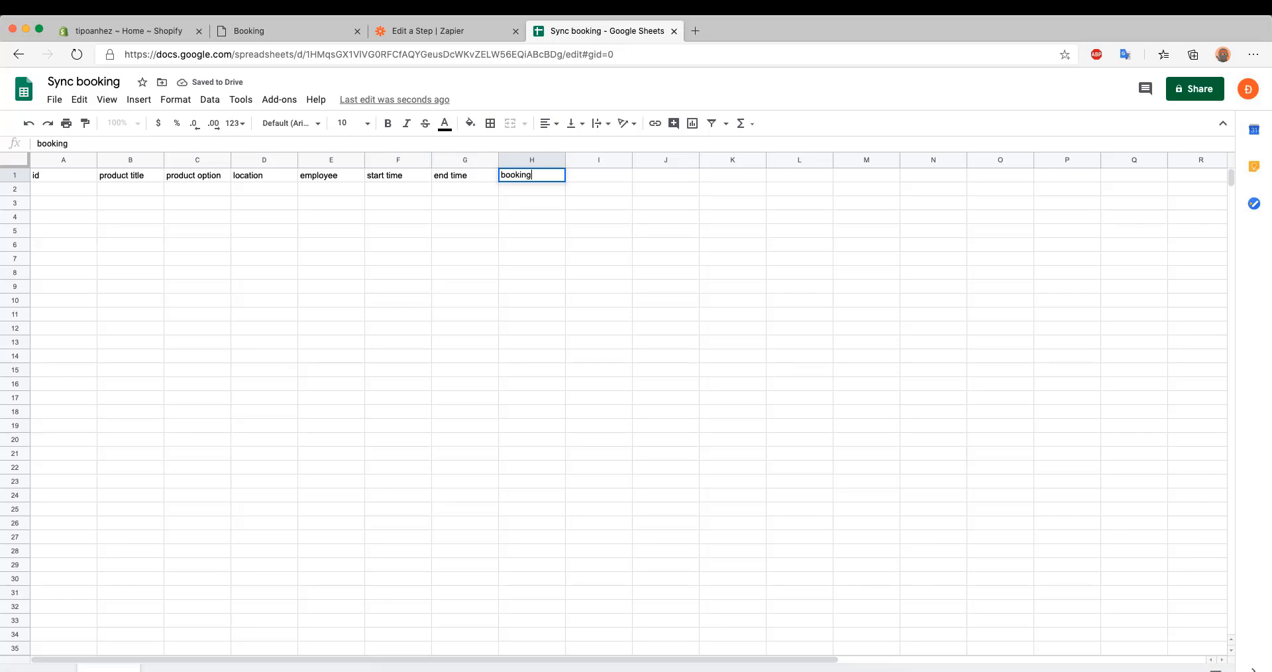
text( item id)
key(Tab)
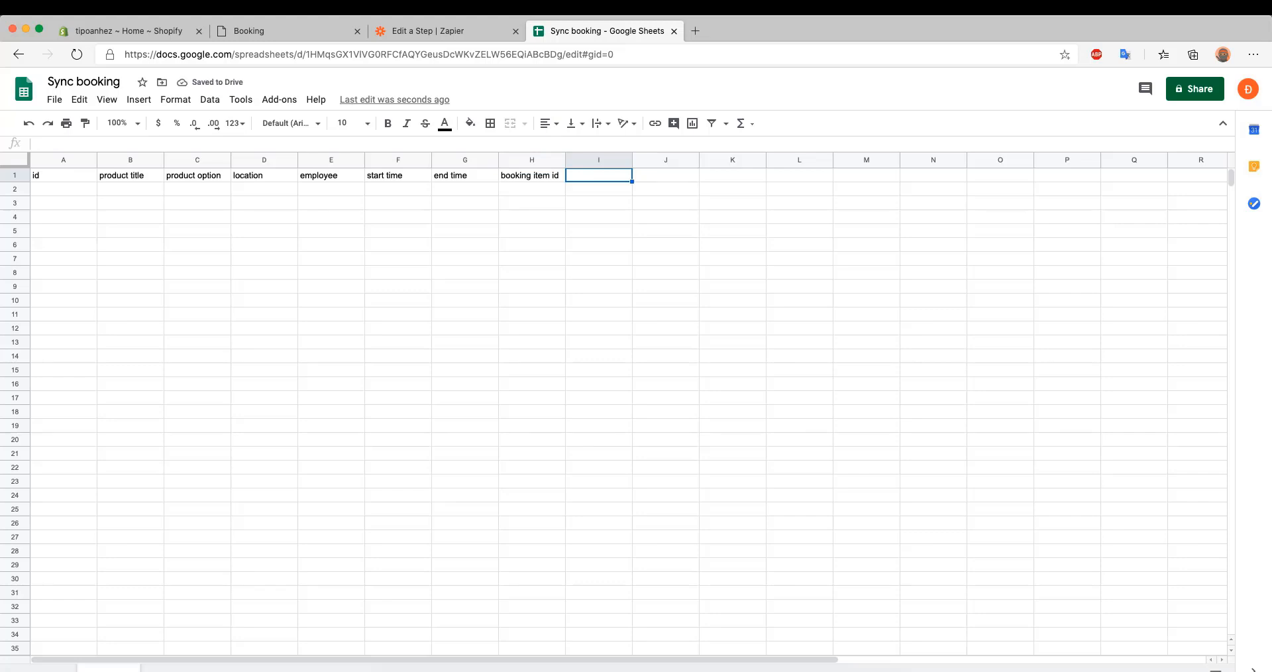
text(customer)
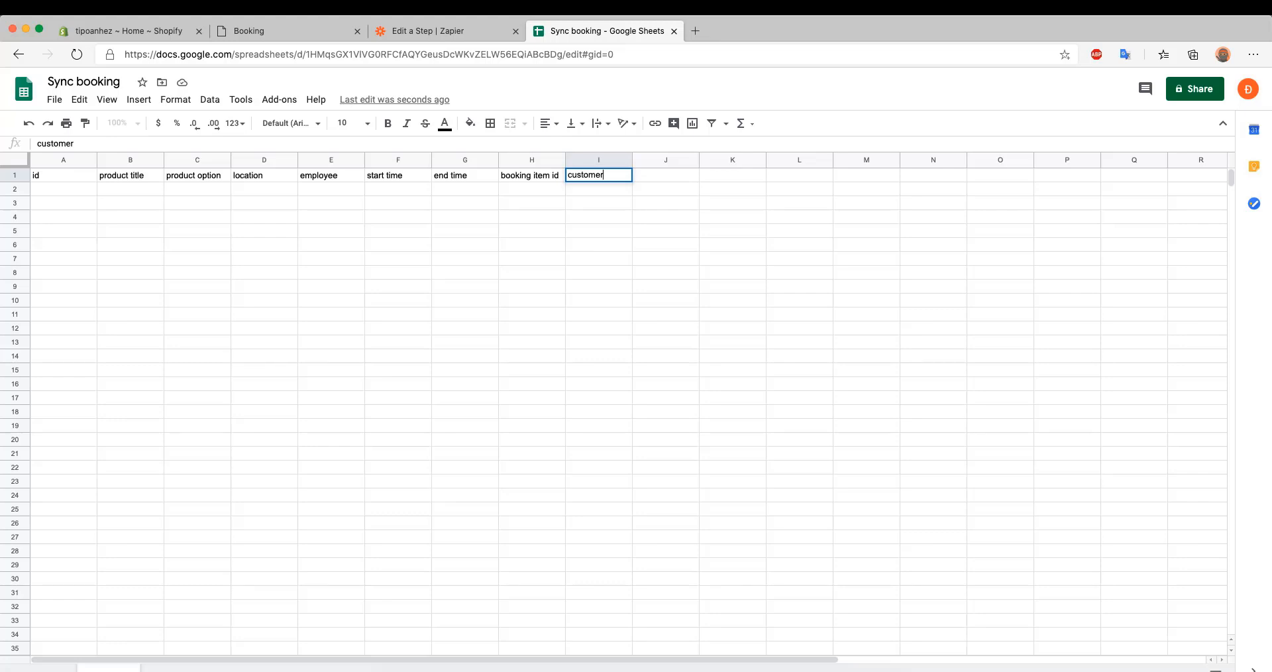
key(Tab)
text(cus)
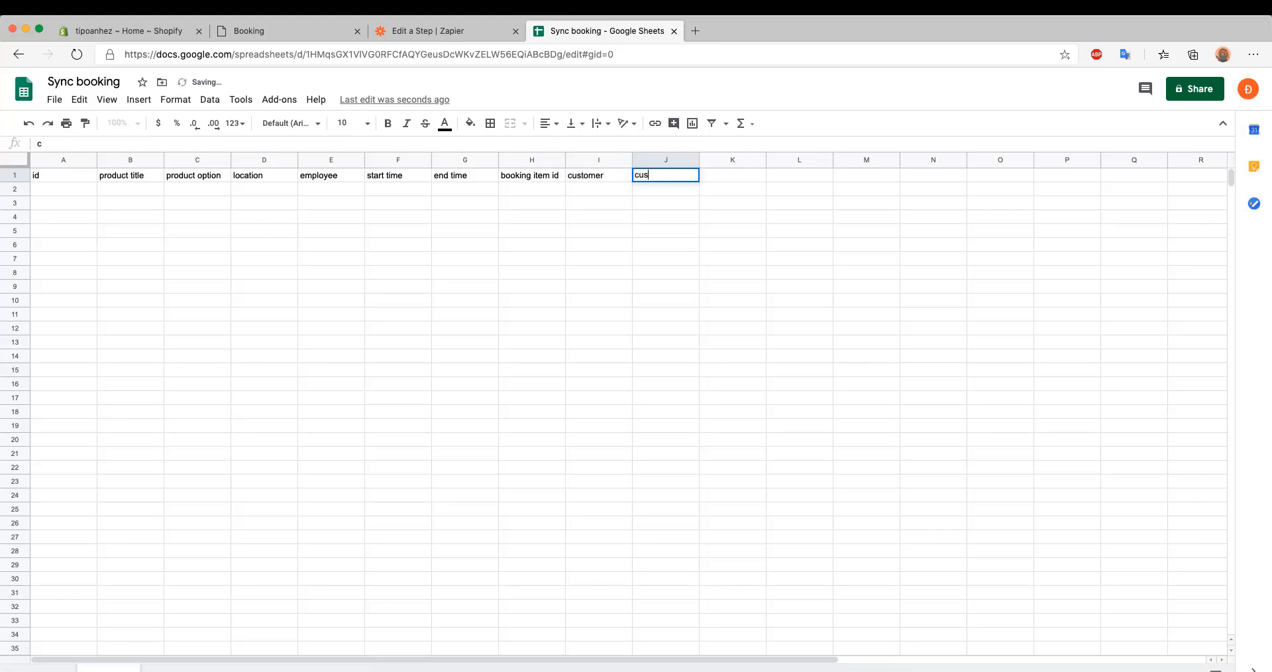
text(tomer email)
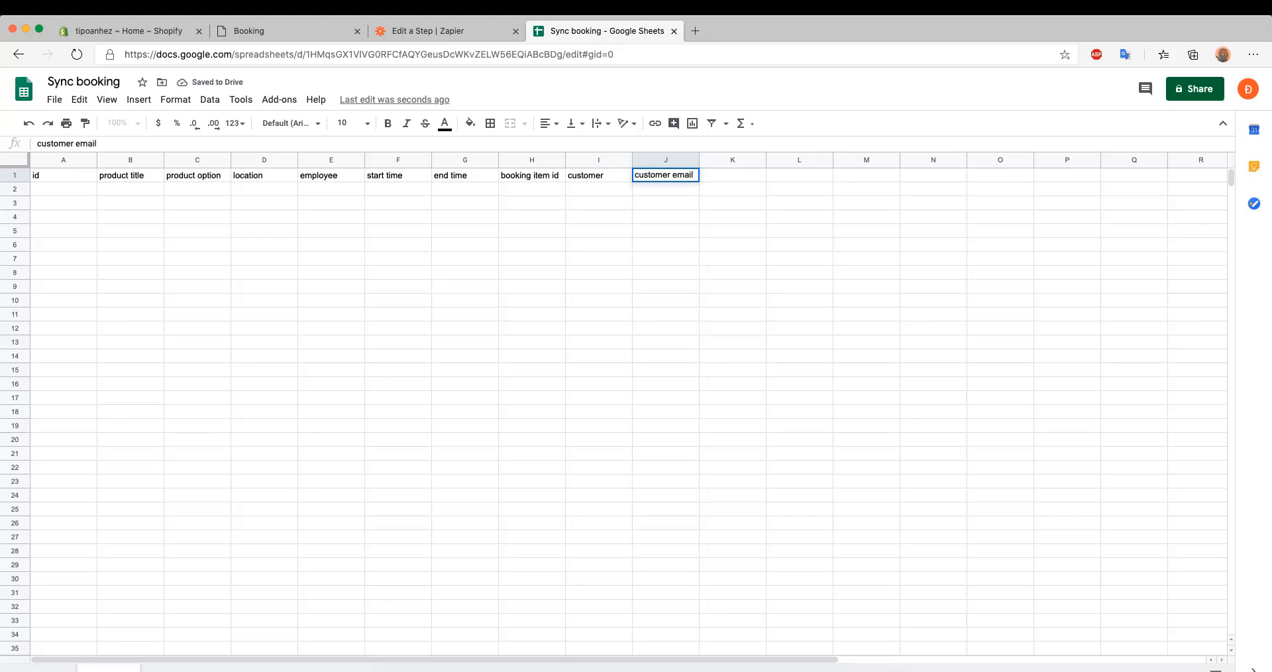
Change the header in I1 to customer name and add the header status in K1
click(622, 184)
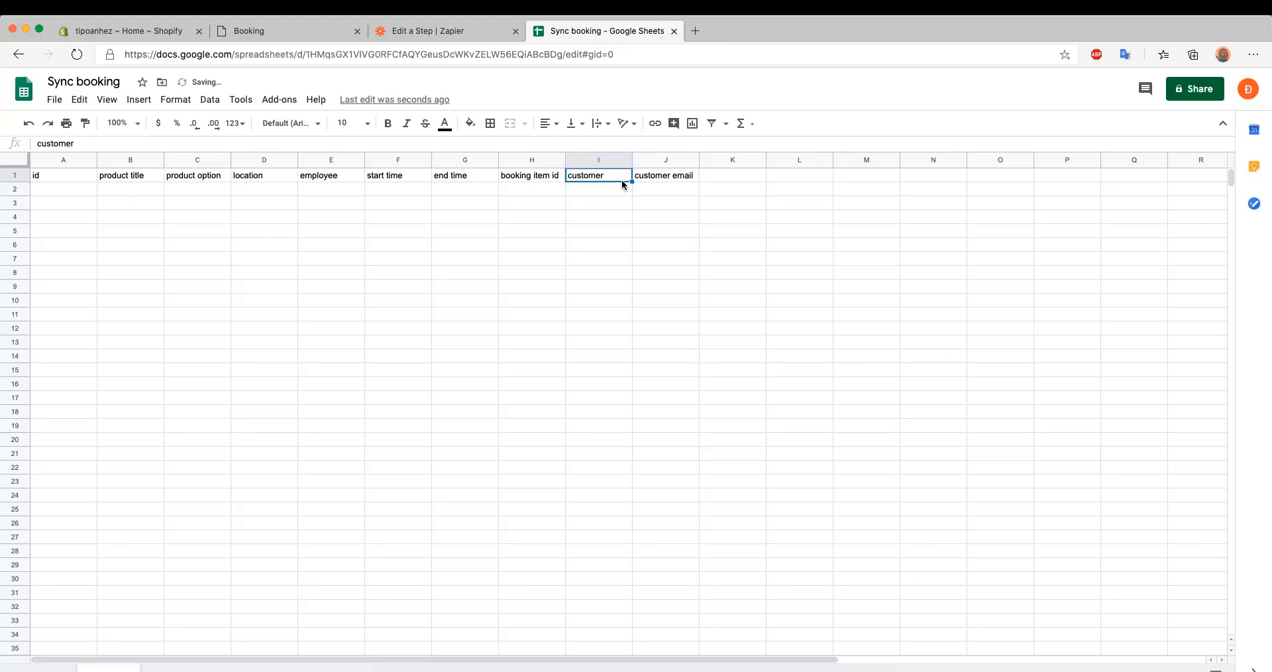
double_click(614, 179)
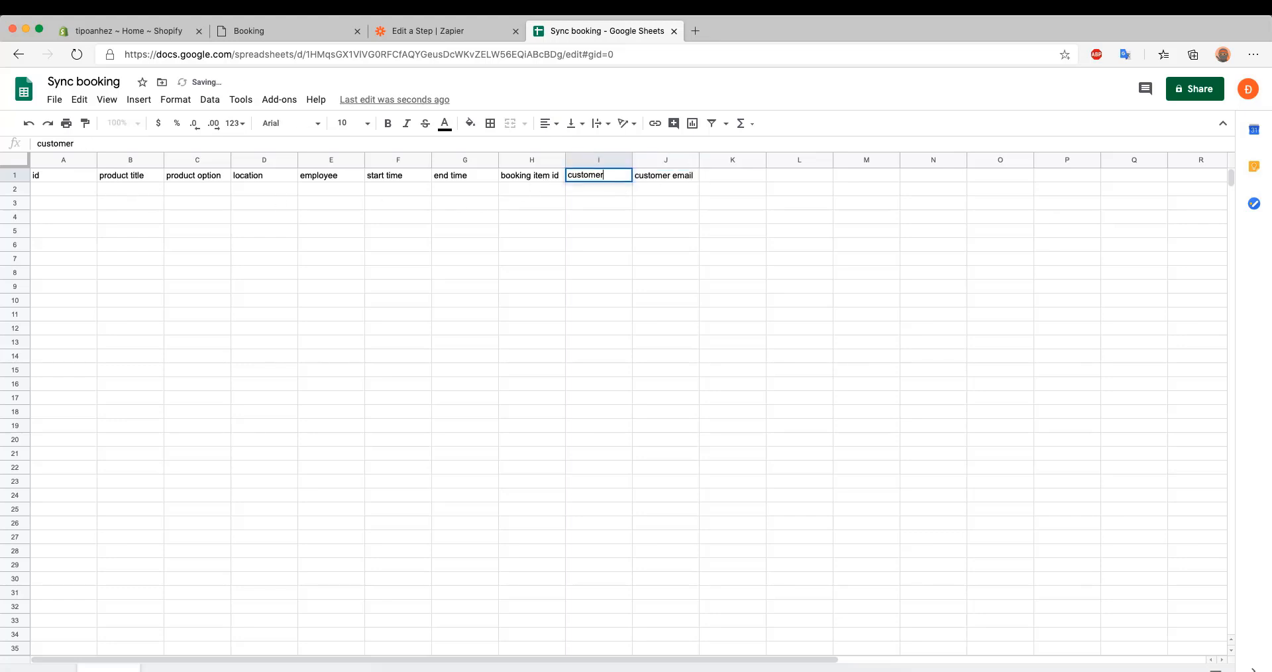
text(name)
key(Tab)
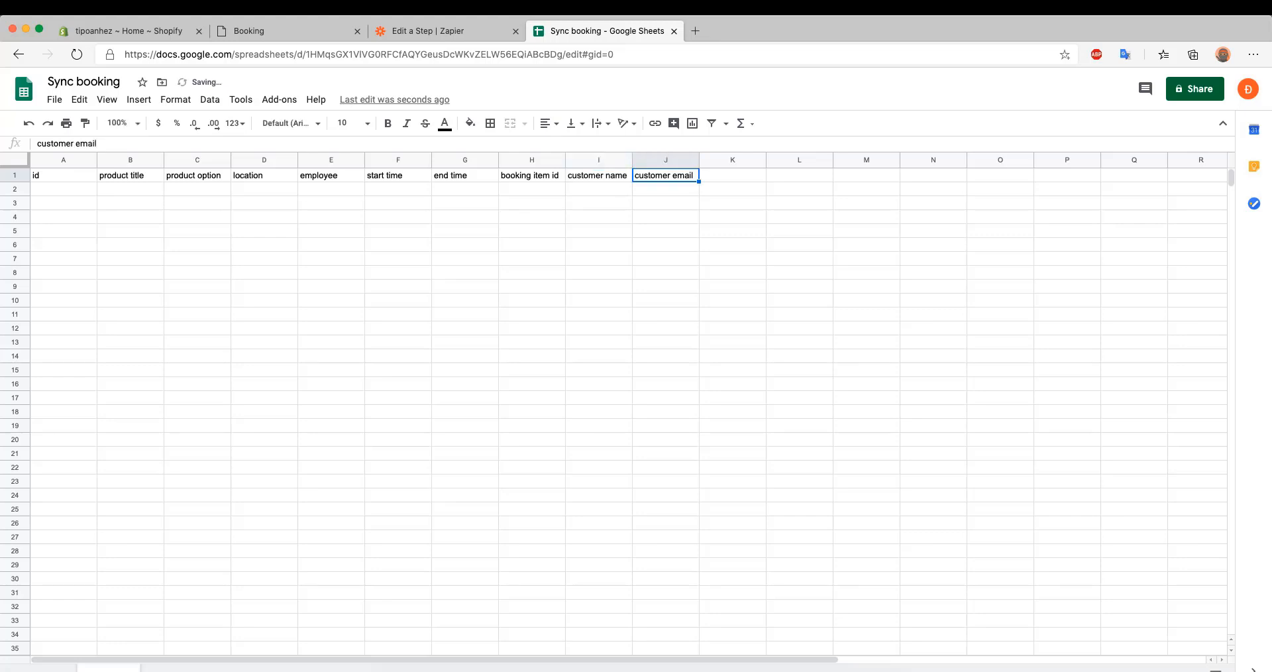
key(Tab)
text(s)
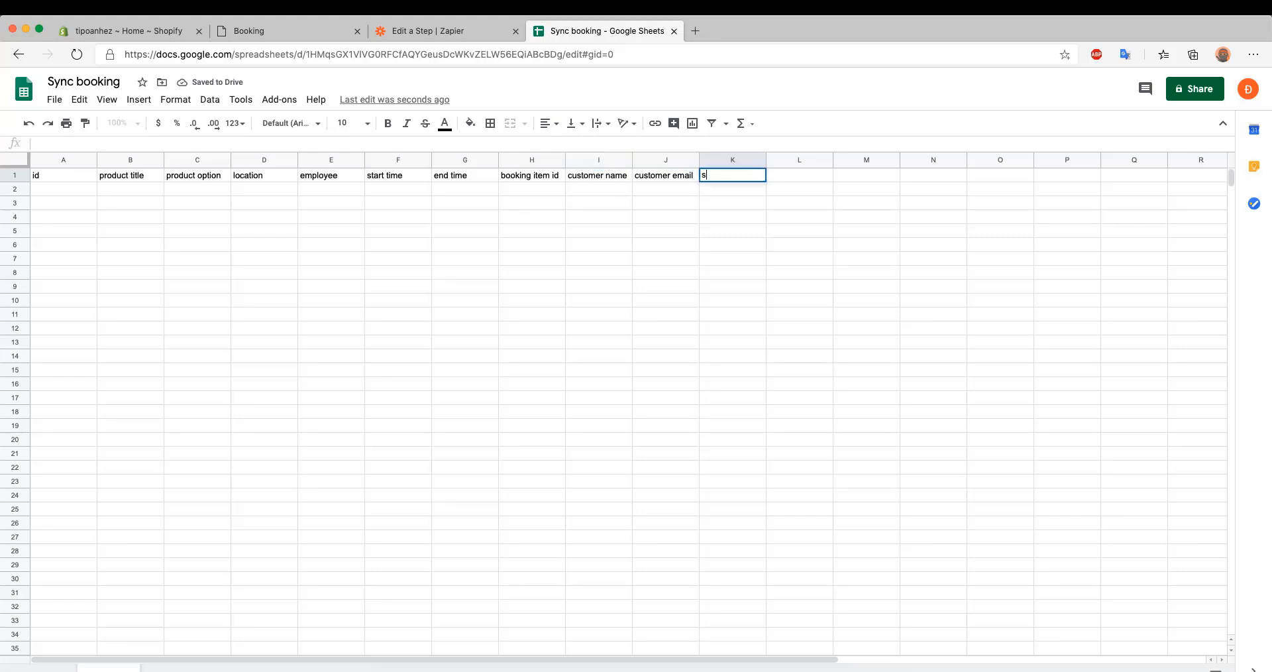
click(649, 264)
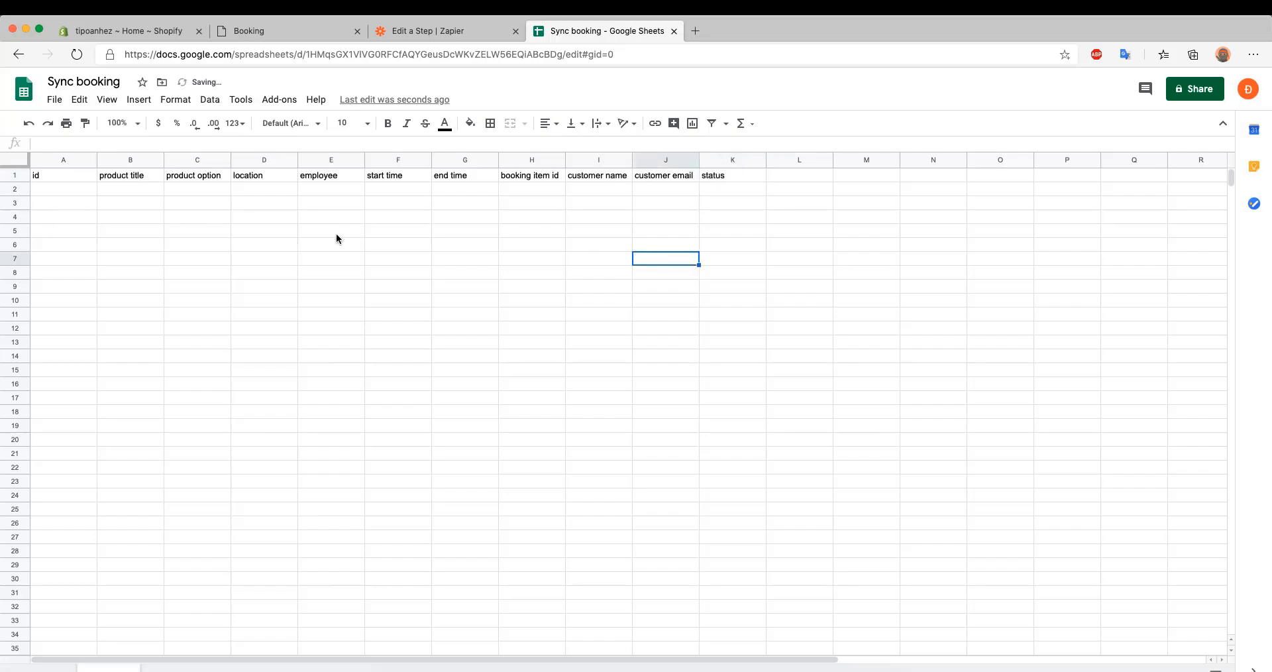
Switch back to the Zapier lookup step, search the spreadsheets for Sync and choose Sync booking
click(438, 31)
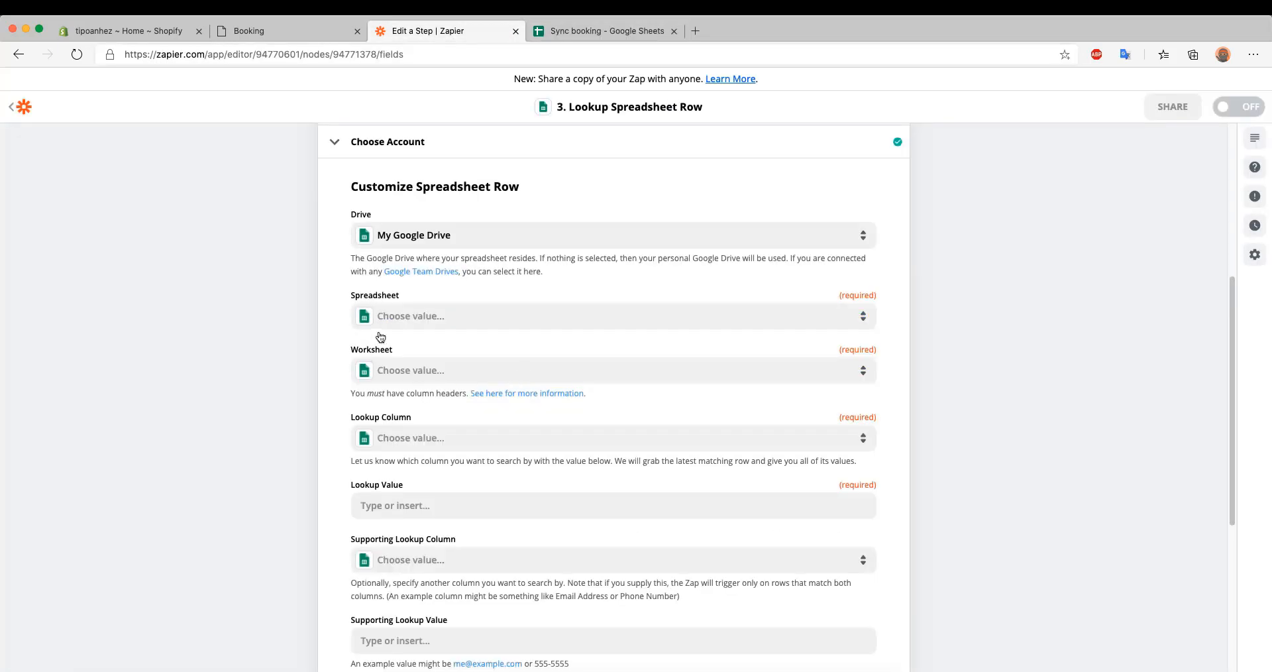
click(397, 316)
click(467, 566)
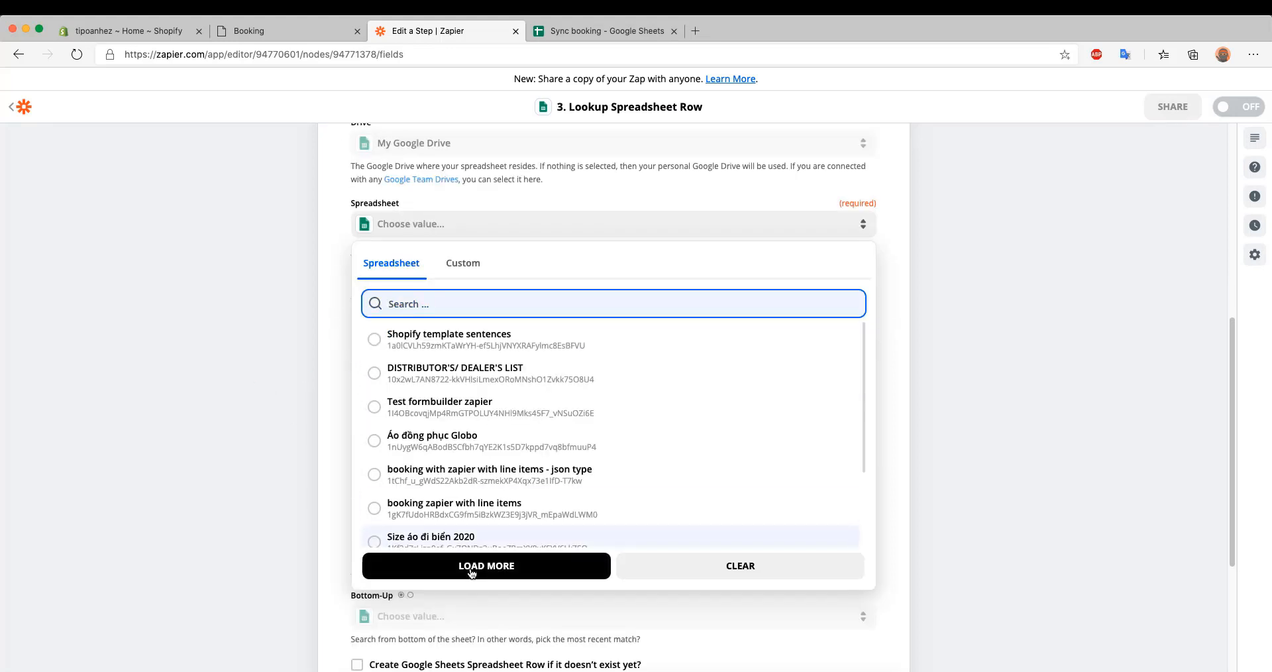
click(413, 306)
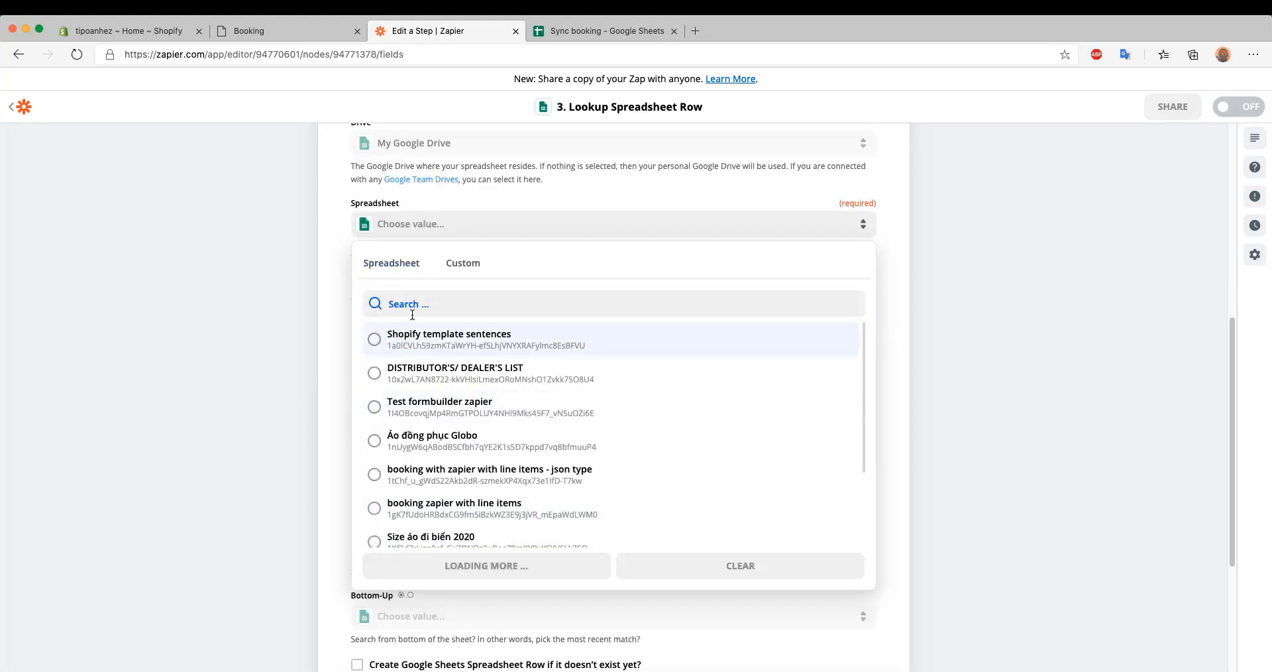
text(Sync)
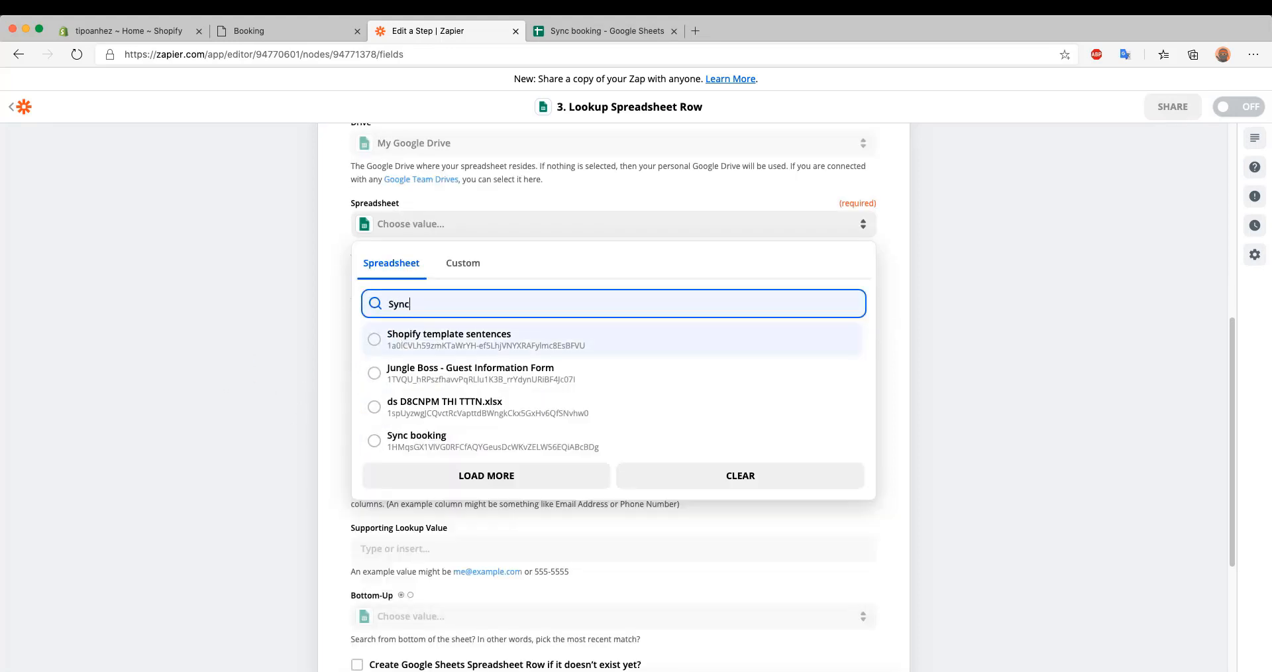
click(475, 435)
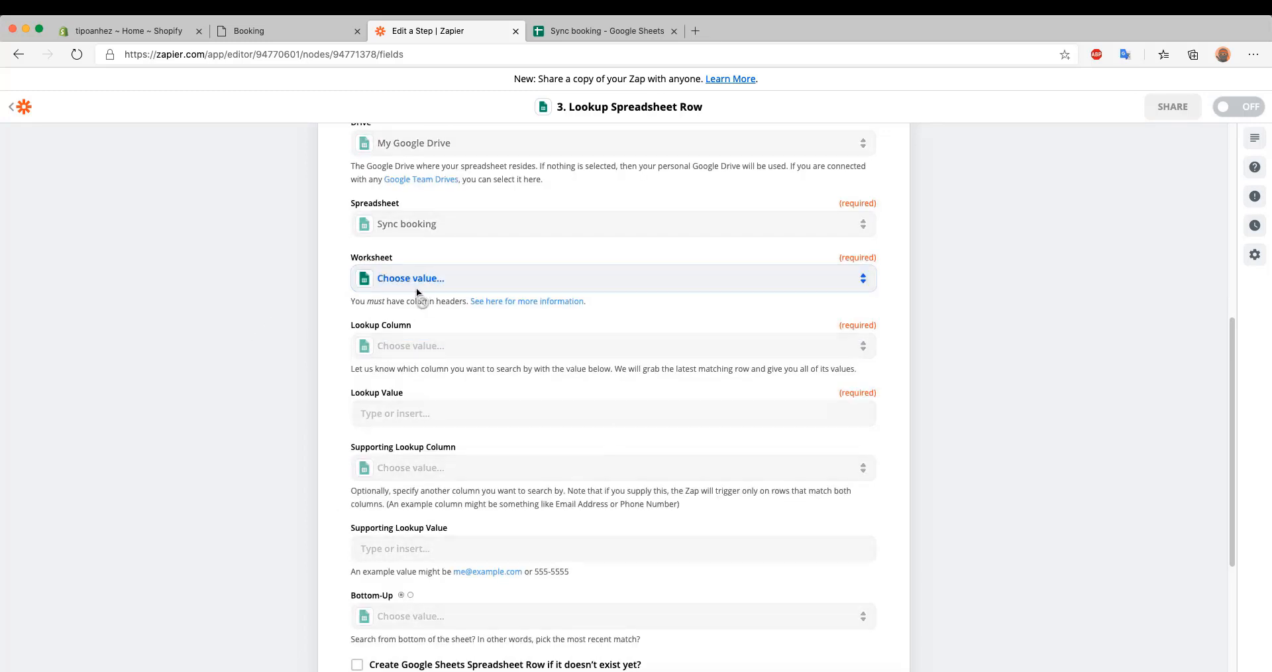
Set the lookup's worksheet to Sheet1 and its lookup column to id
click(416, 281)
click(406, 398)
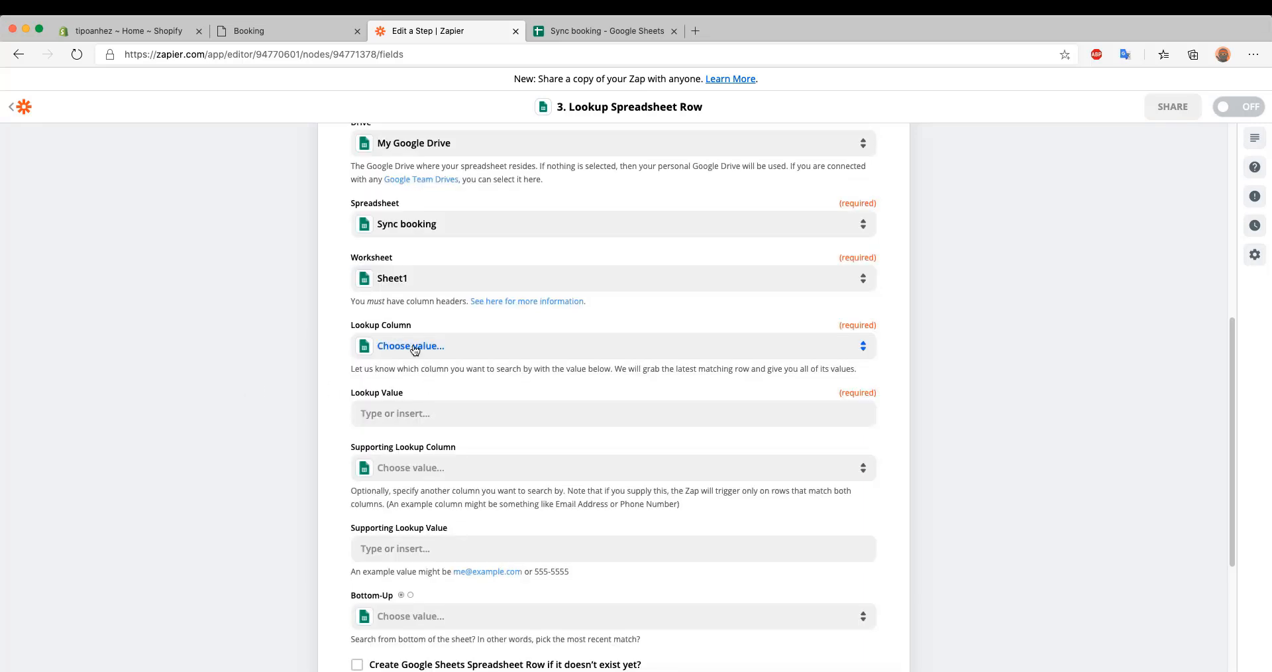
scroll(415, 349, down, 1)
click(422, 313)
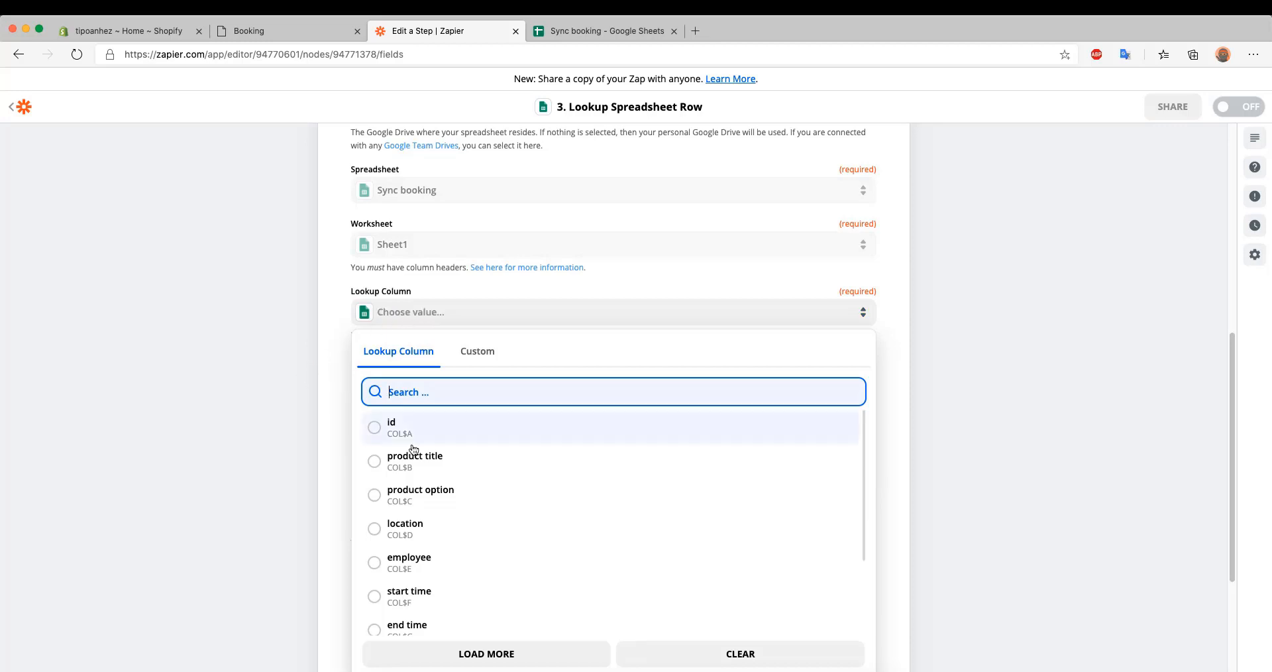
click(383, 429)
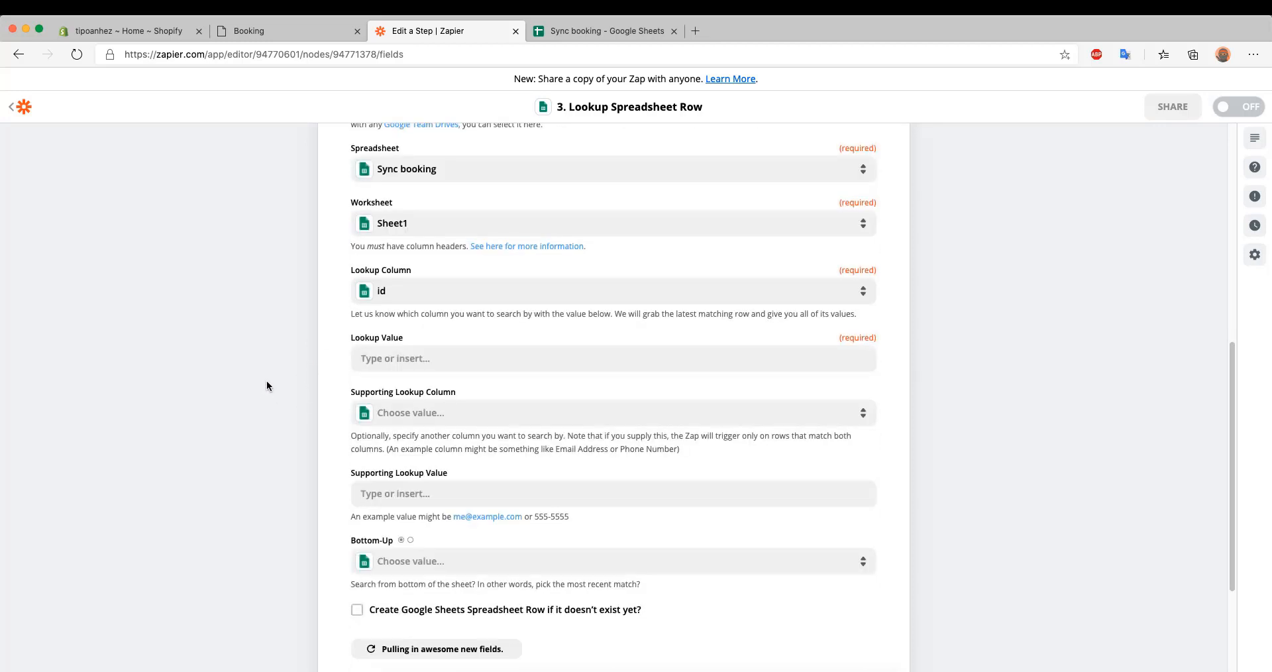
Set the Lookup Value to the Body ID field from the Run Javascript step's data
click(384, 359)
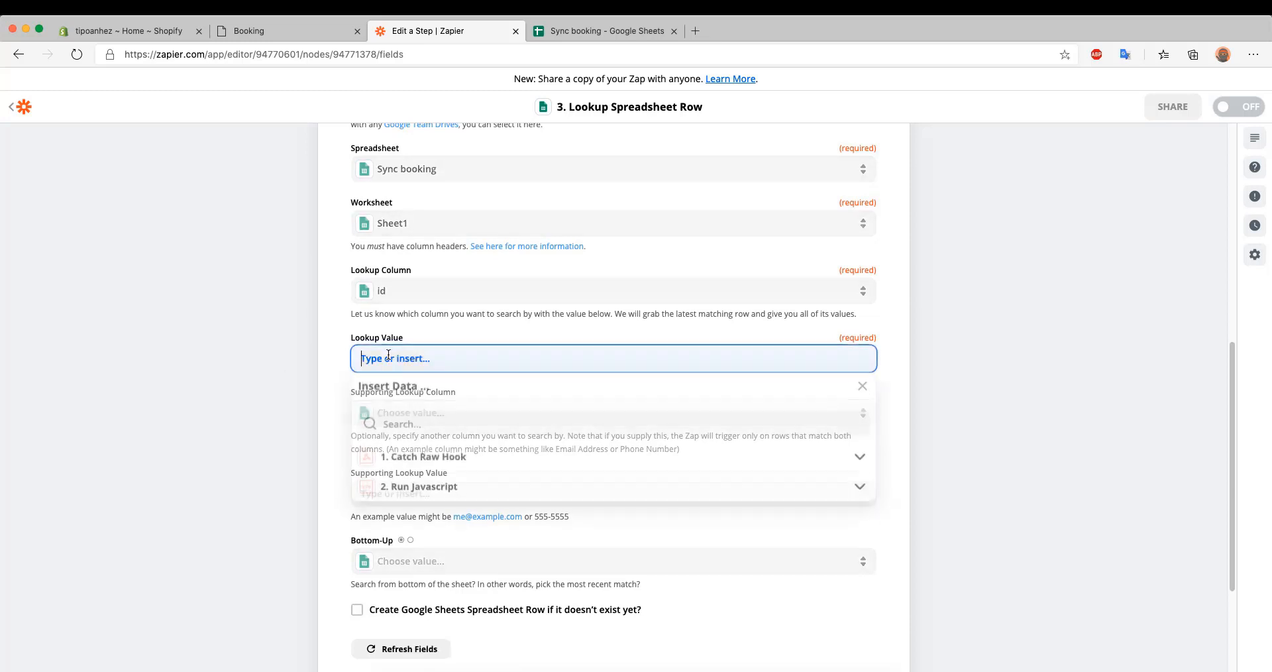
click(422, 492)
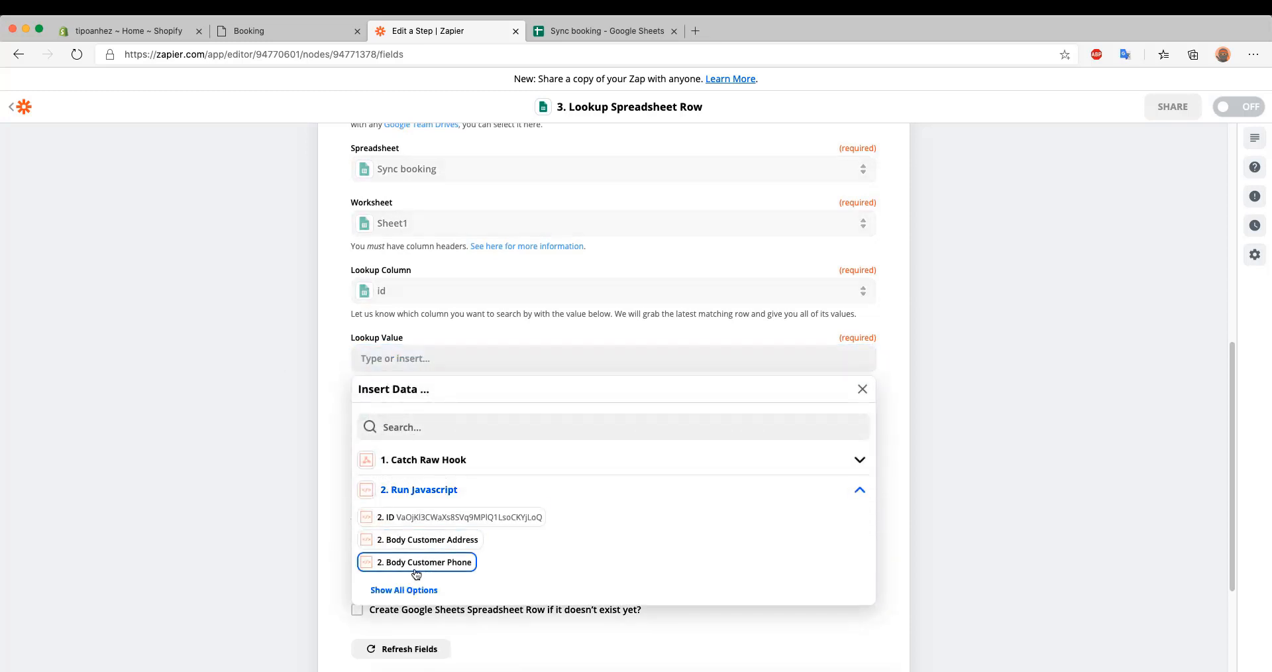
click(407, 589)
scroll(448, 558, down, 1)
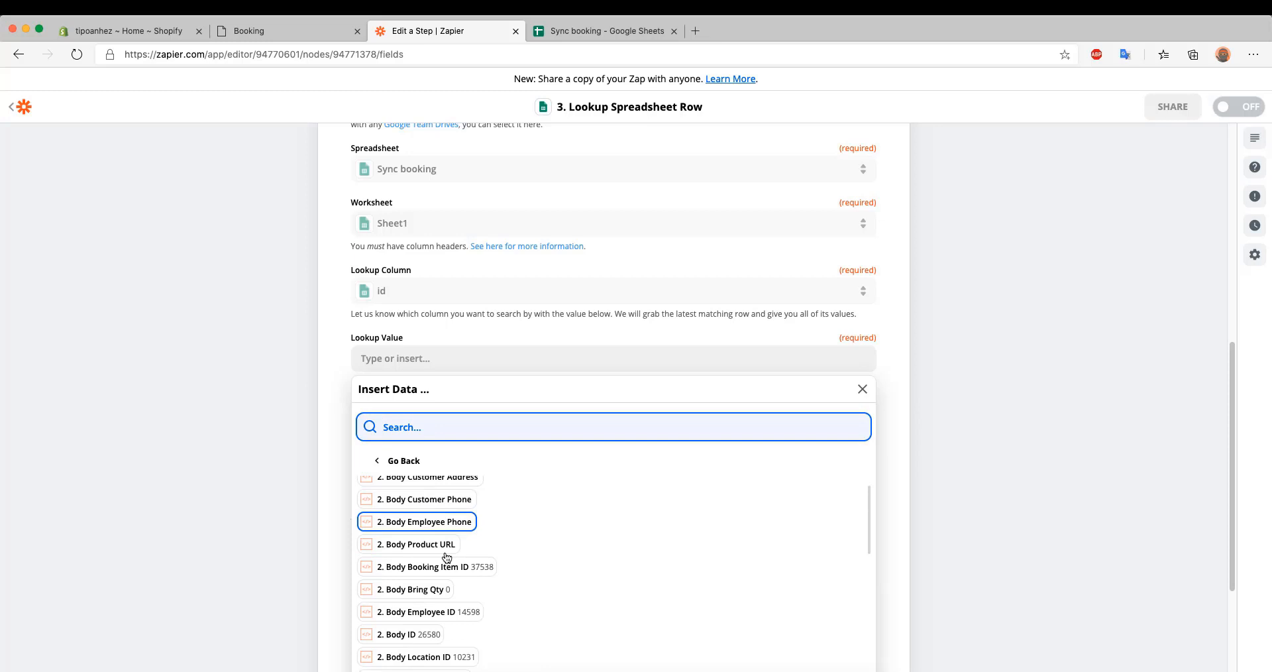
click(430, 635)
click(213, 366)
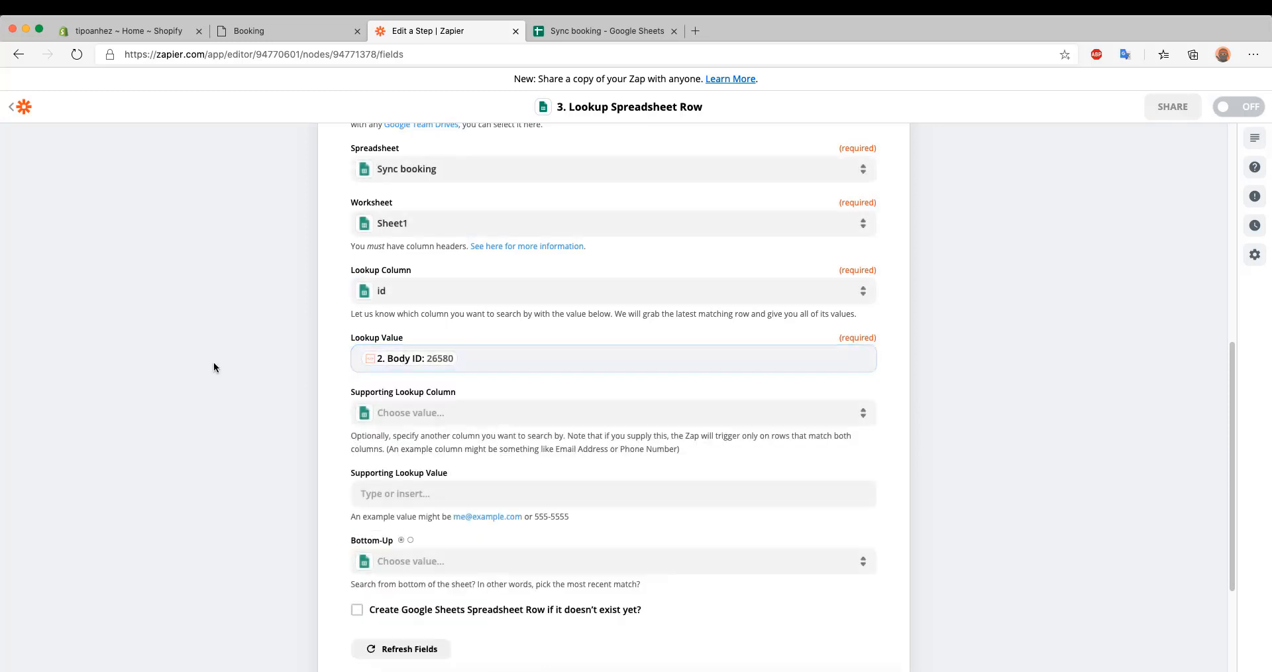
Set the Supporting Lookup Column to booking item id
click(394, 421)
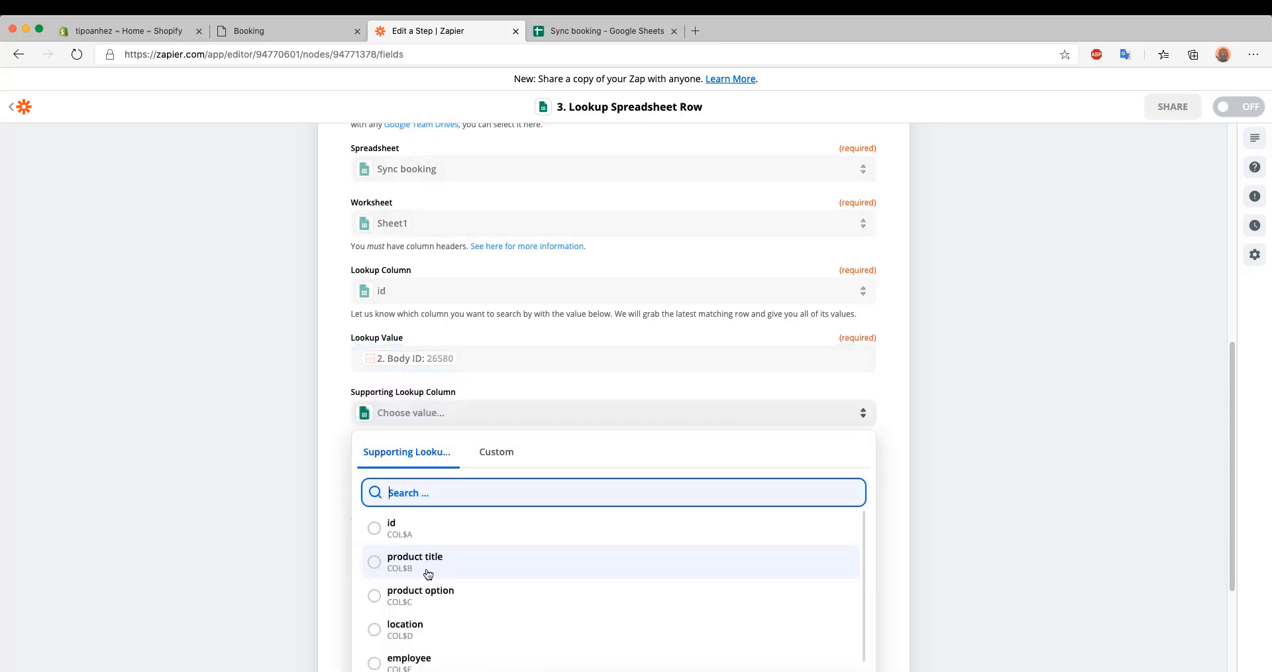
scroll(335, 527, down, 3)
scroll(457, 411, down, 2)
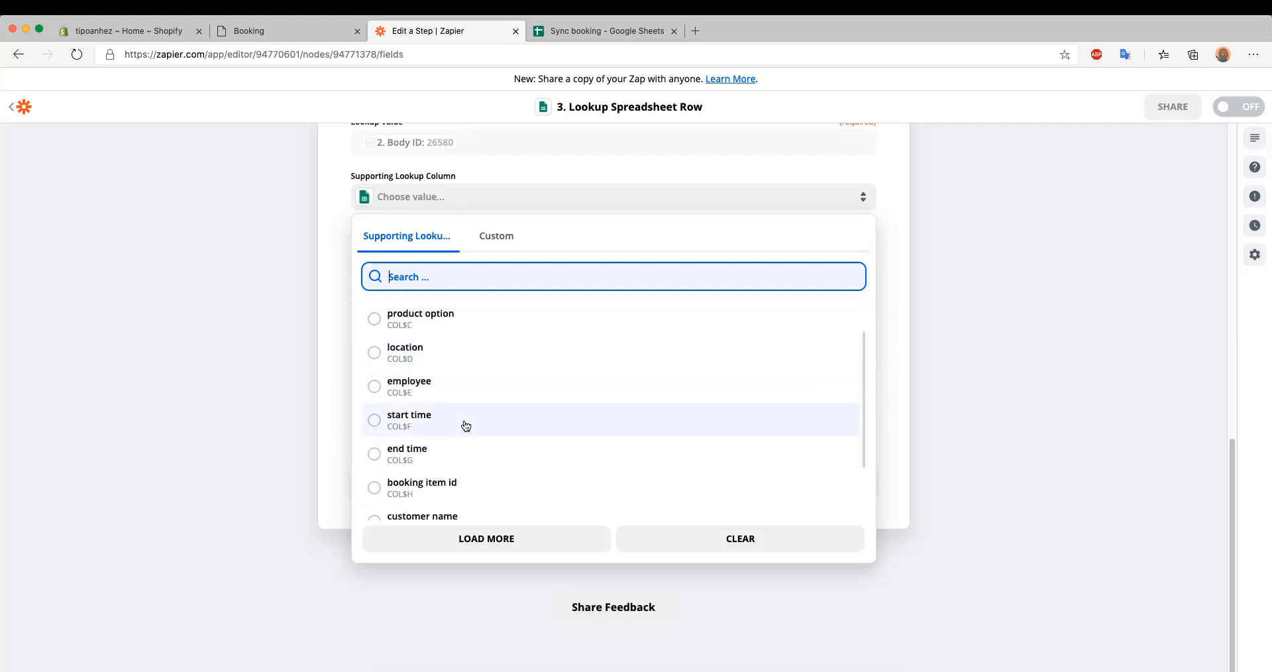
click(433, 469)
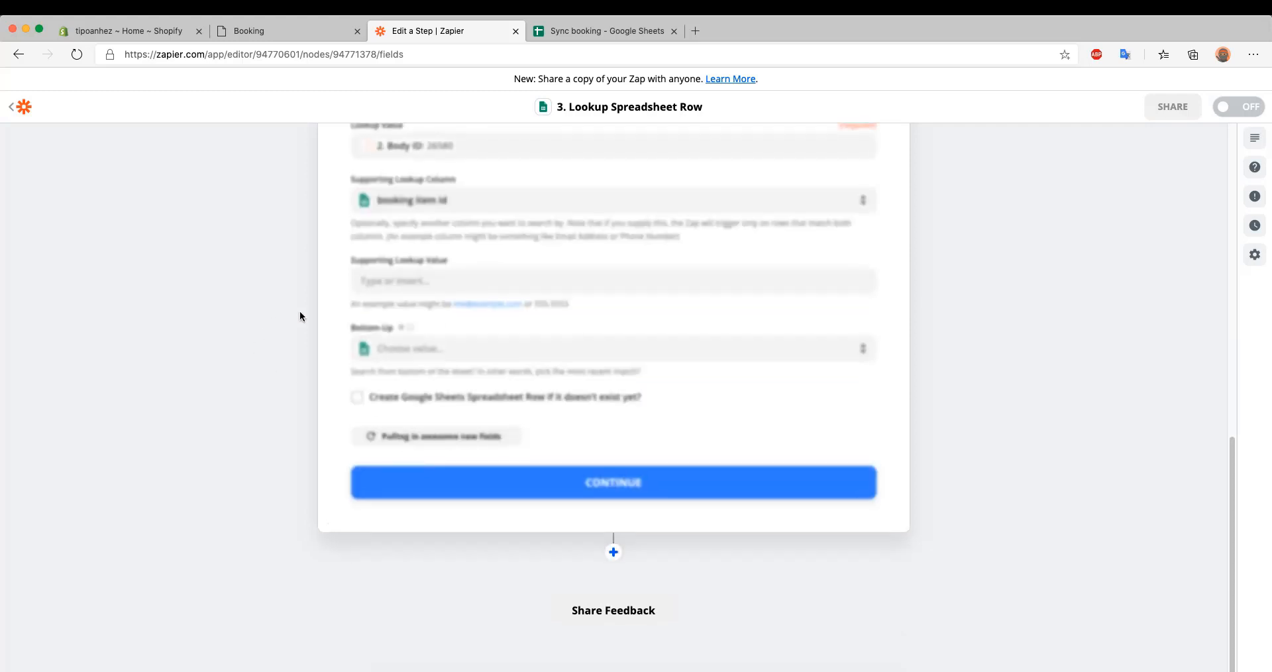
Set the Supporting Lookup Value to the Body Booking Item ID field from the Run Javascript step's data
scroll(299, 311, up, 1)
click(391, 302)
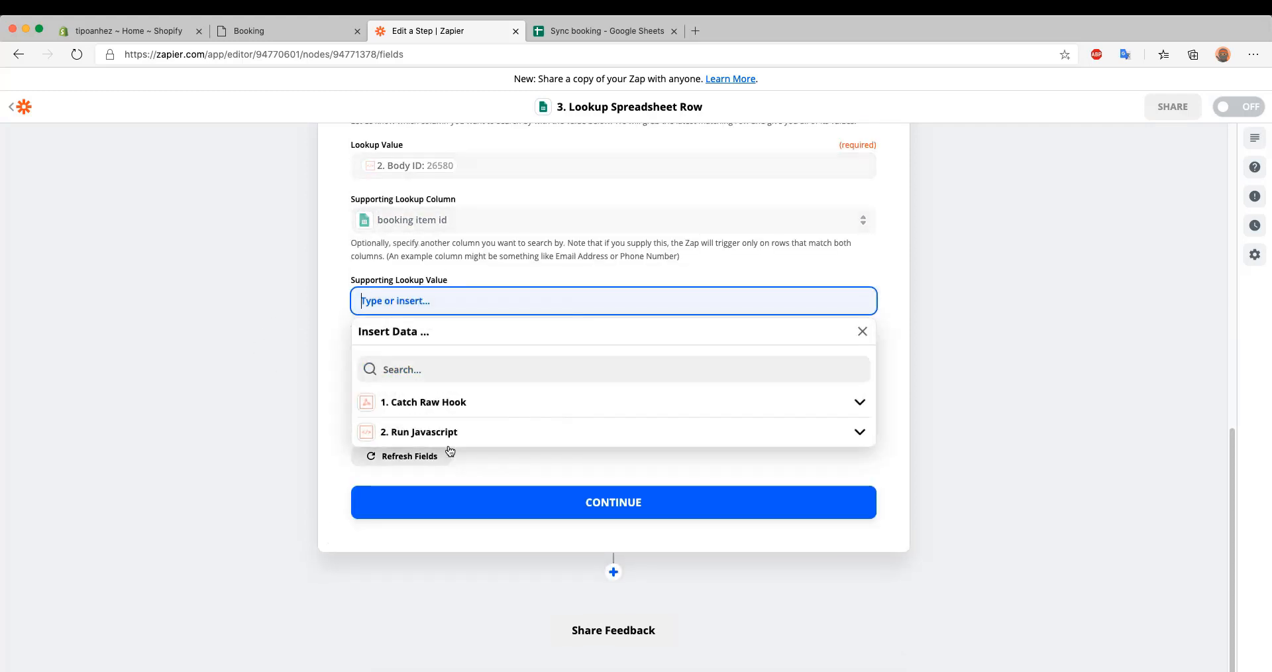
click(428, 434)
click(412, 532)
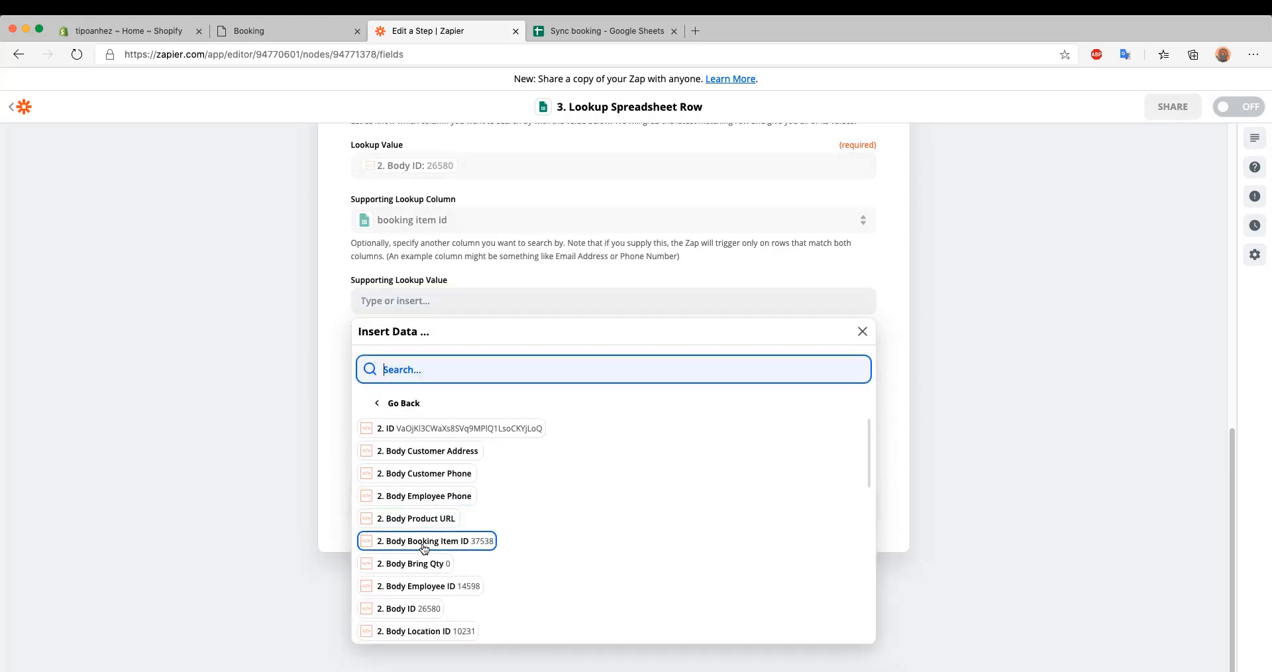
click(478, 548)
click(272, 396)
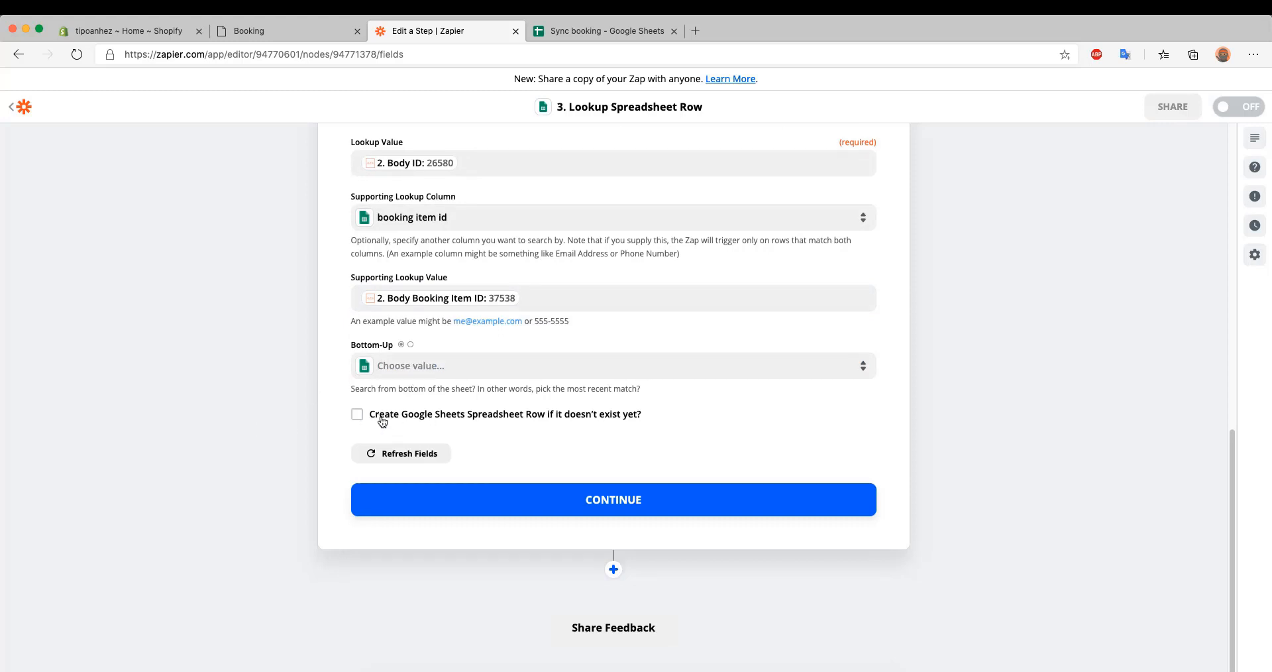
Enable creating the spreadsheet row if it doesn't exist yet and map its Id to the Run Javascript Body ID field
click(358, 417)
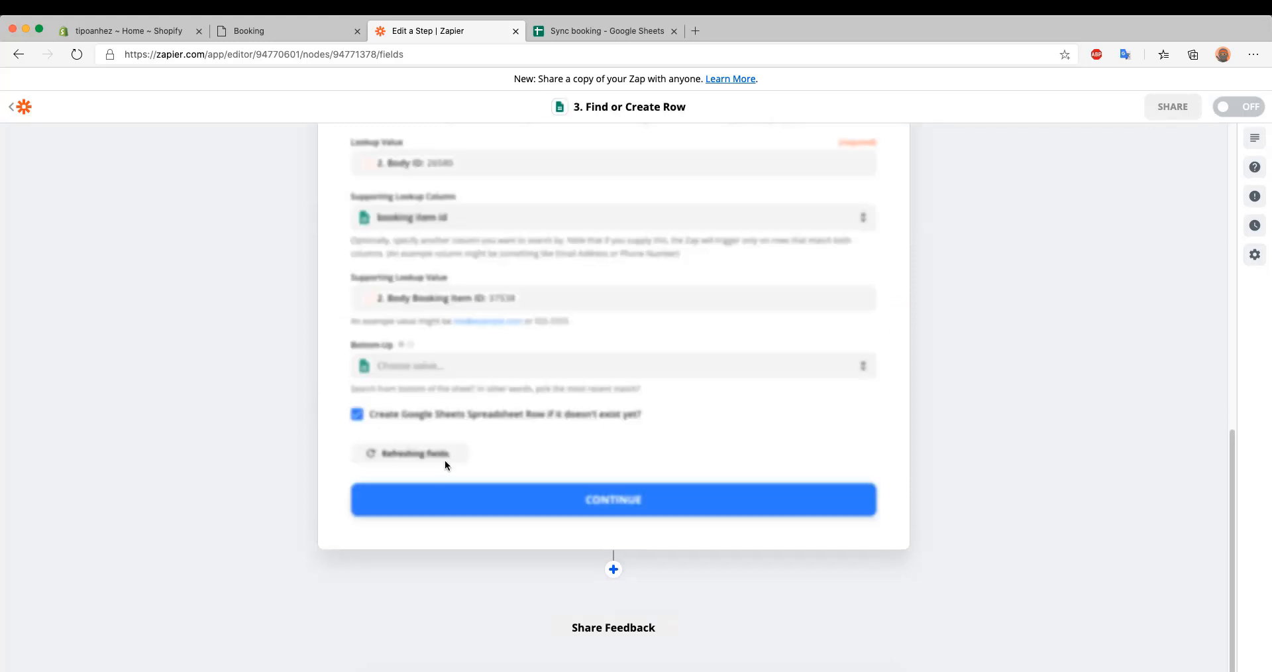
scroll(428, 475, down, 1)
scroll(428, 475, down, 5)
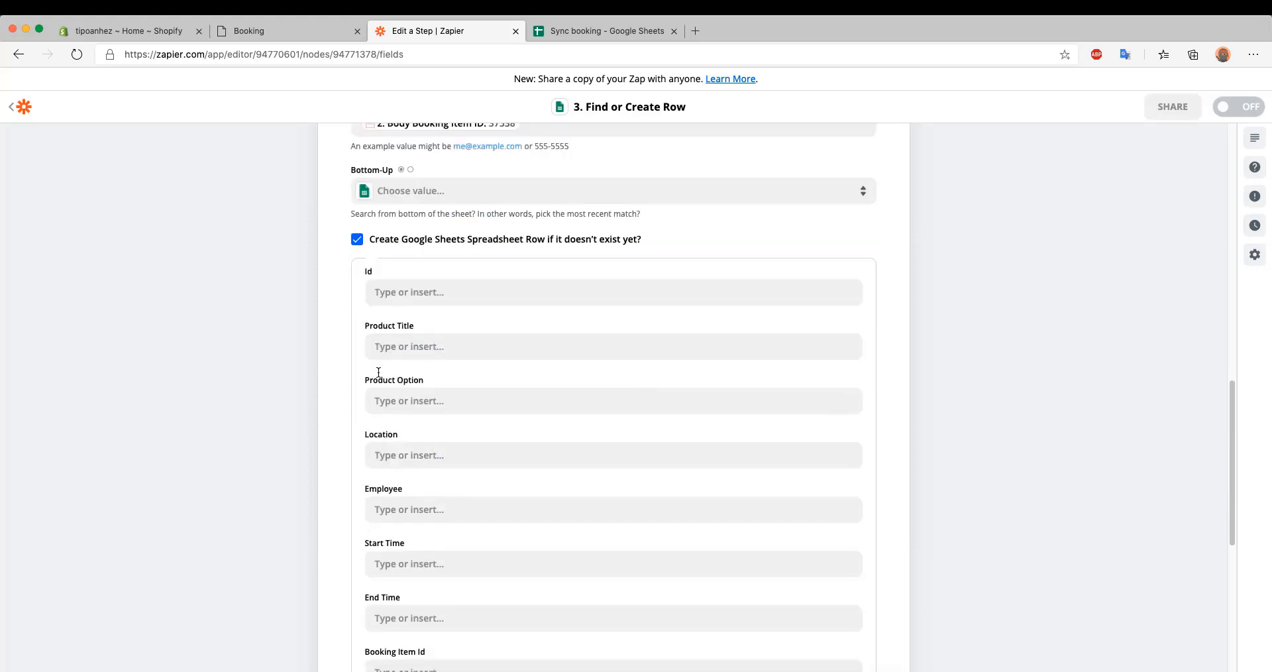
click(437, 299)
click(425, 360)
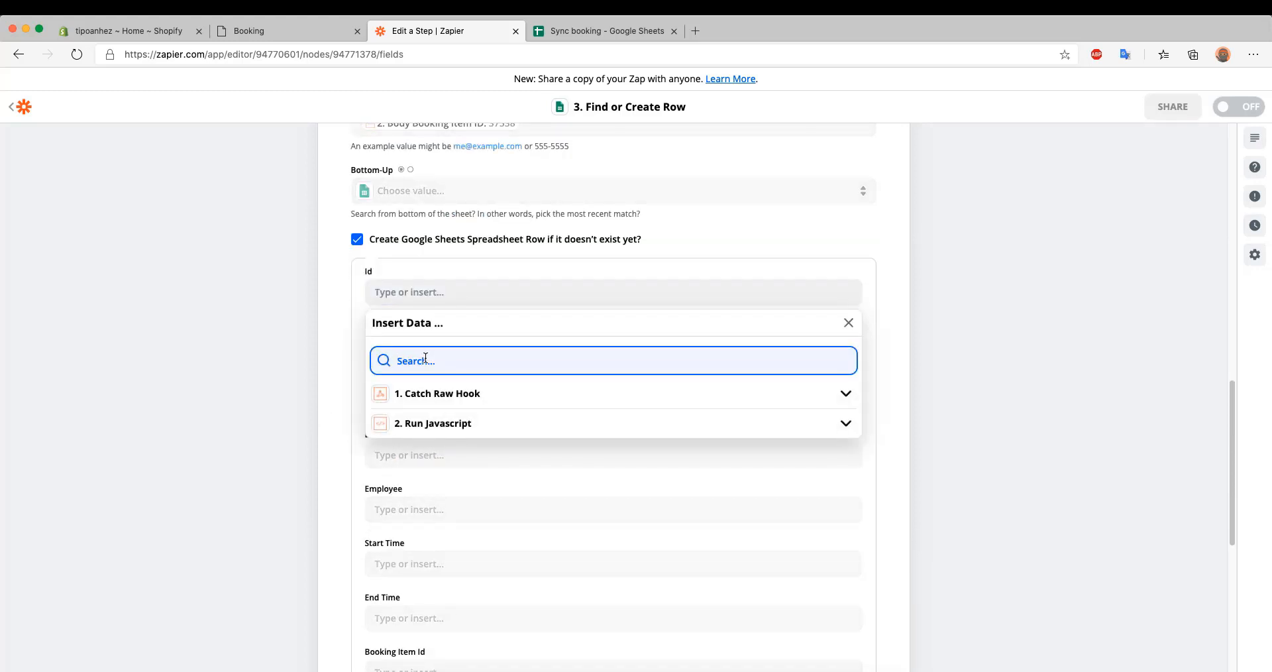
text(id)
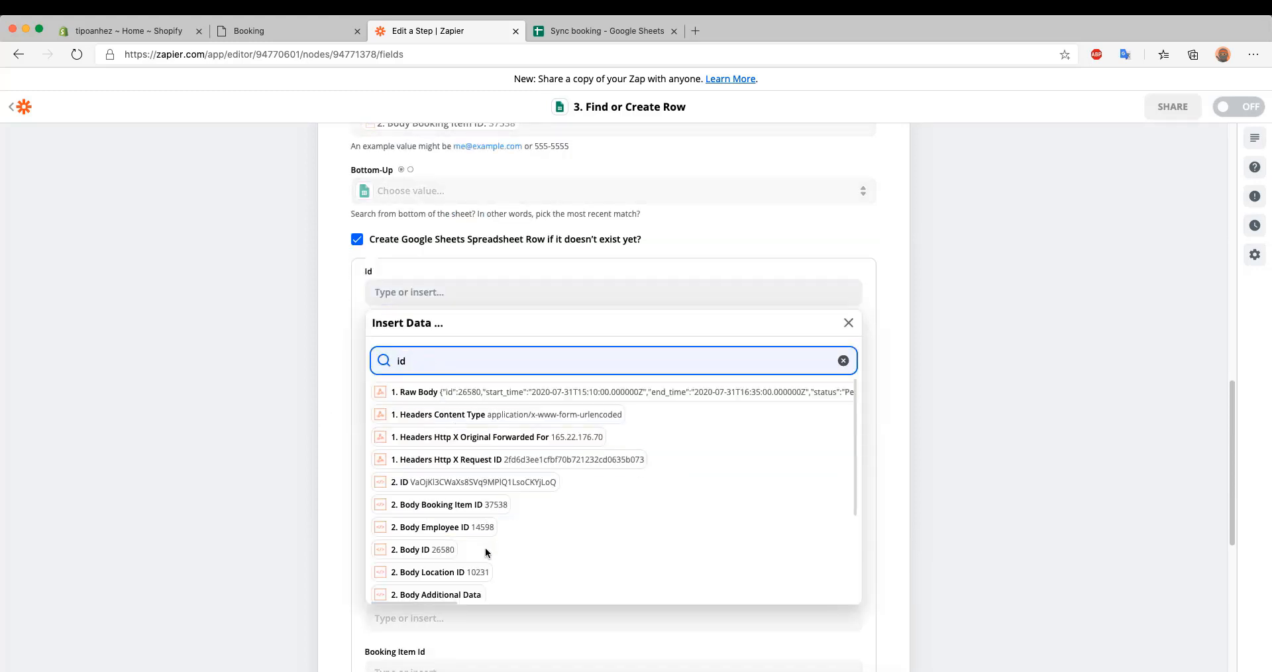
click(444, 555)
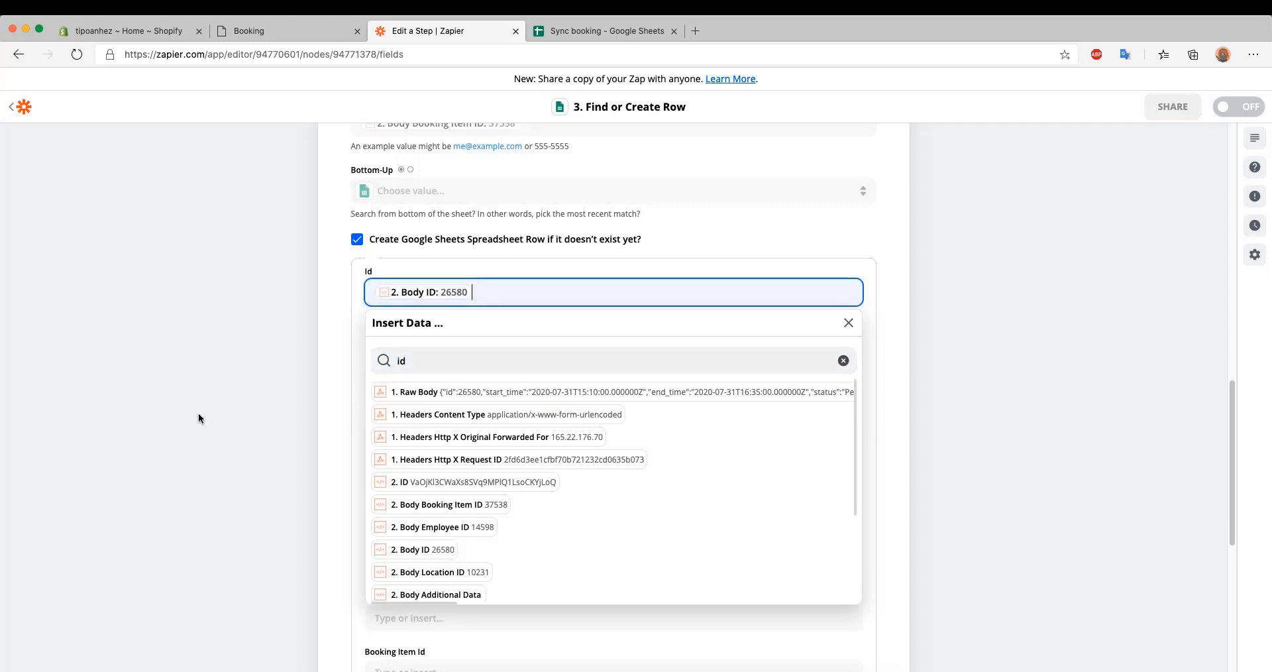
click(199, 417)
Map the new row's Product Title to Body Product Title and its Product Option to Body Product Option
click(408, 347)
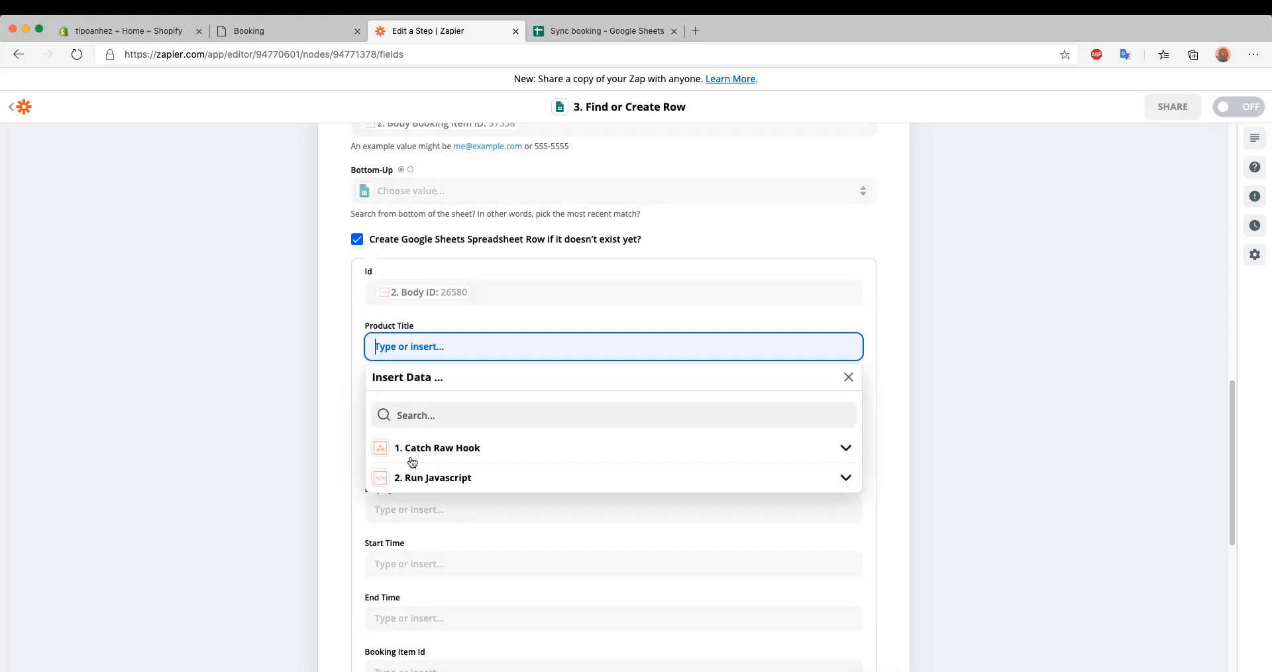
click(427, 410)
text(title)
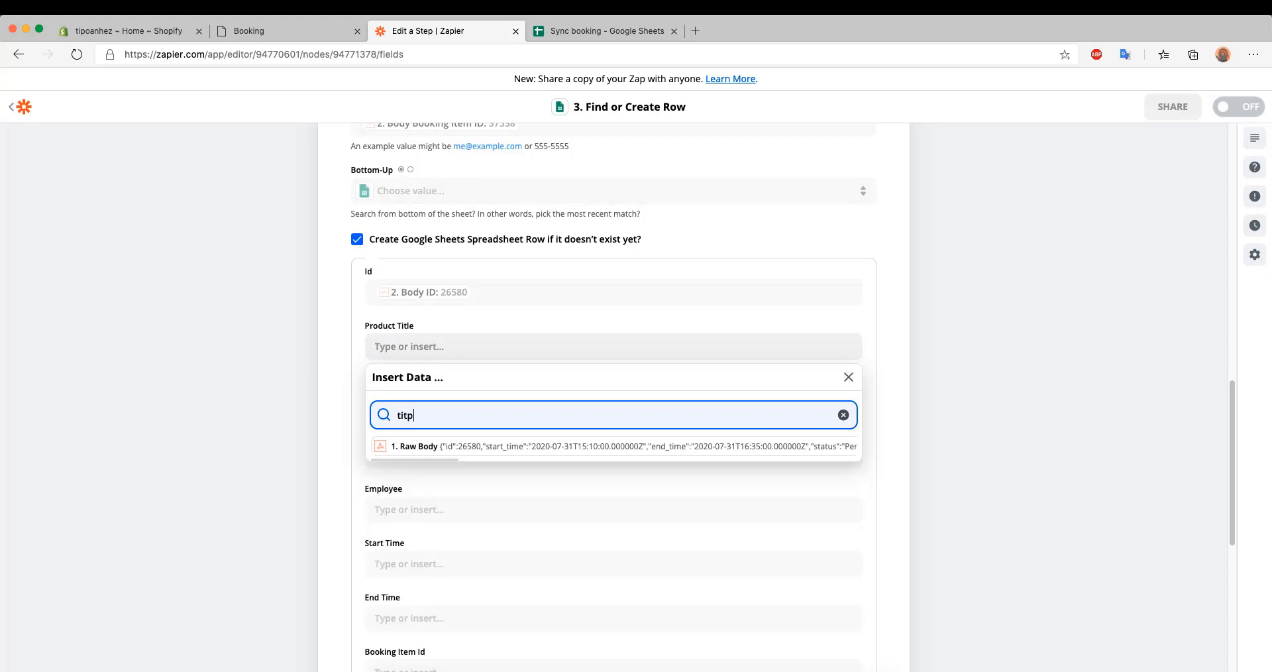
click(466, 468)
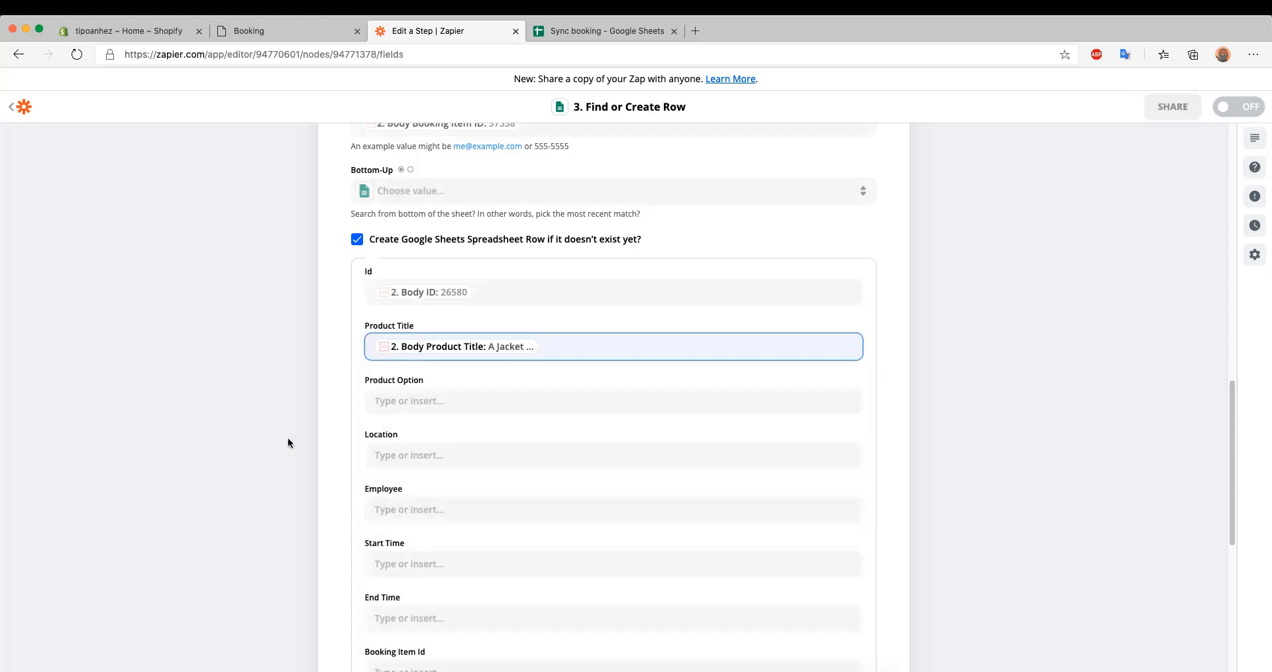
click(423, 403)
click(437, 463)
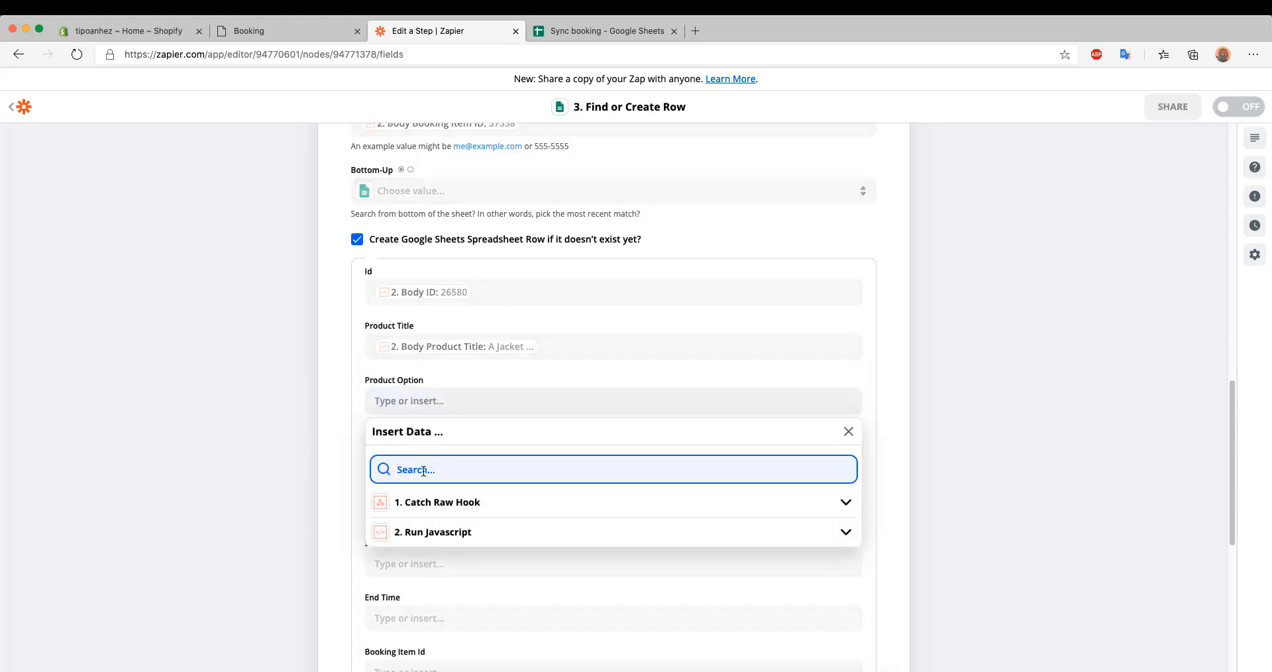
text(option)
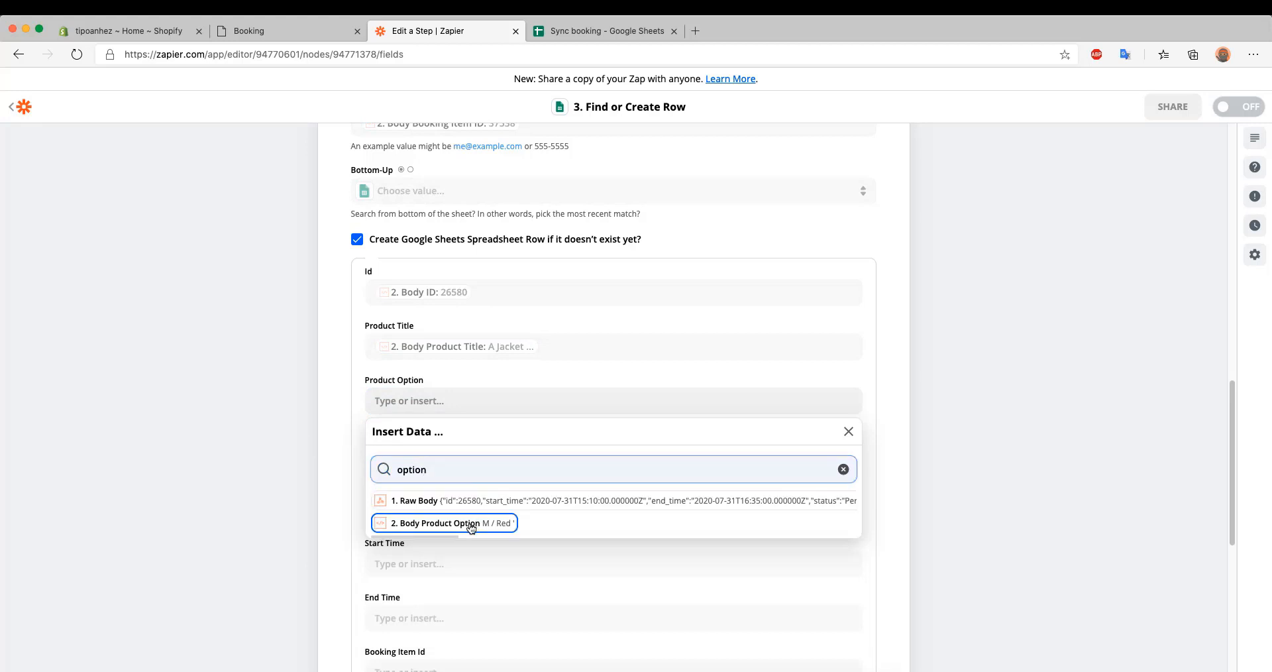
click(440, 523)
Map the new row's Location to Body Location Name and Body Location Address, separated by a hyphen
scroll(343, 456, down, 1)
click(402, 408)
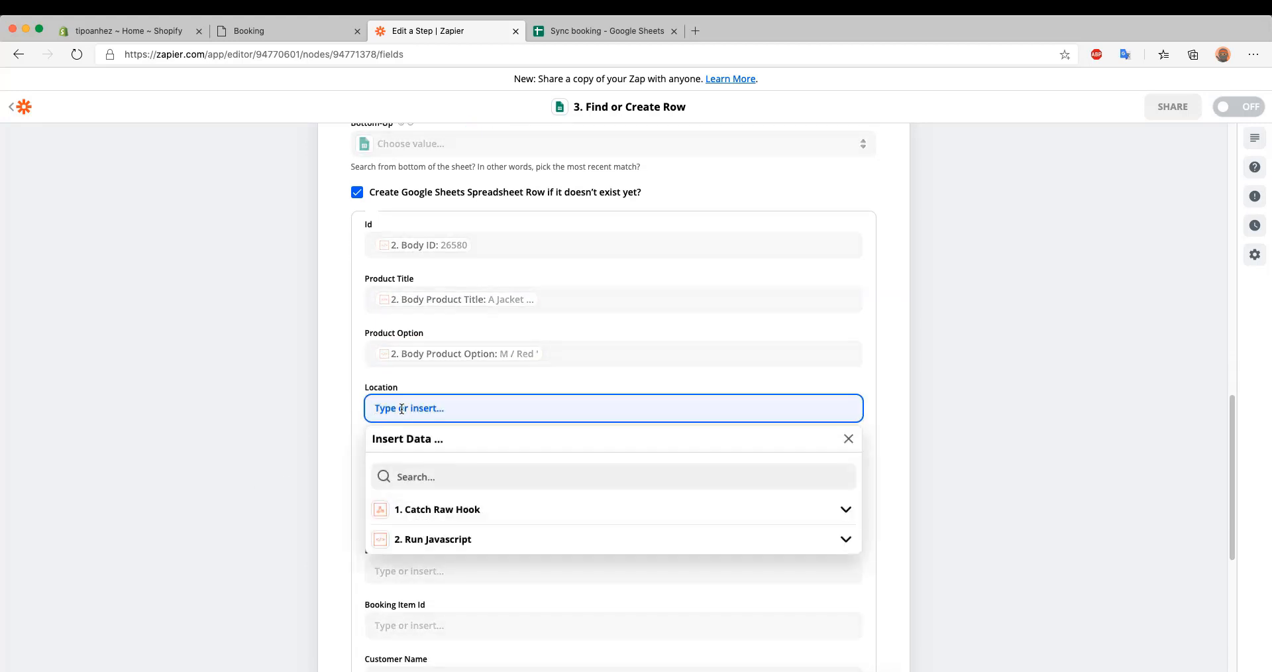
click(420, 480)
text(location)
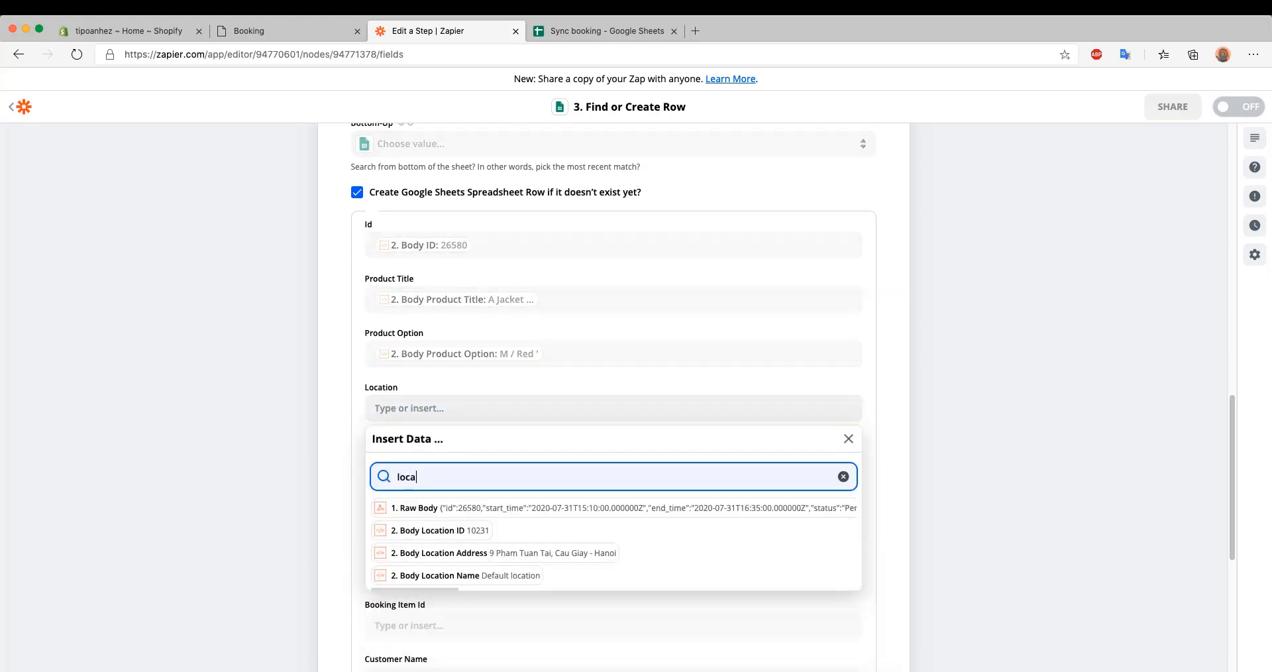
click(454, 574)
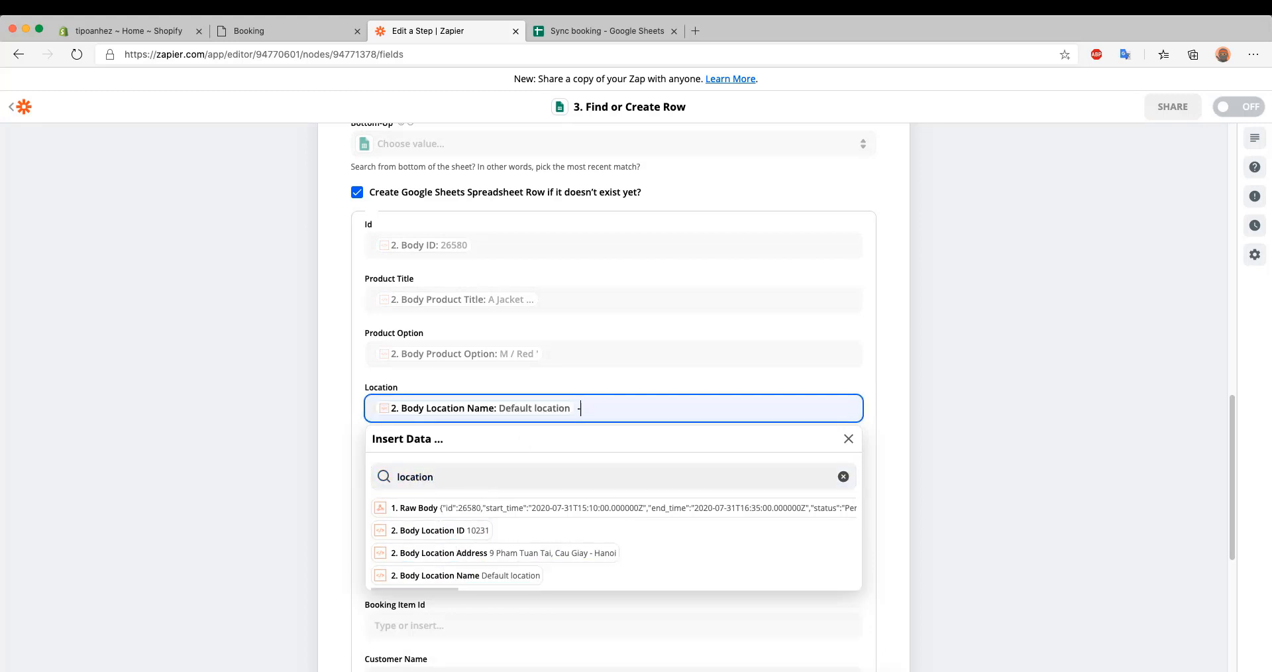
click(576, 557)
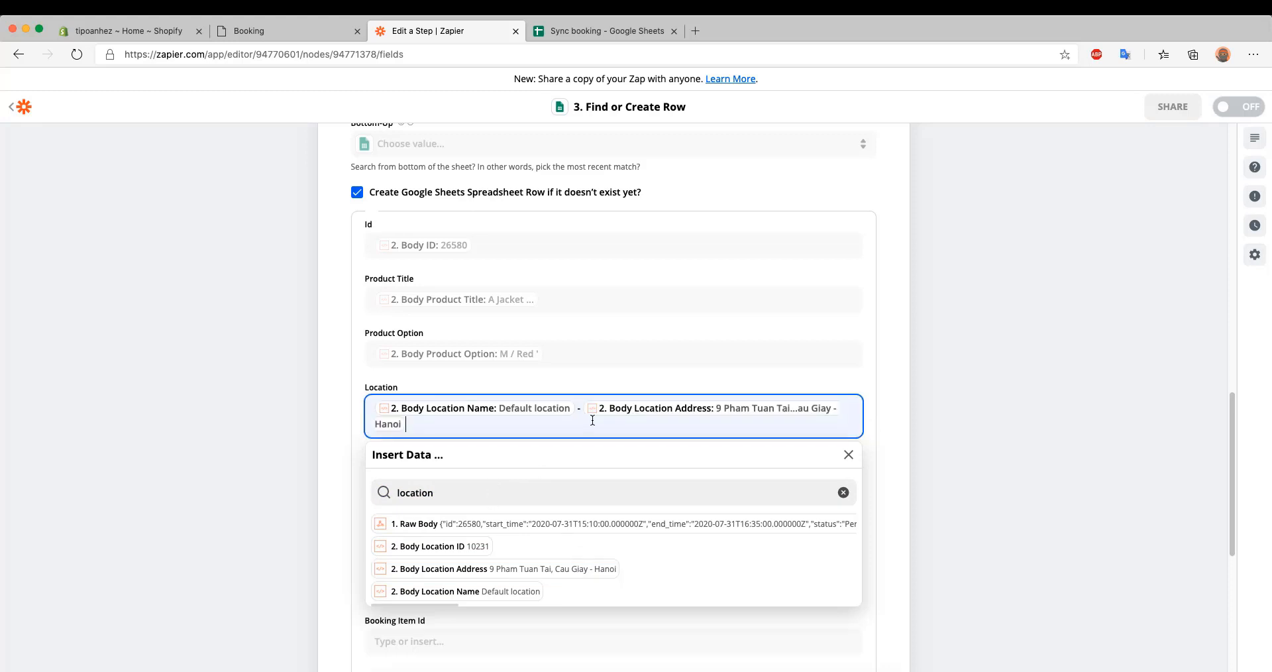
Map the new row's Employee to Body Employee First Name and Last Name, followed by a hyphen and Body Employee Email
click(391, 479)
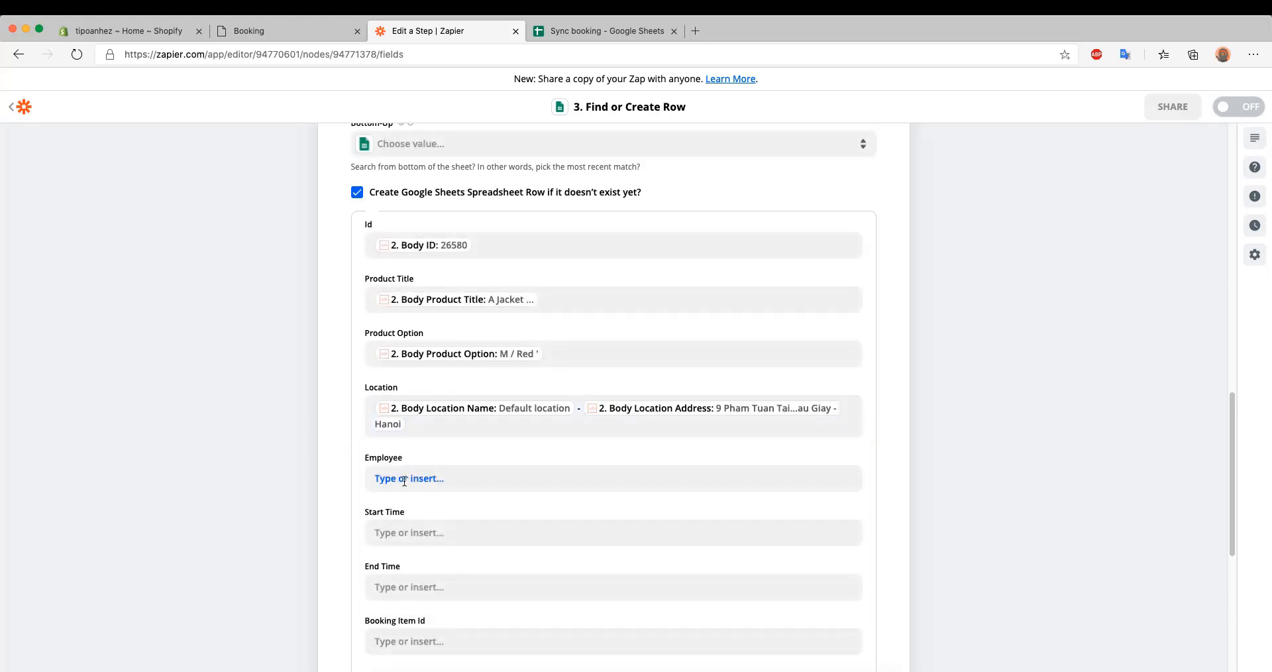
click(431, 539)
text(emp)
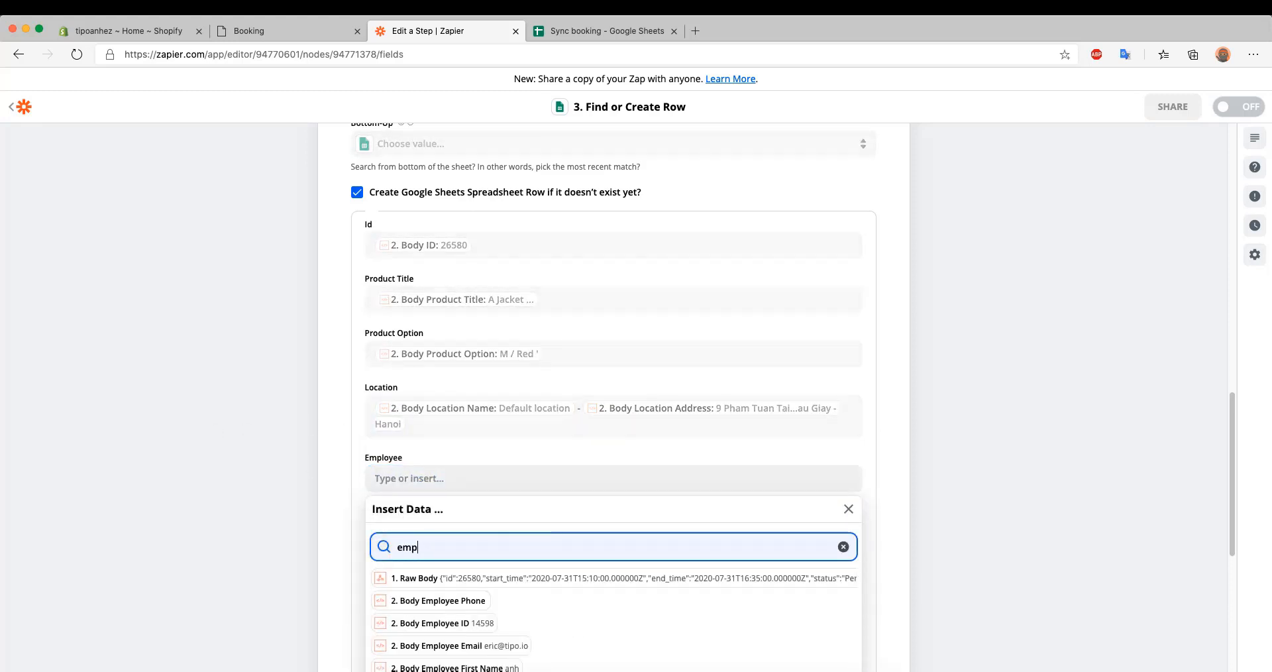
text(loyee)
scroll(366, 559, down, 3)
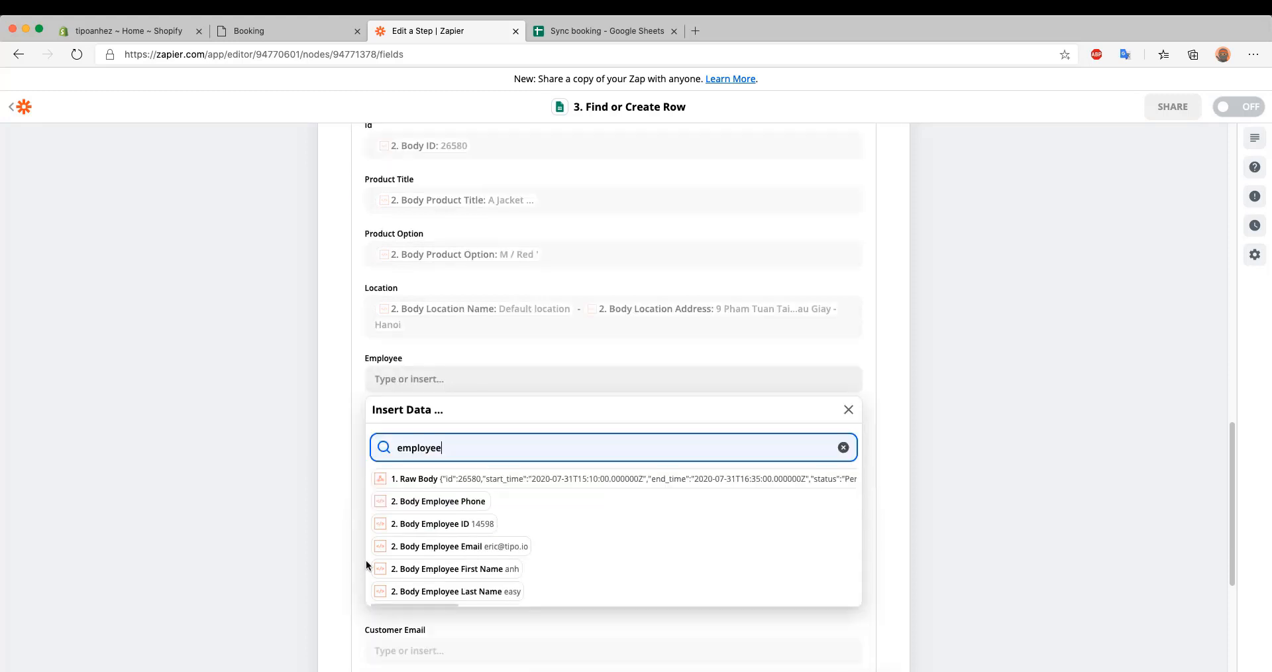
click(449, 576)
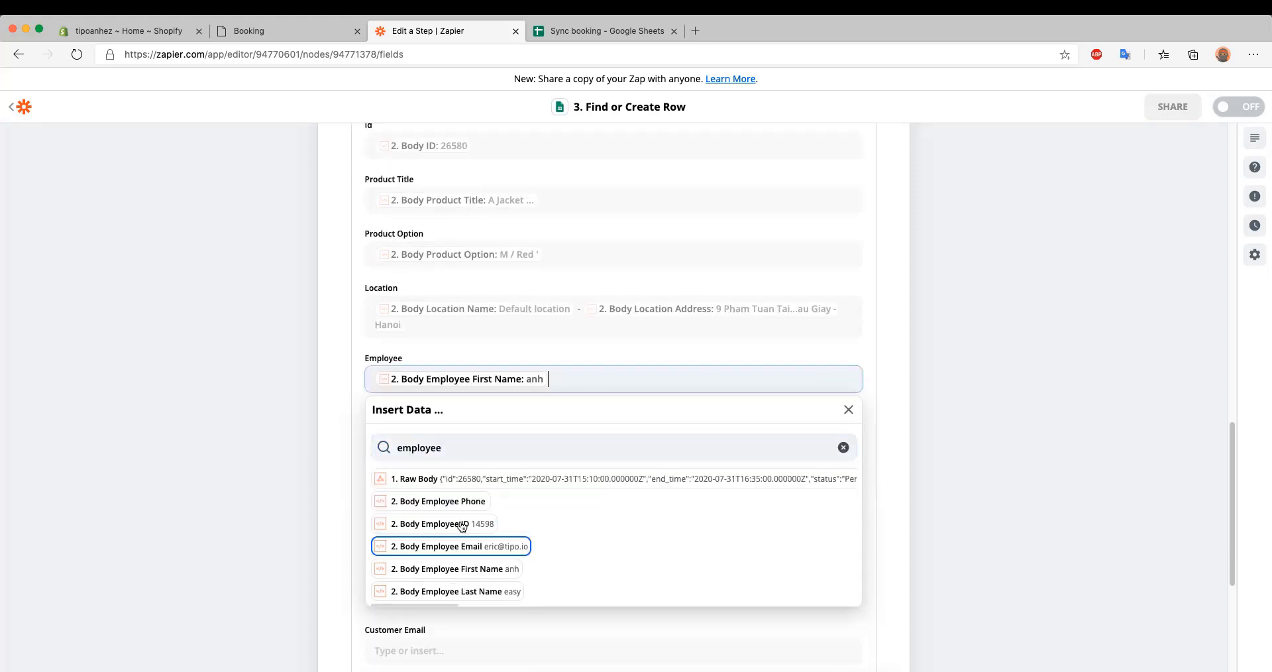
click(474, 592)
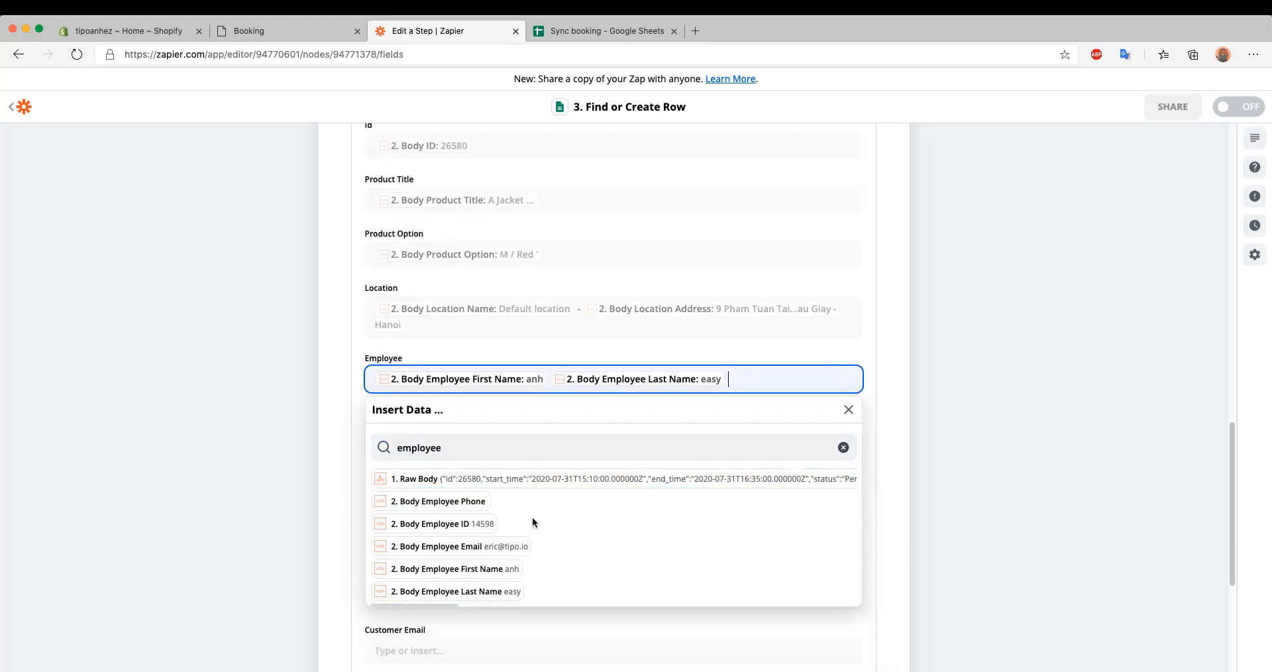
click(503, 545)
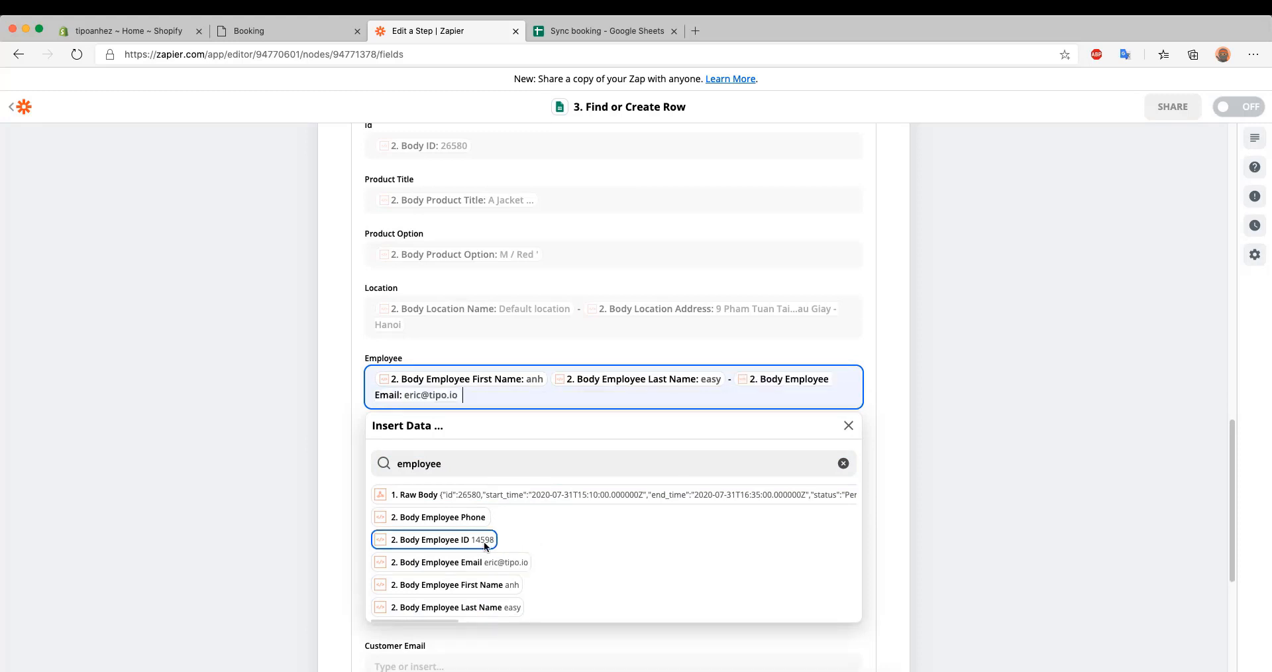
click(179, 474)
Search the available data for start to fill the new row's Start Time field
scroll(418, 385, down, 3)
click(411, 344)
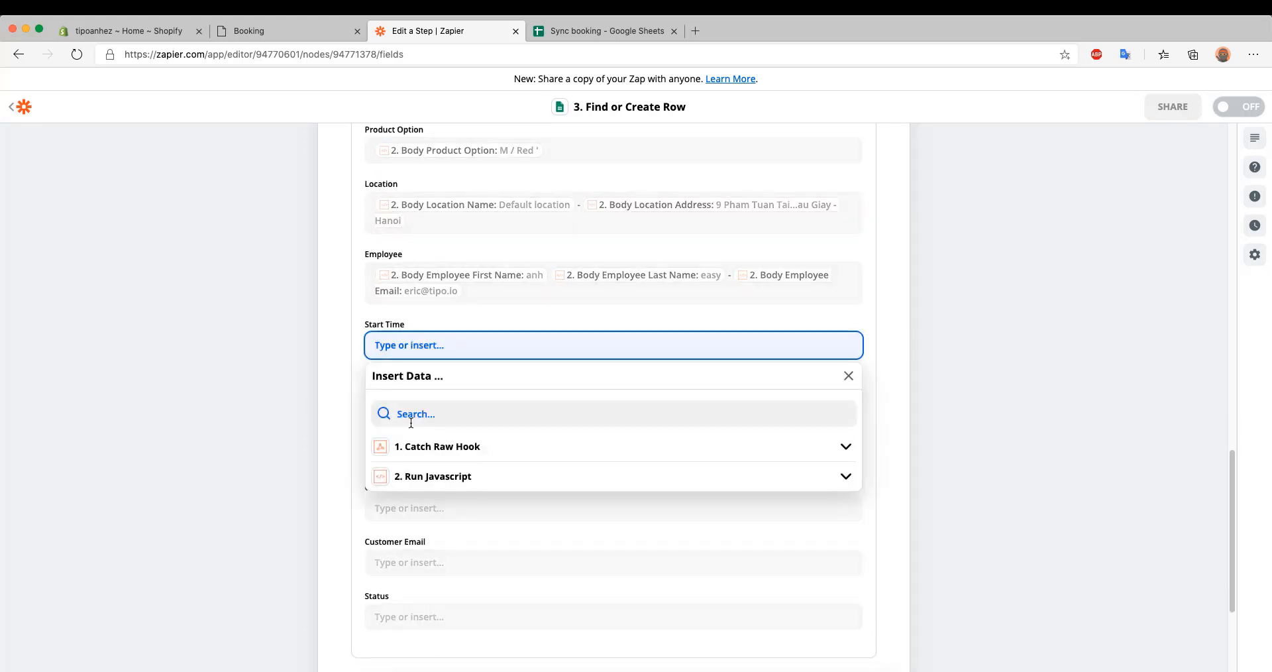
click(413, 416)
text(start)
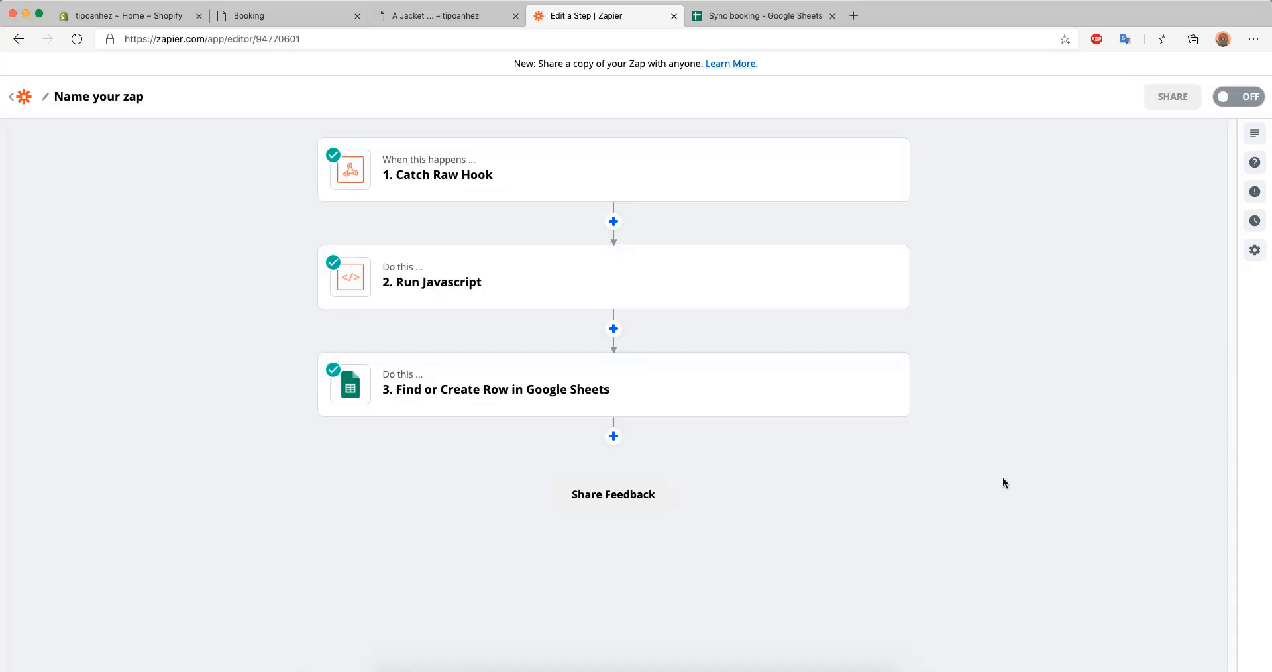
Add a fourth step to the zap using Google Sheets with the Update Spreadsheet Row event
click(614, 435)
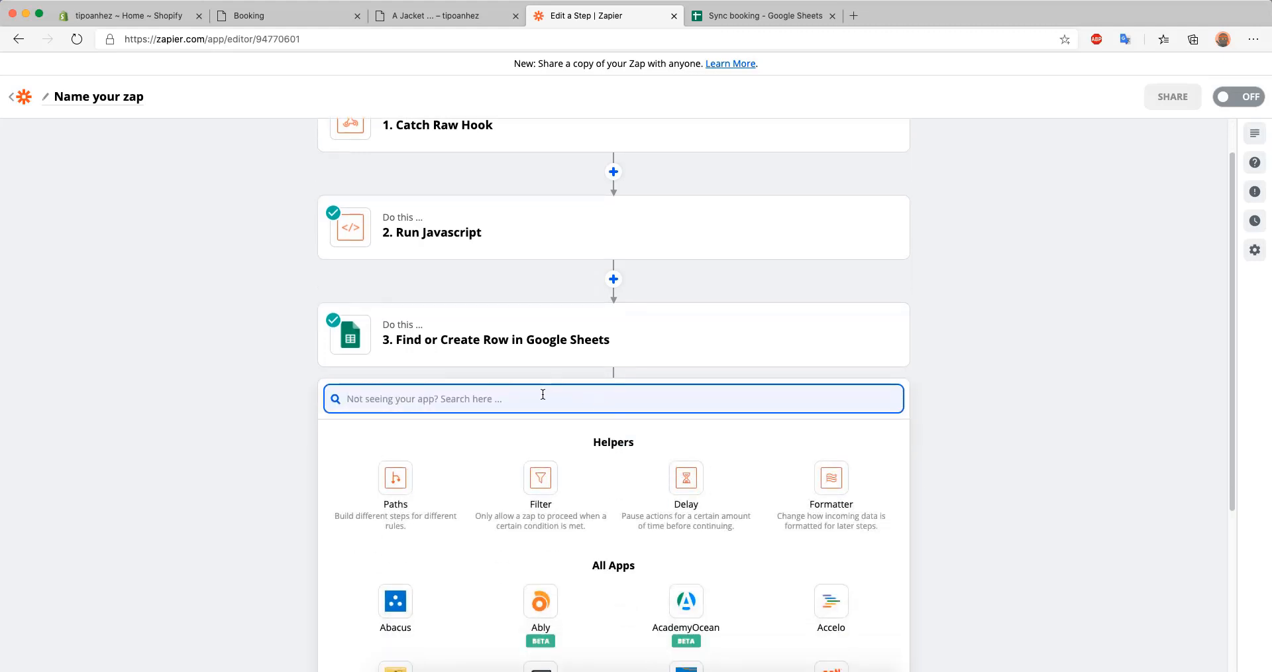
text(sh)
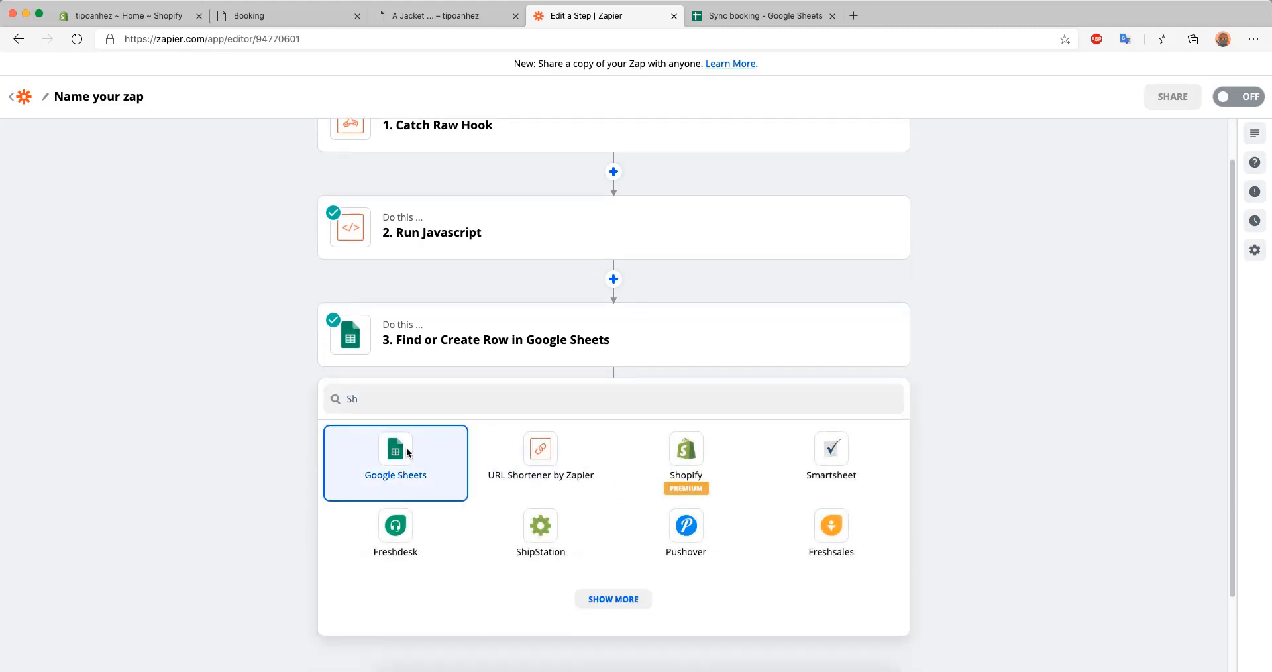
click(406, 451)
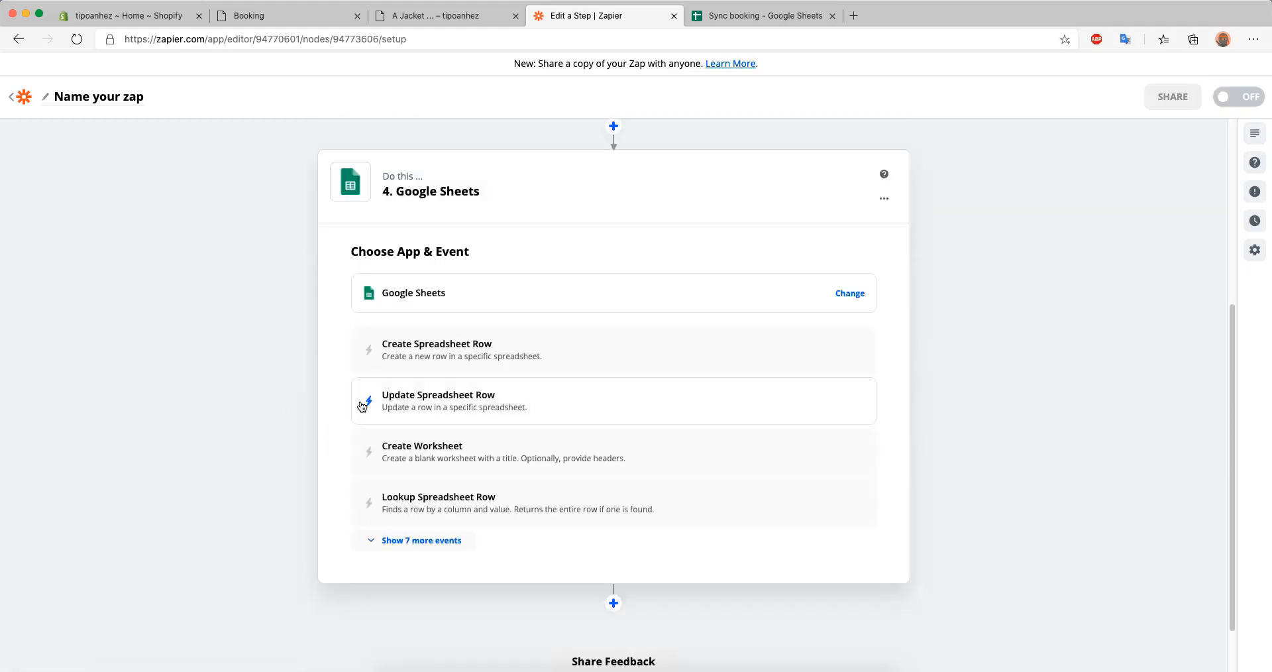
click(601, 416)
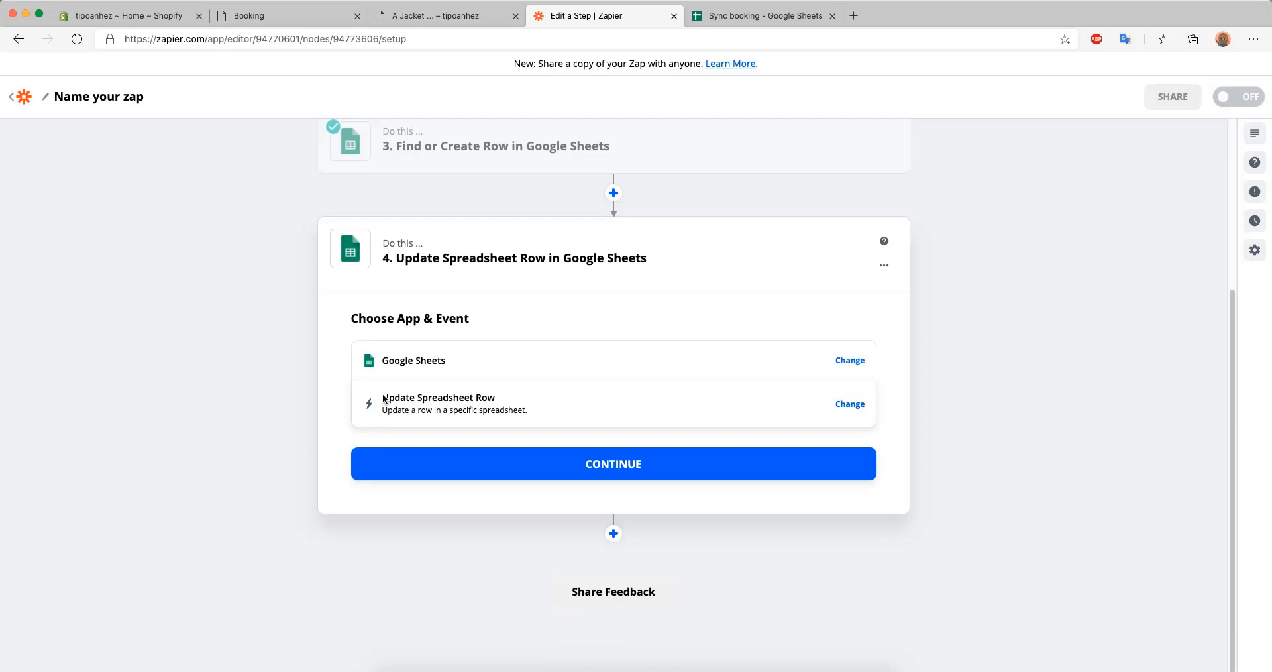
click(511, 463)
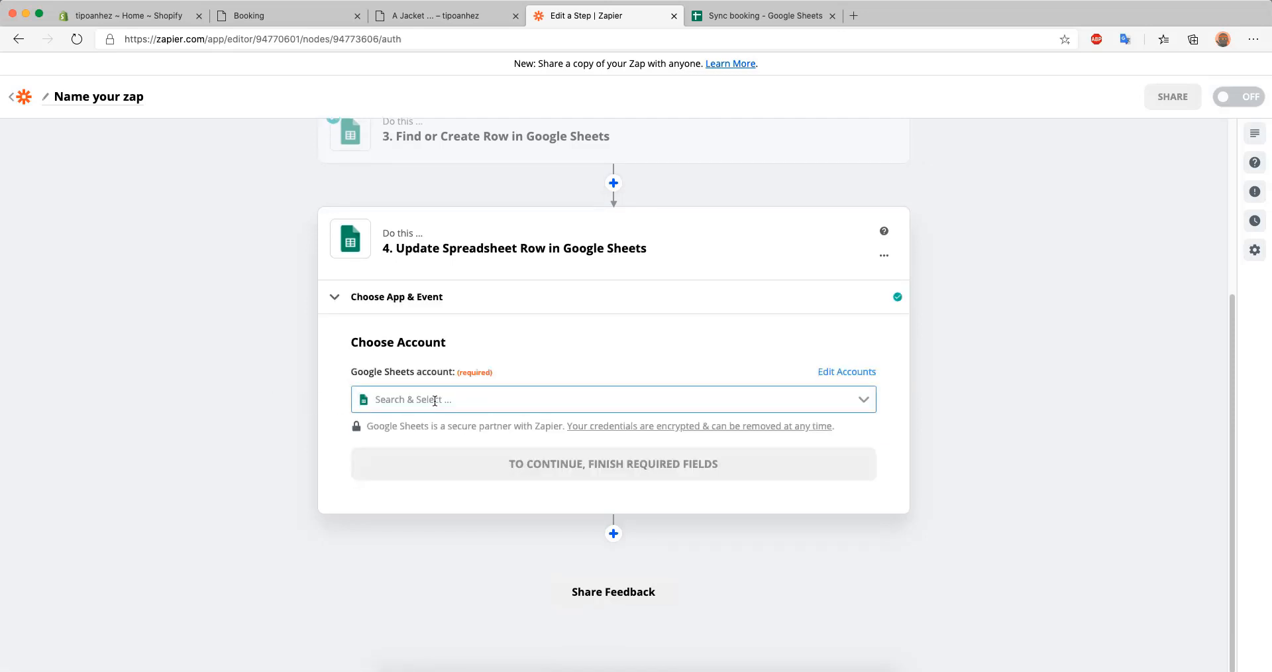
Choose the connected Google Sheets account for the update step and continue to its row settings
click(424, 399)
click(523, 429)
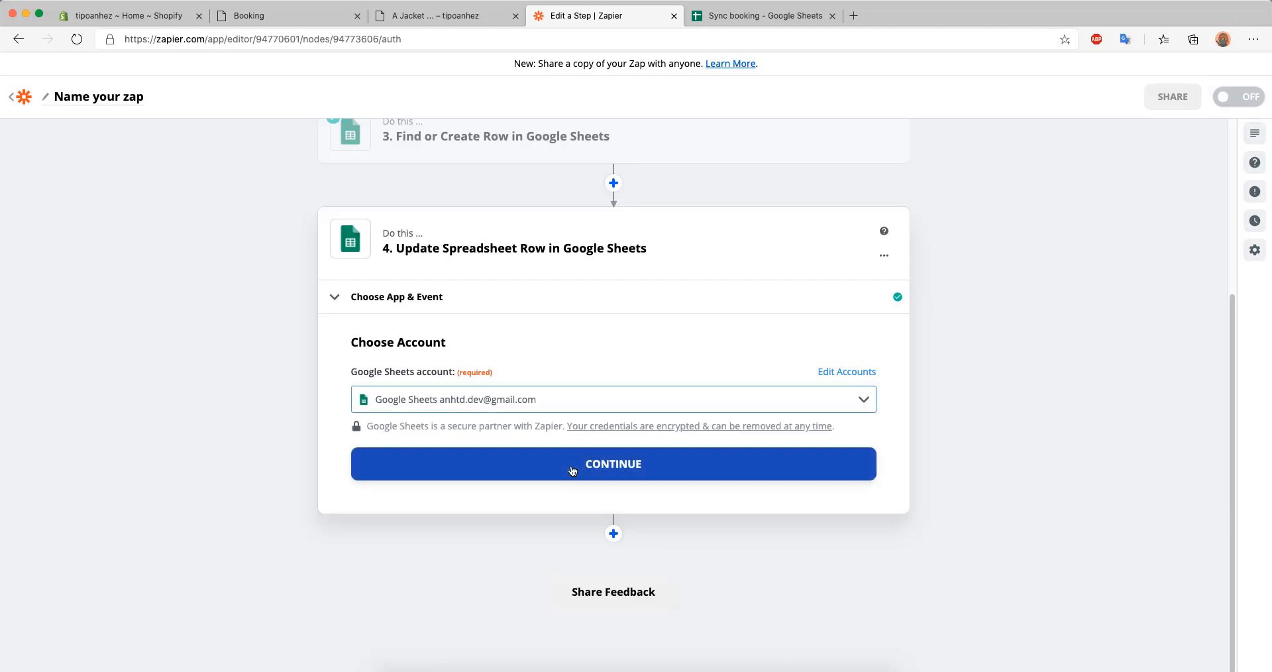
click(372, 471)
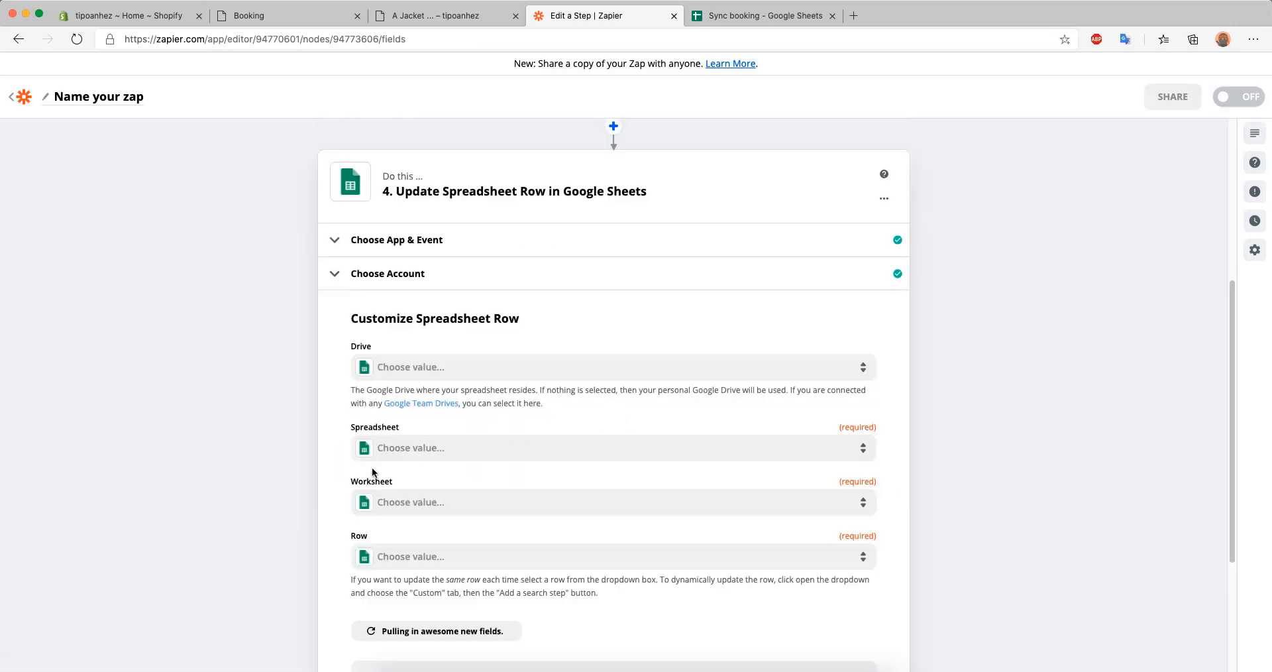
Target Sheet1 of the Sync booking spreadsheet in My Google Drive for the row update
scroll(308, 451, down, 3)
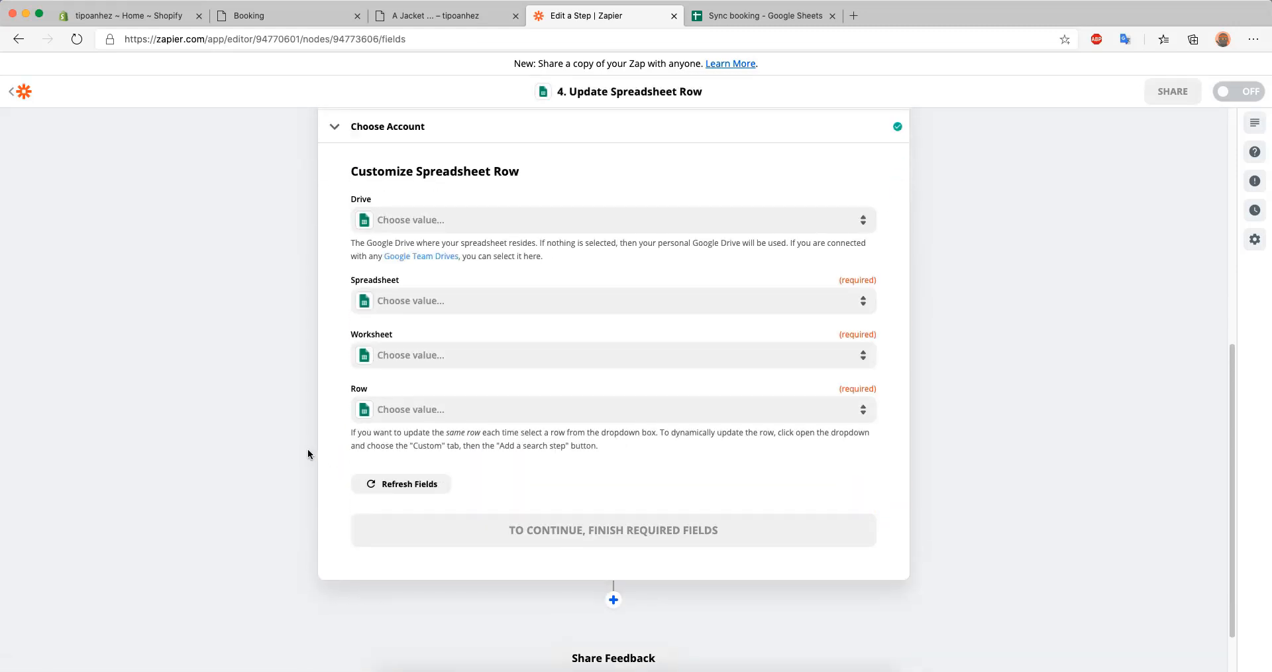
click(424, 223)
click(417, 331)
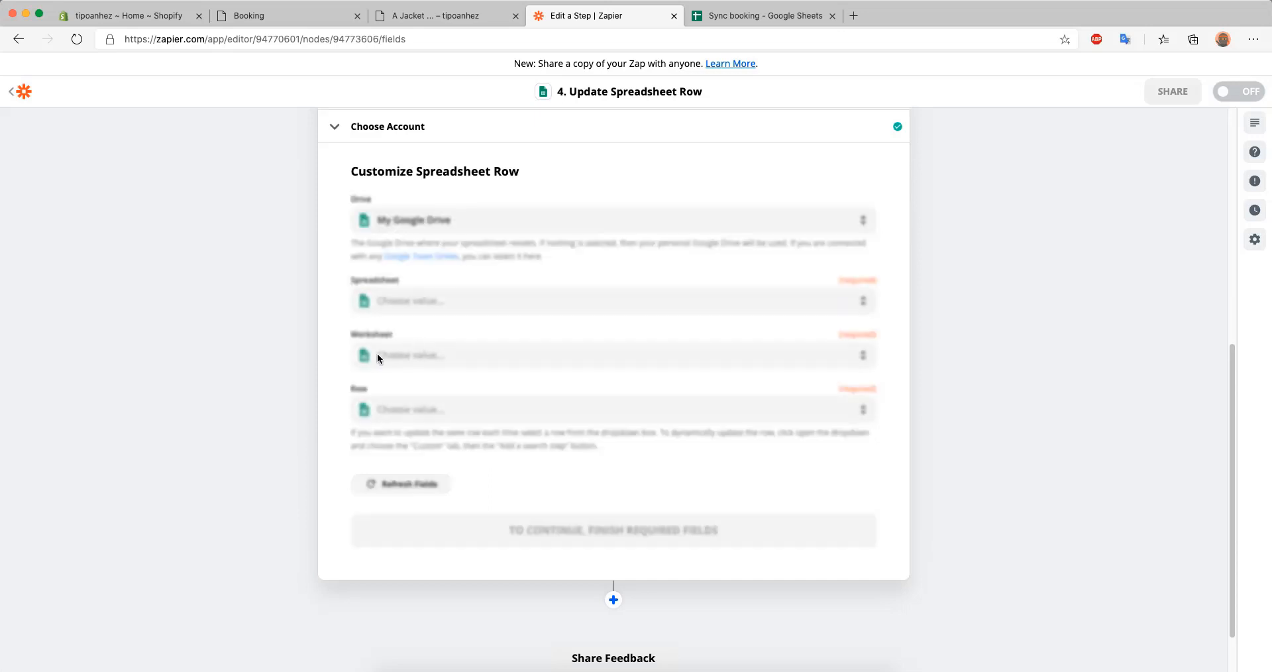
click(440, 309)
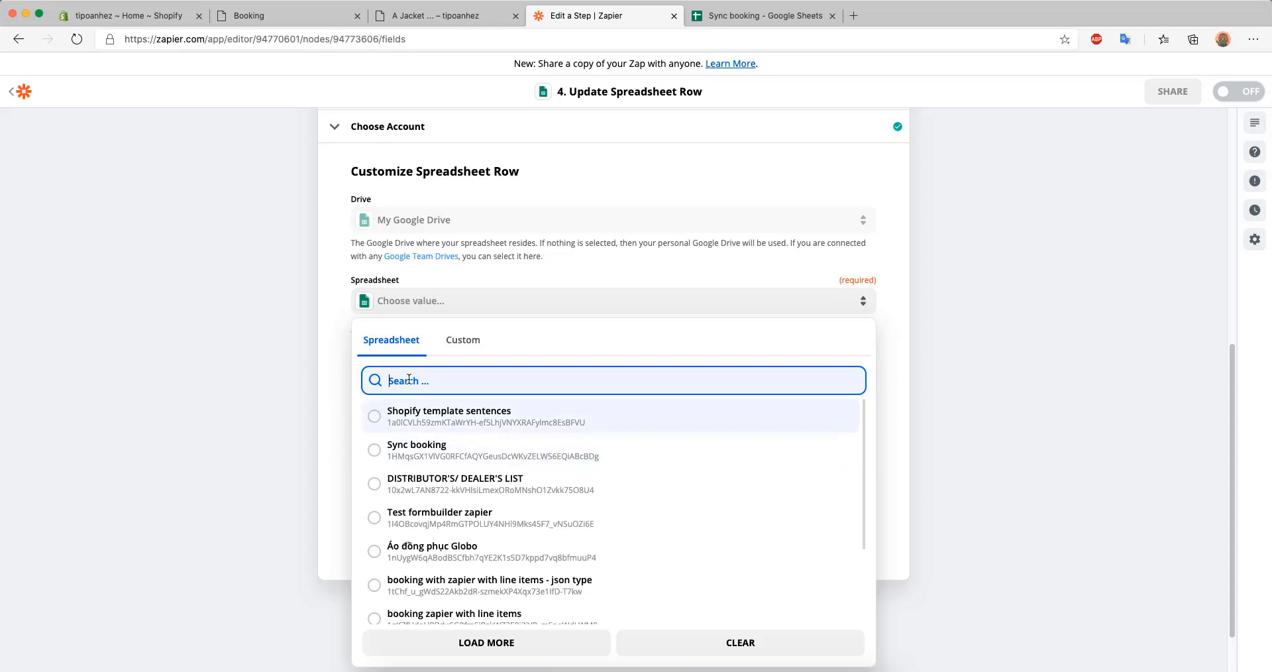
click(427, 448)
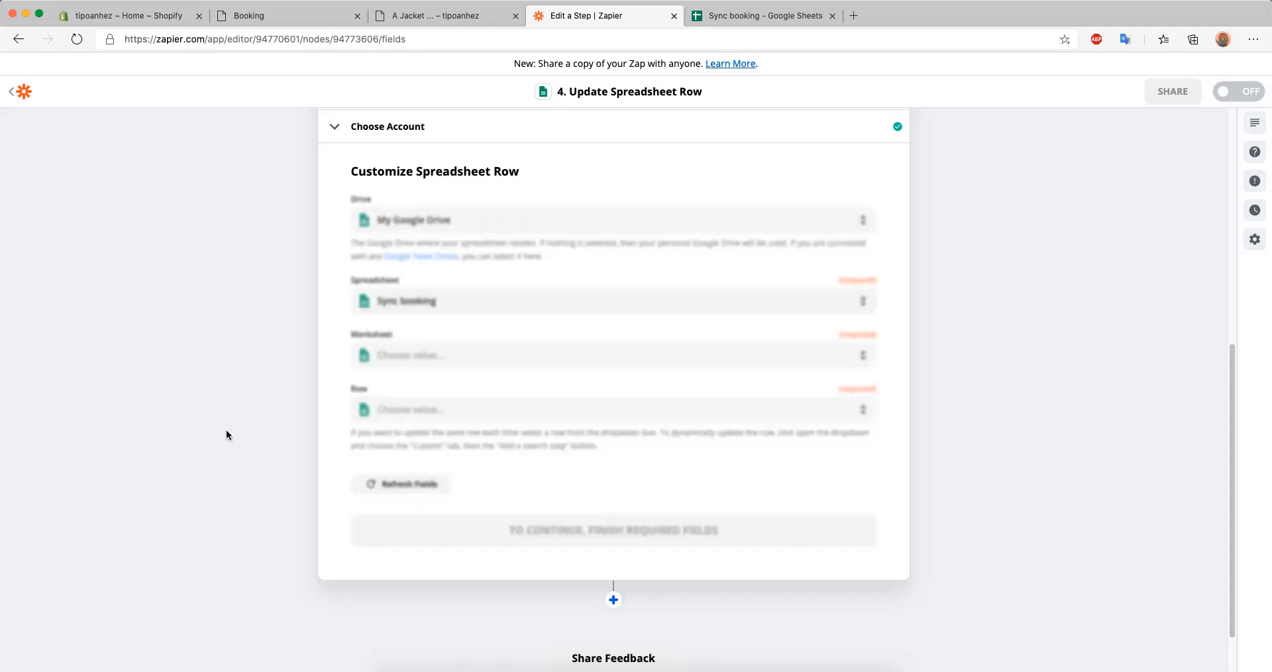
click(424, 356)
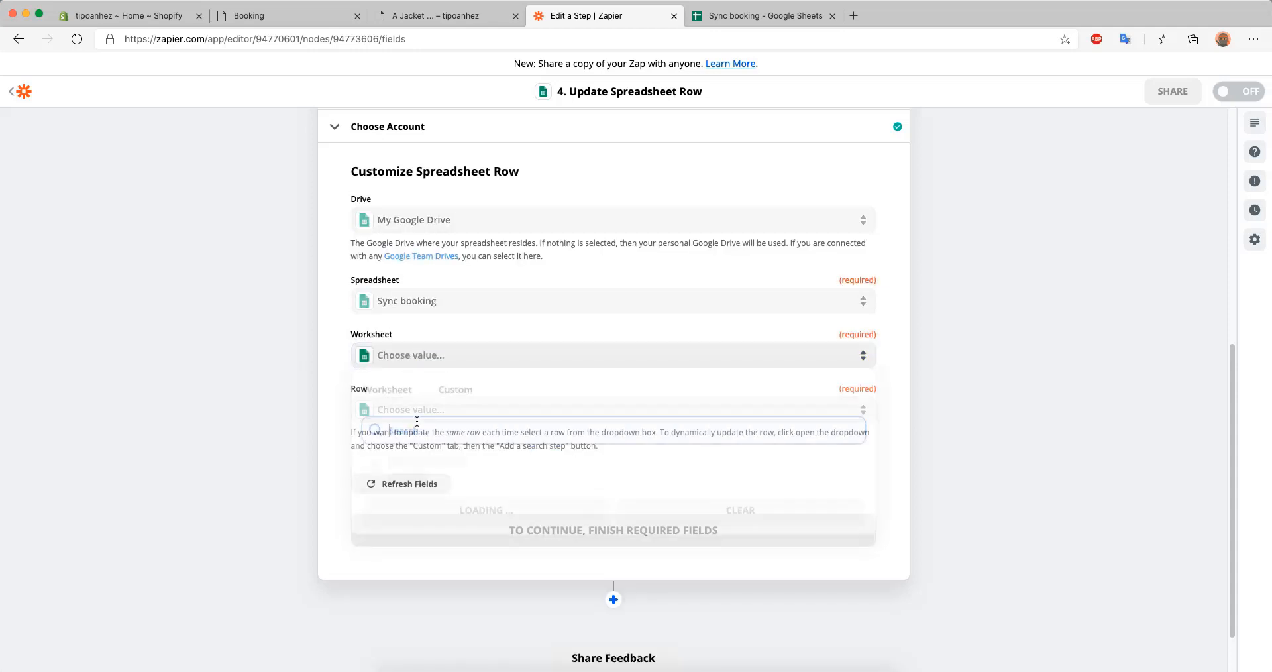
click(412, 472)
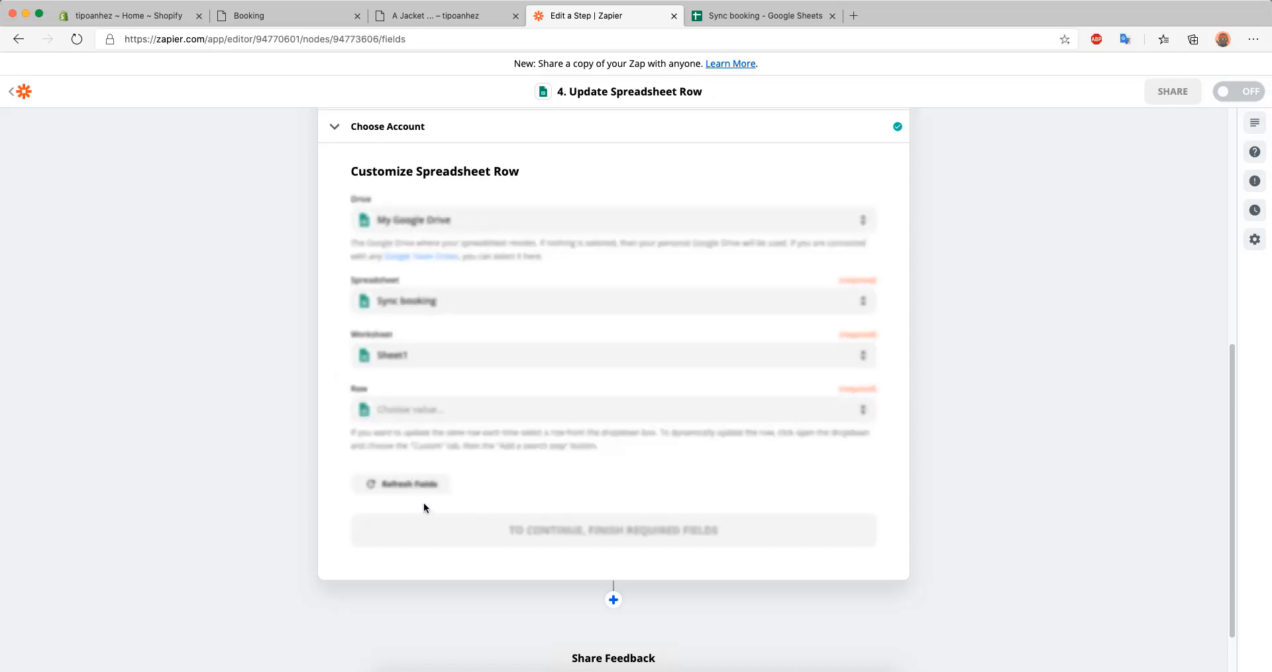
Set the row to update to a custom value, the Row output of step 3, Find or Create Row in Google Sheets
scroll(237, 457, down, 1)
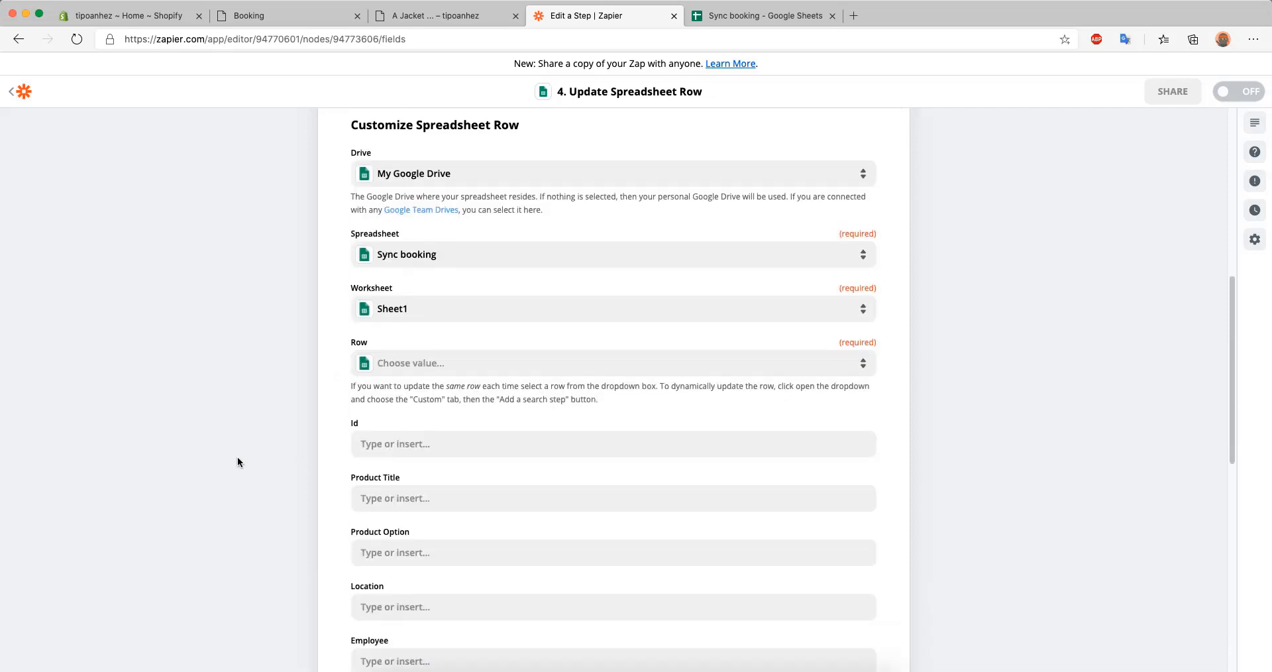
click(414, 341)
scroll(209, 396, down, 1)
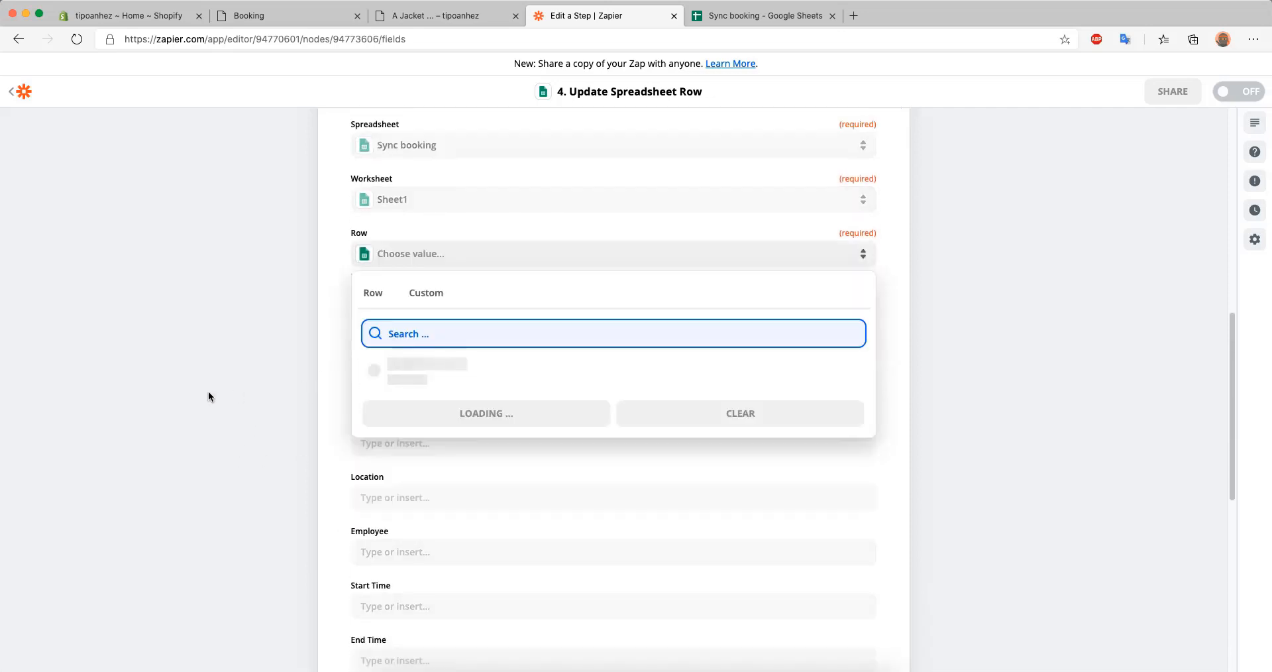
click(426, 292)
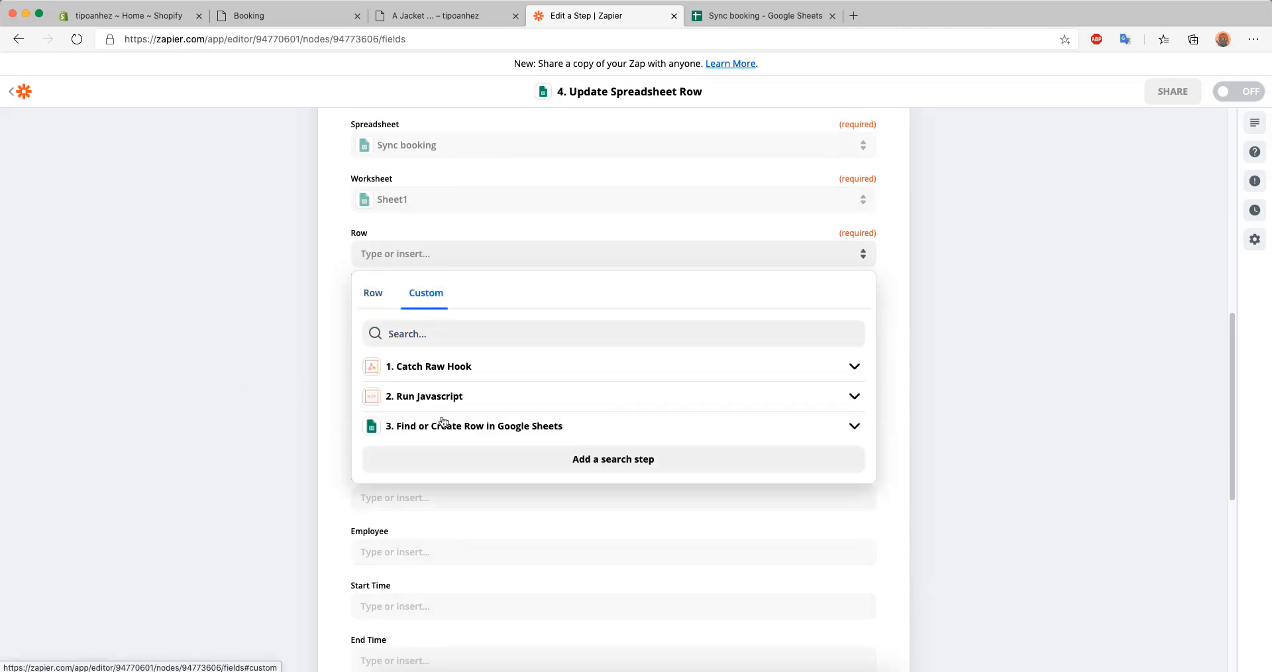
click(435, 431)
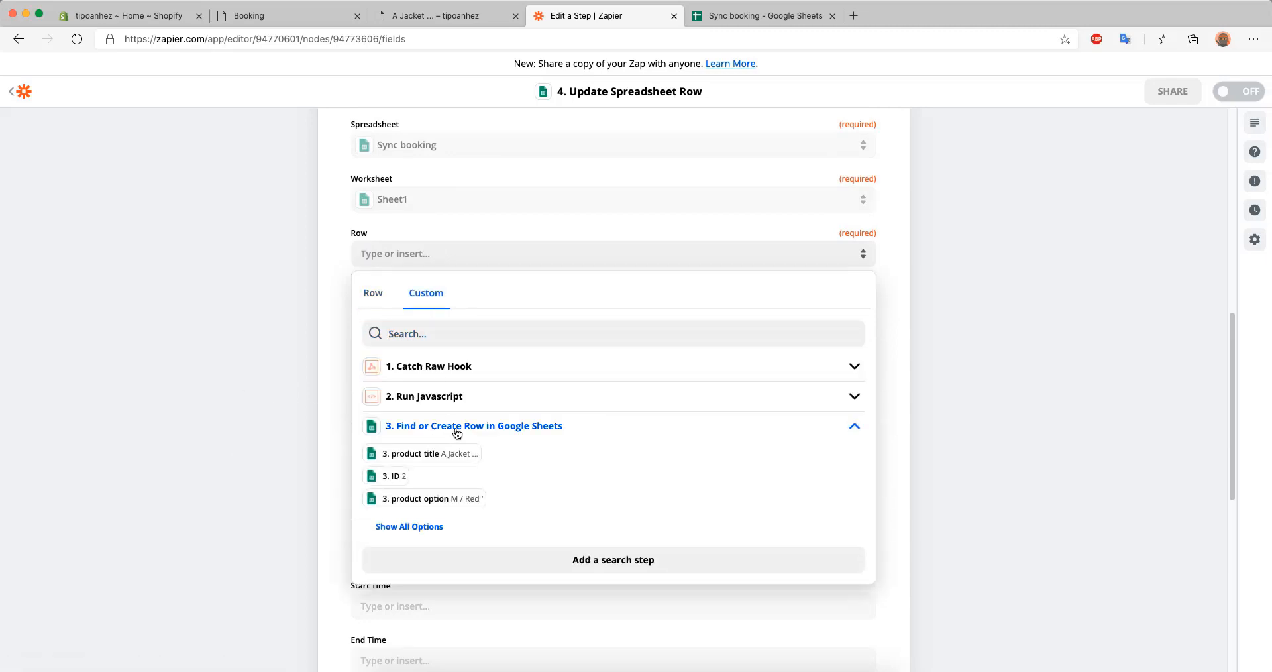
click(400, 523)
scroll(516, 467, down, 5)
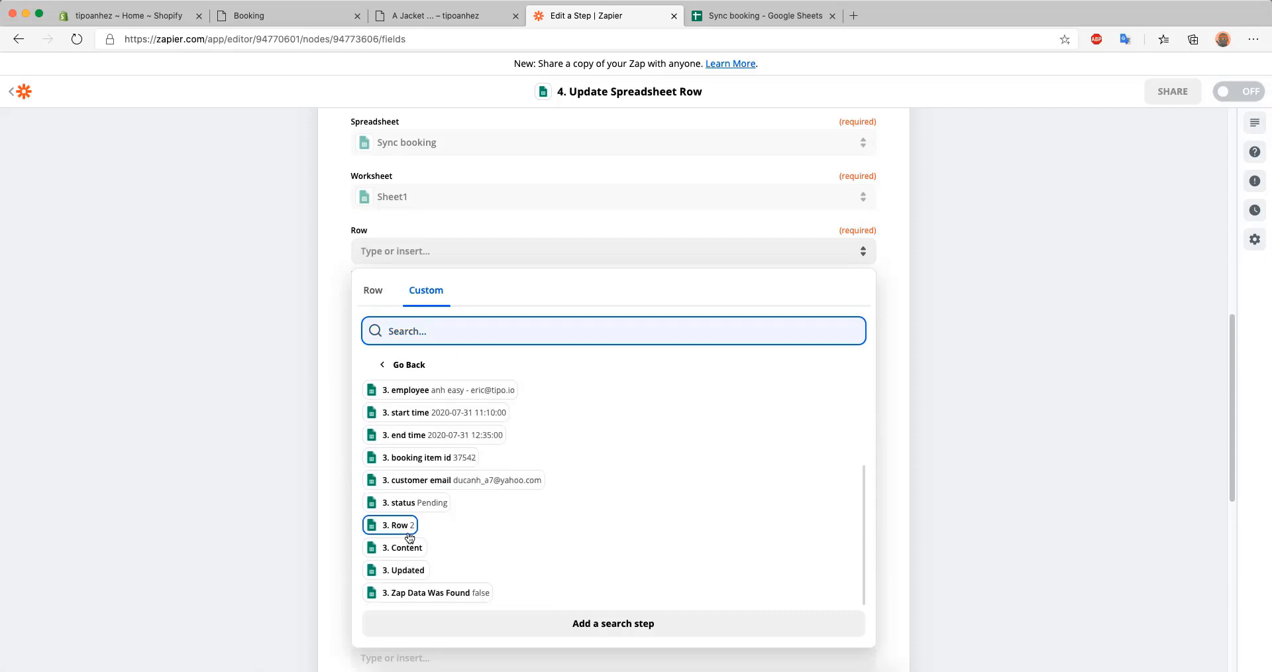
click(398, 525)
click(327, 285)
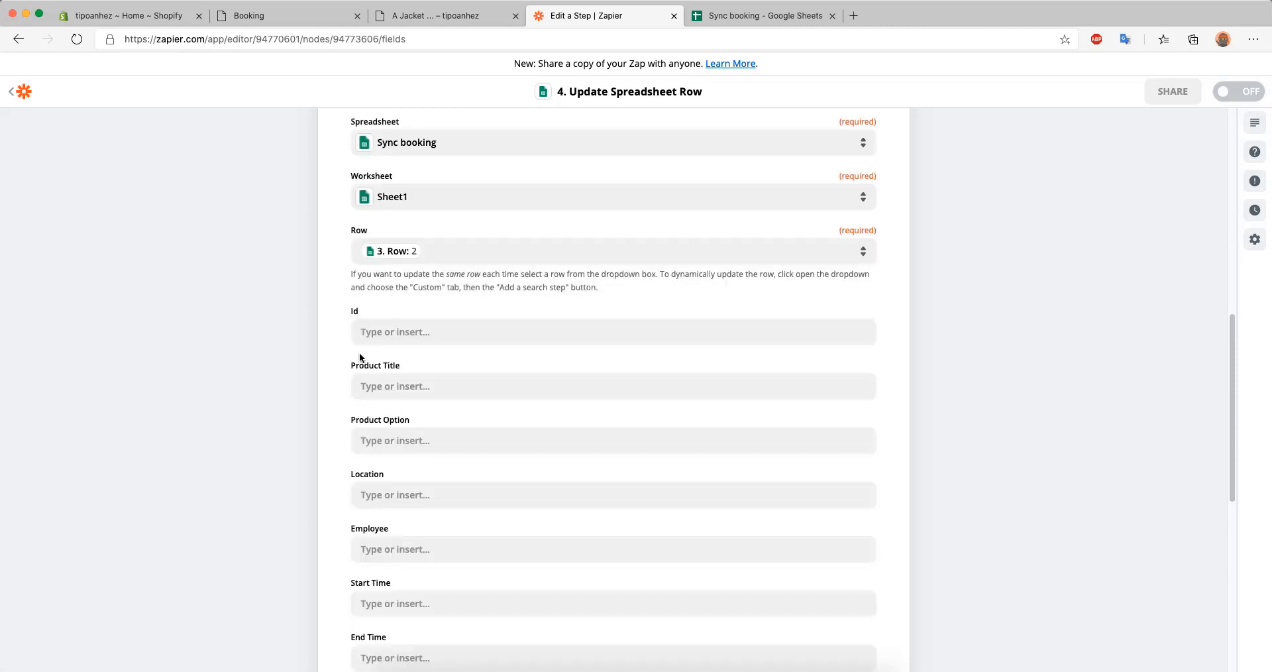
Map the updated row's Id to the lowercase id value from step 3, Find or Create Row in Google Sheets
scroll(359, 352, down, 1)
click(426, 266)
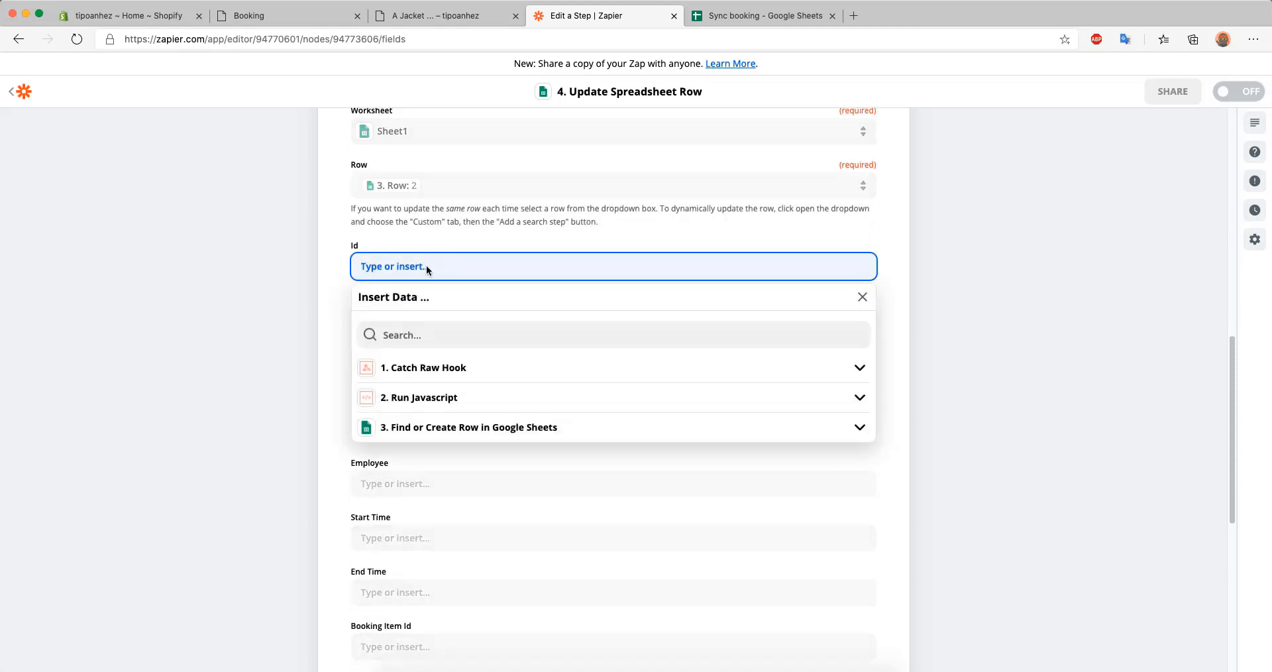
click(514, 432)
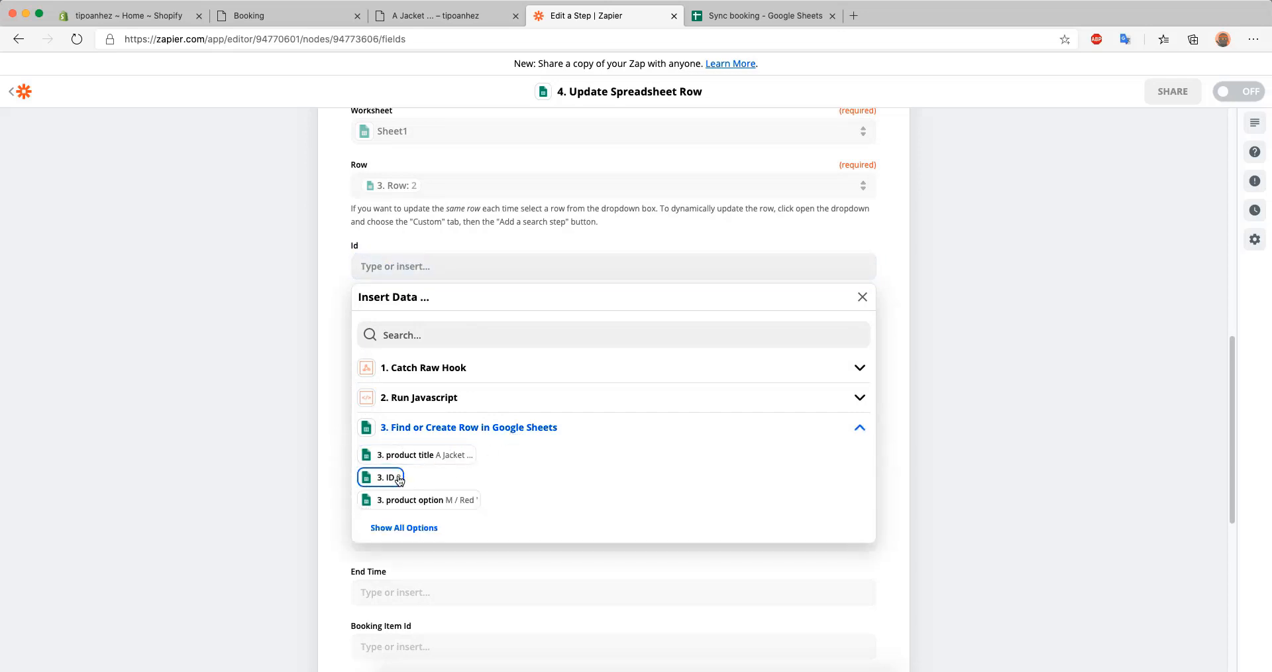
click(404, 527)
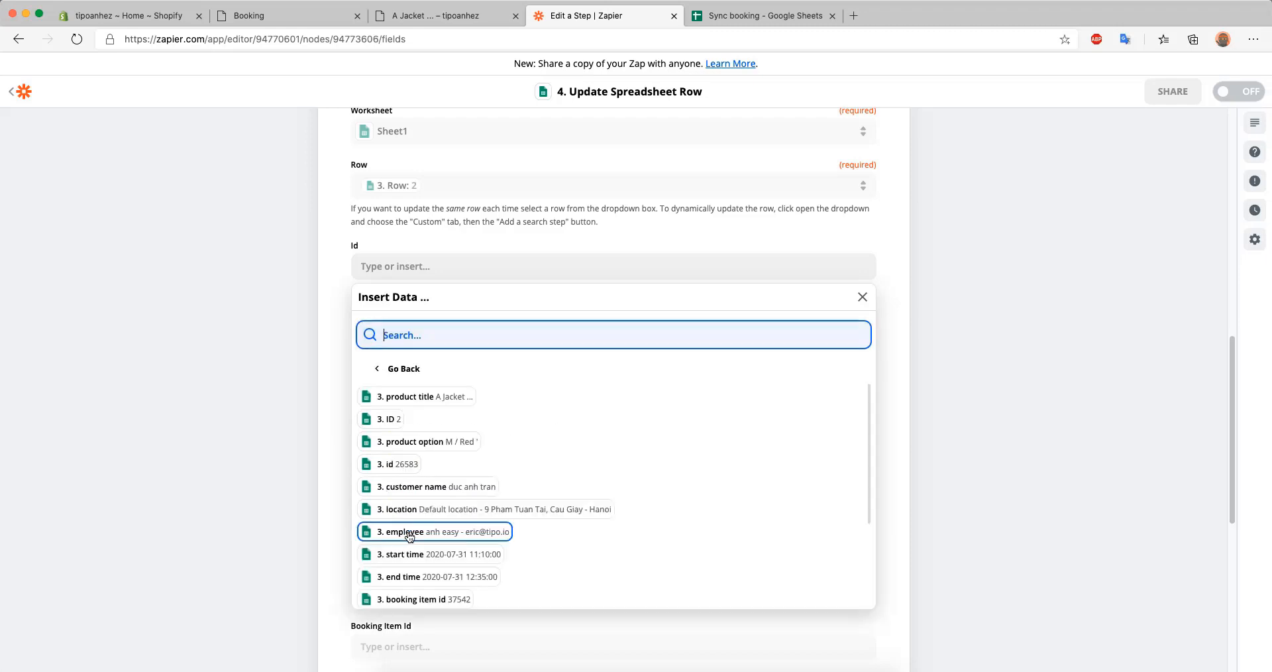
scroll(411, 490, down, 1)
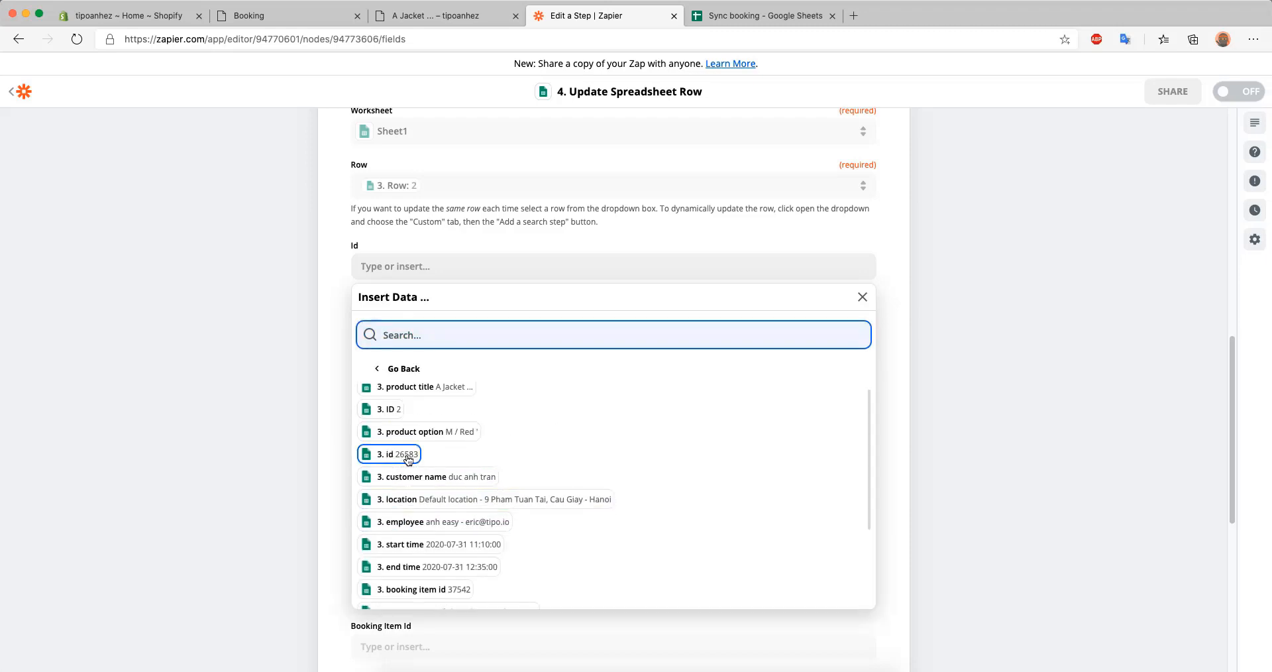
click(408, 459)
click(282, 295)
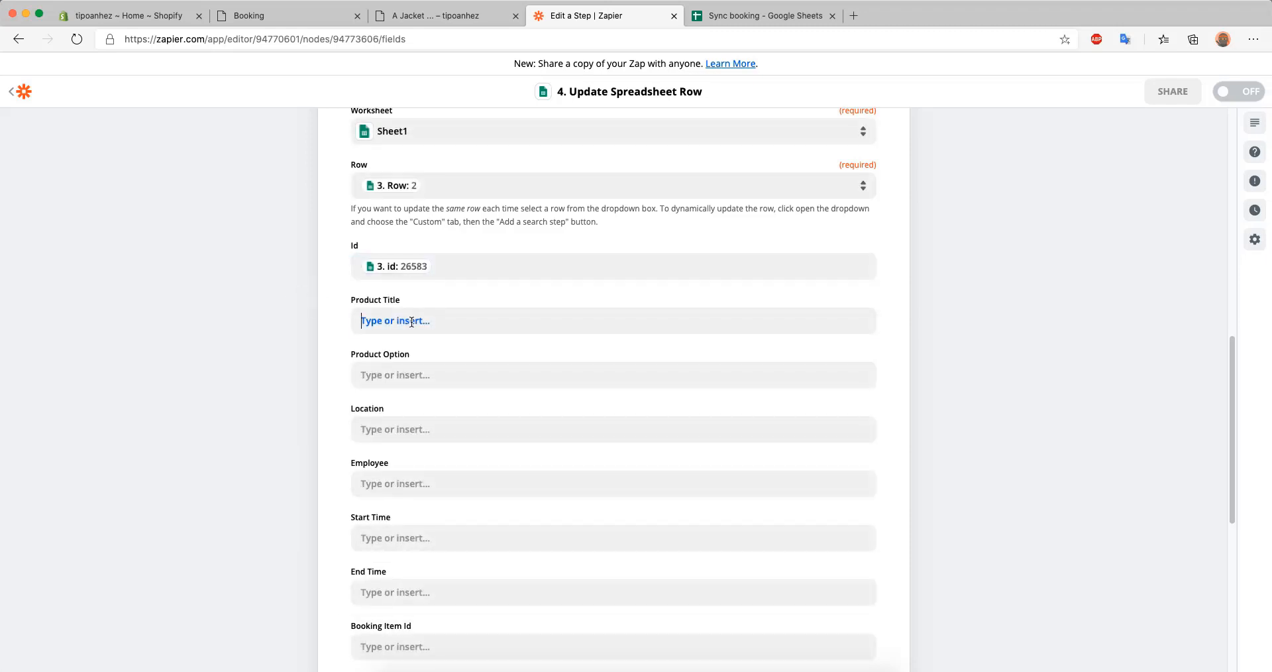
Search the available data for title and map the updated row's Product Title to Body Product Title
click(412, 322)
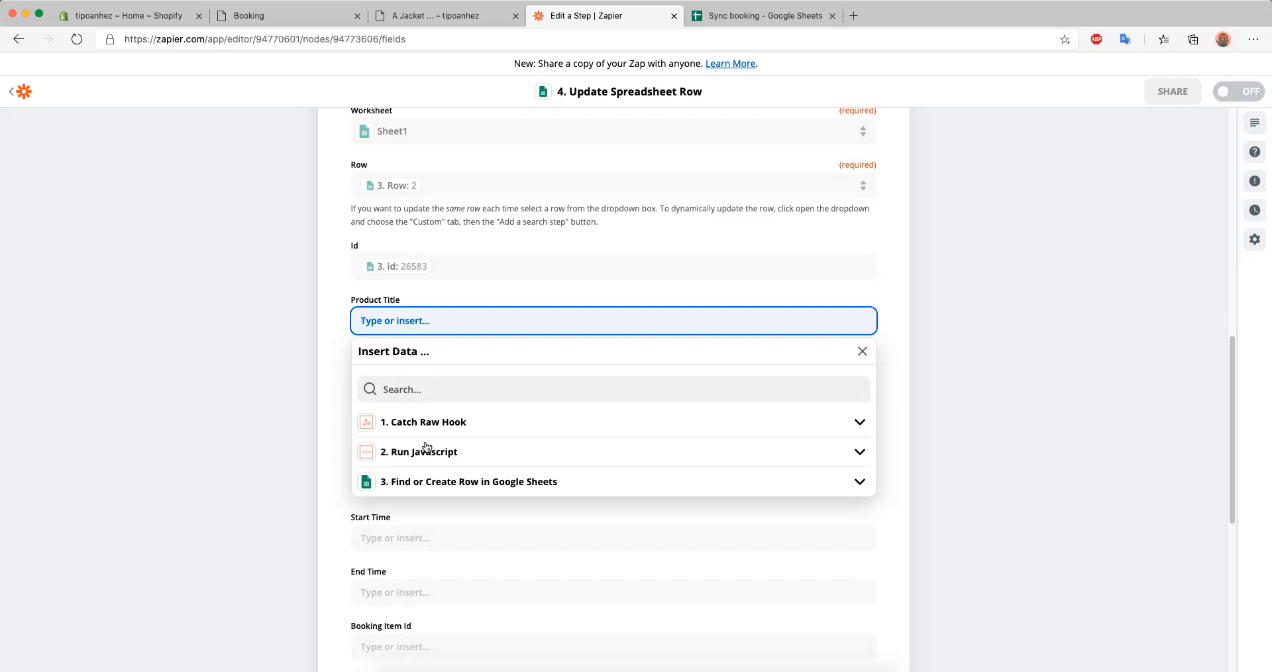
text(Ti)
key(BackSpace)
click(424, 389)
text(title)
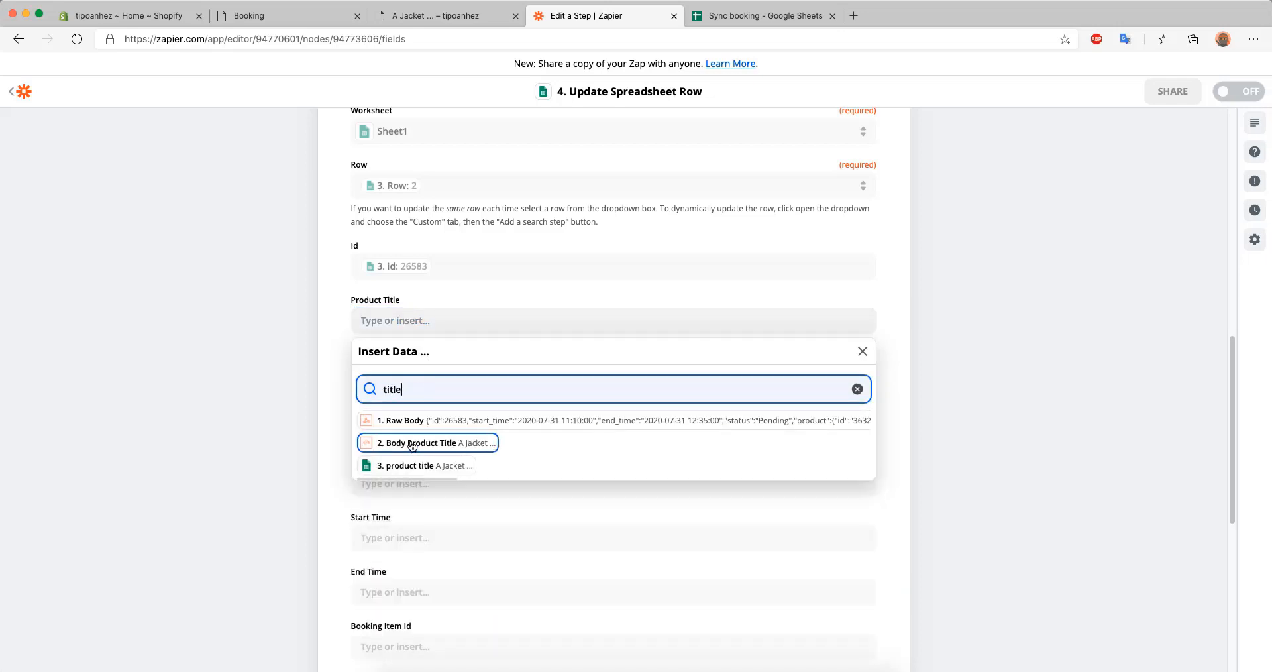
click(472, 451)
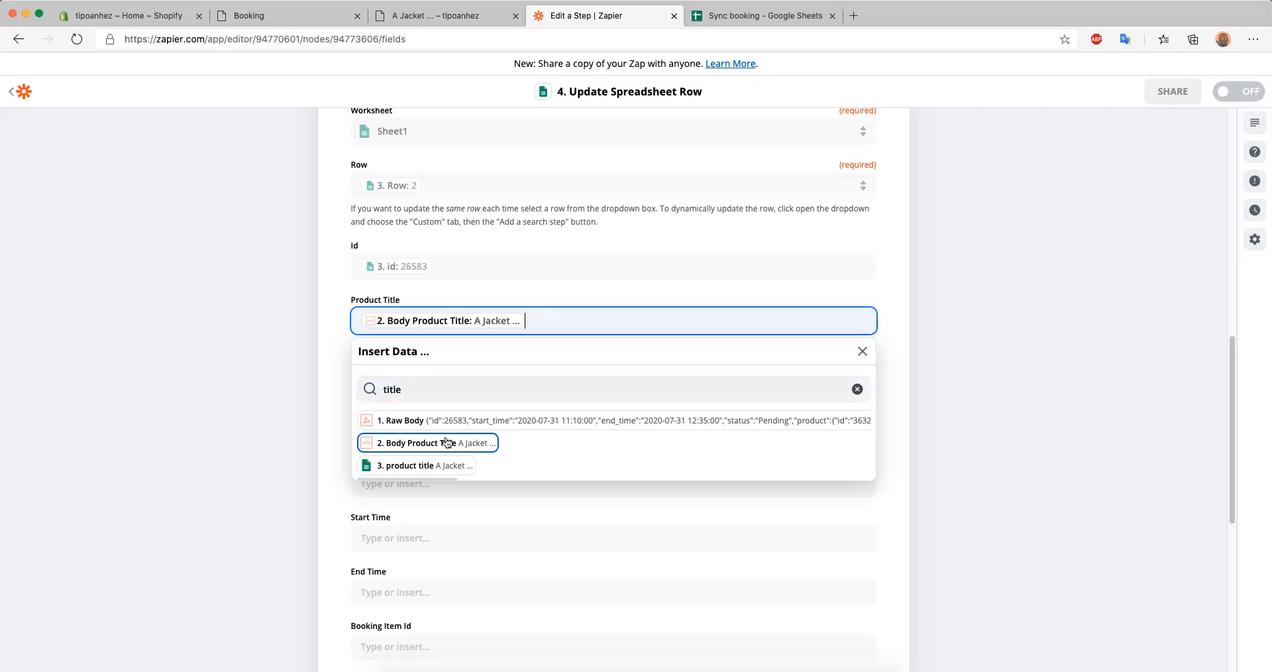
Search the available data for option and map the updated row's Product Option to Body Product Option
scroll(392, 397, down, 1)
click(394, 361)
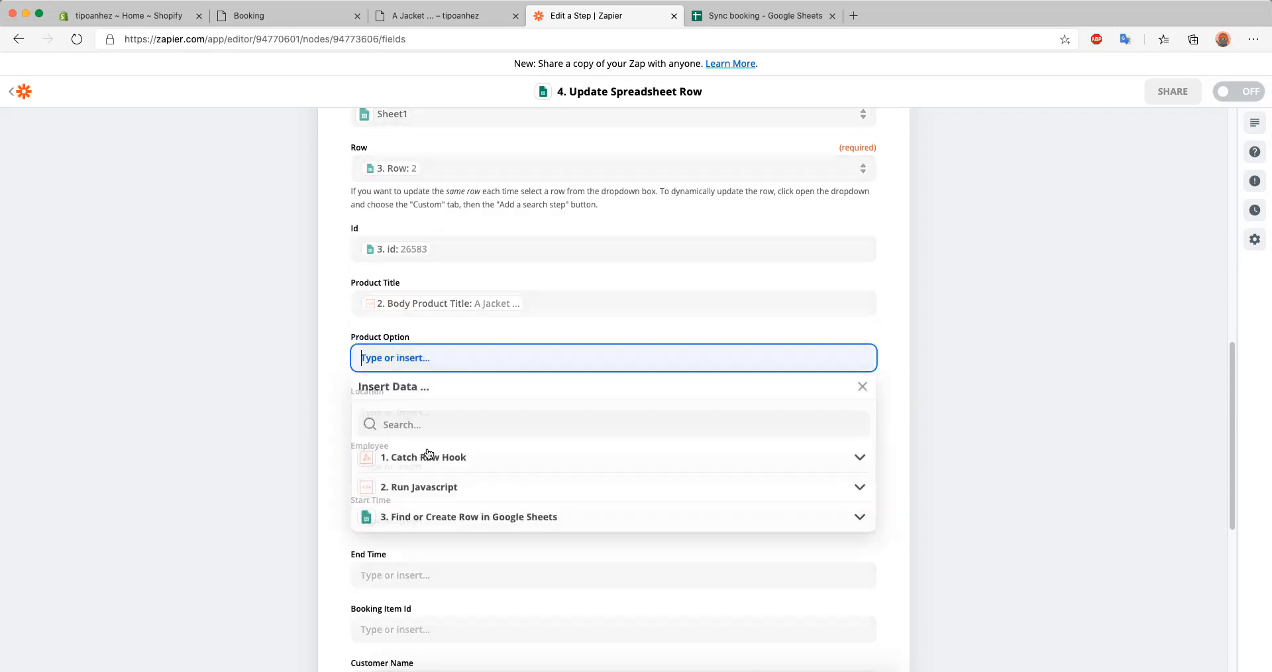
click(397, 425)
text(option)
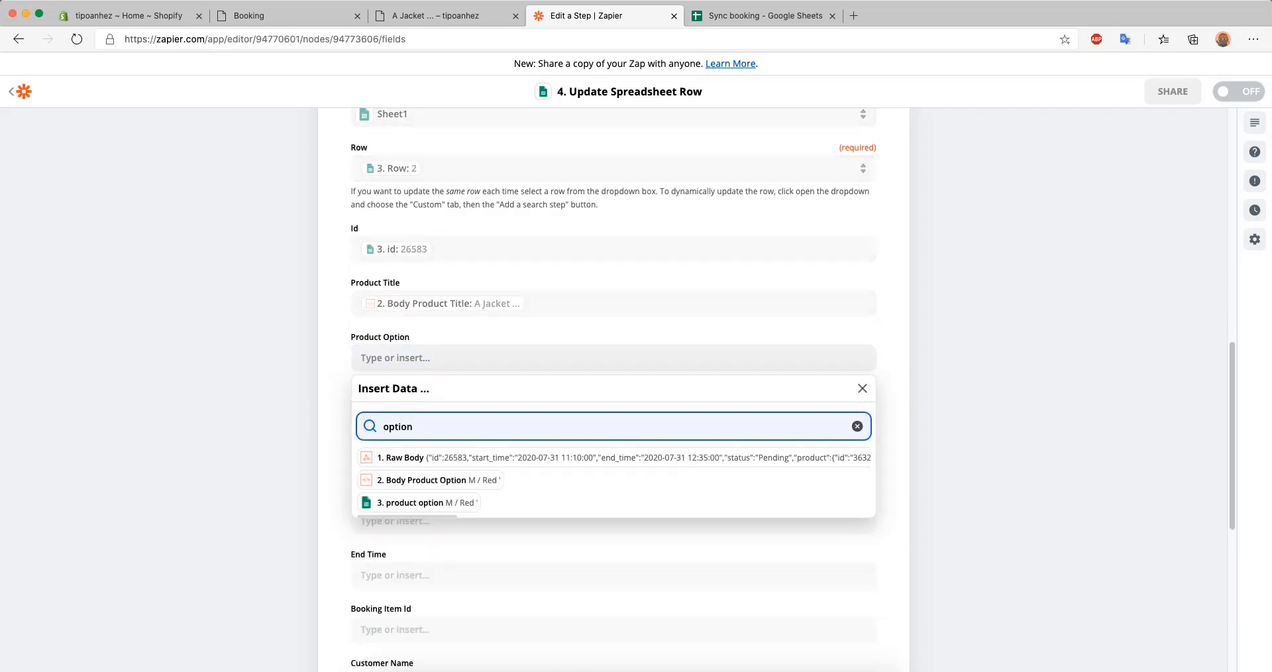
click(474, 478)
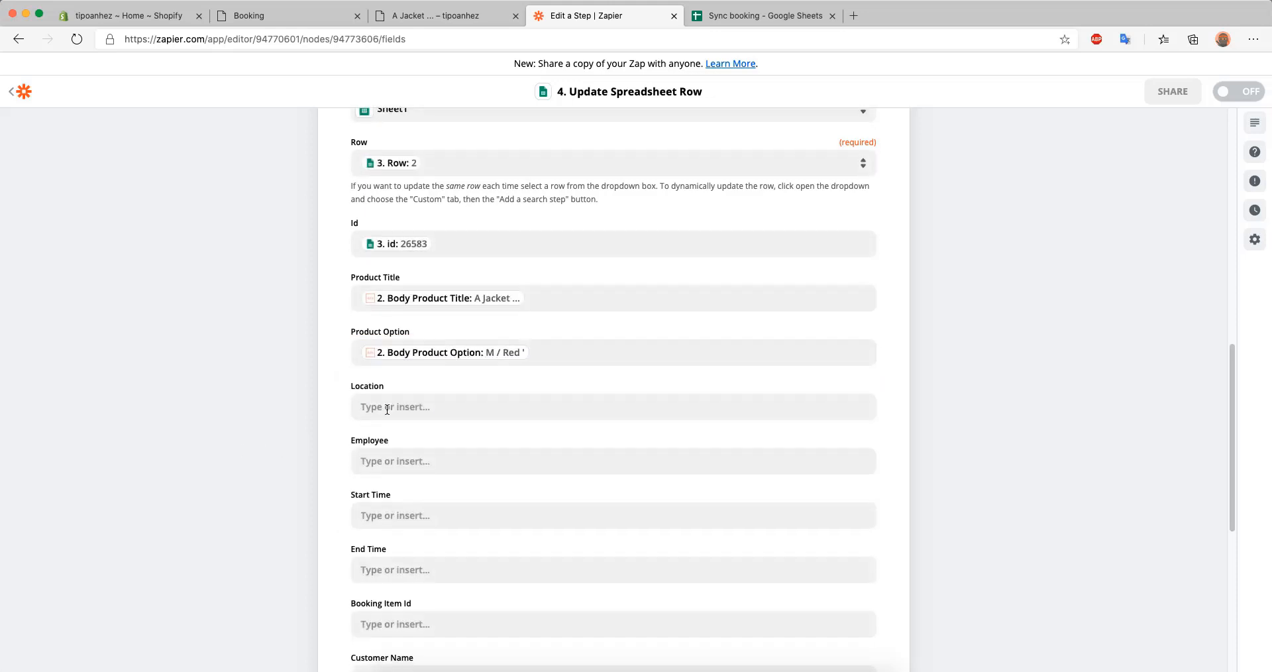
Map the updated row's Location to Body Location Name, followed by a hyphen and Body Location Address
click(390, 406)
click(428, 476)
text(location)
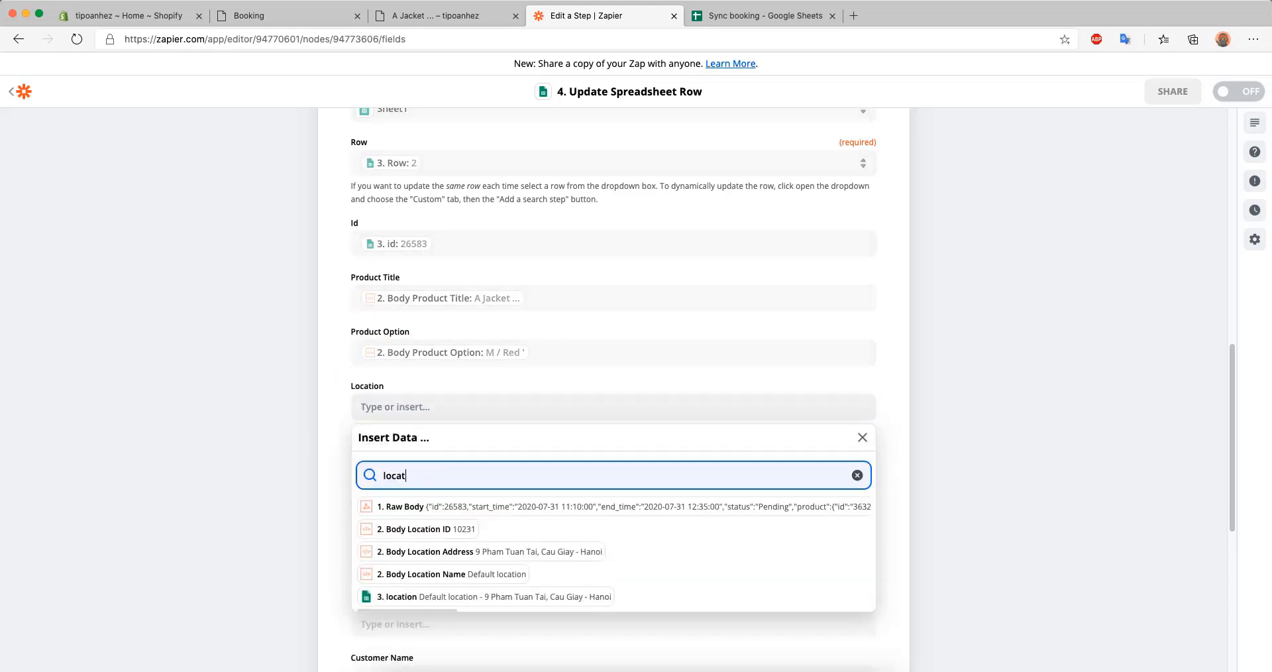
click(474, 575)
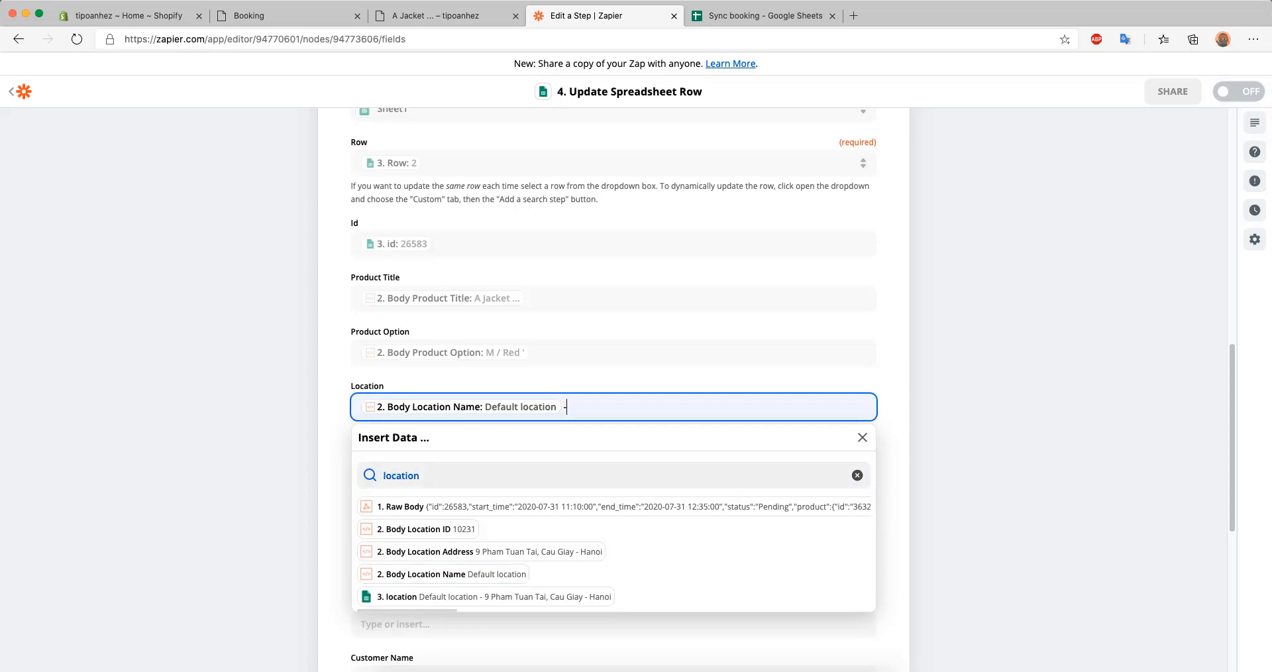
click(557, 551)
click(221, 447)
Map the updated row's Employee to Body Employee First Name and Last Name, followed by a hyphen and Body Employee Email
scroll(222, 447, down, 1)
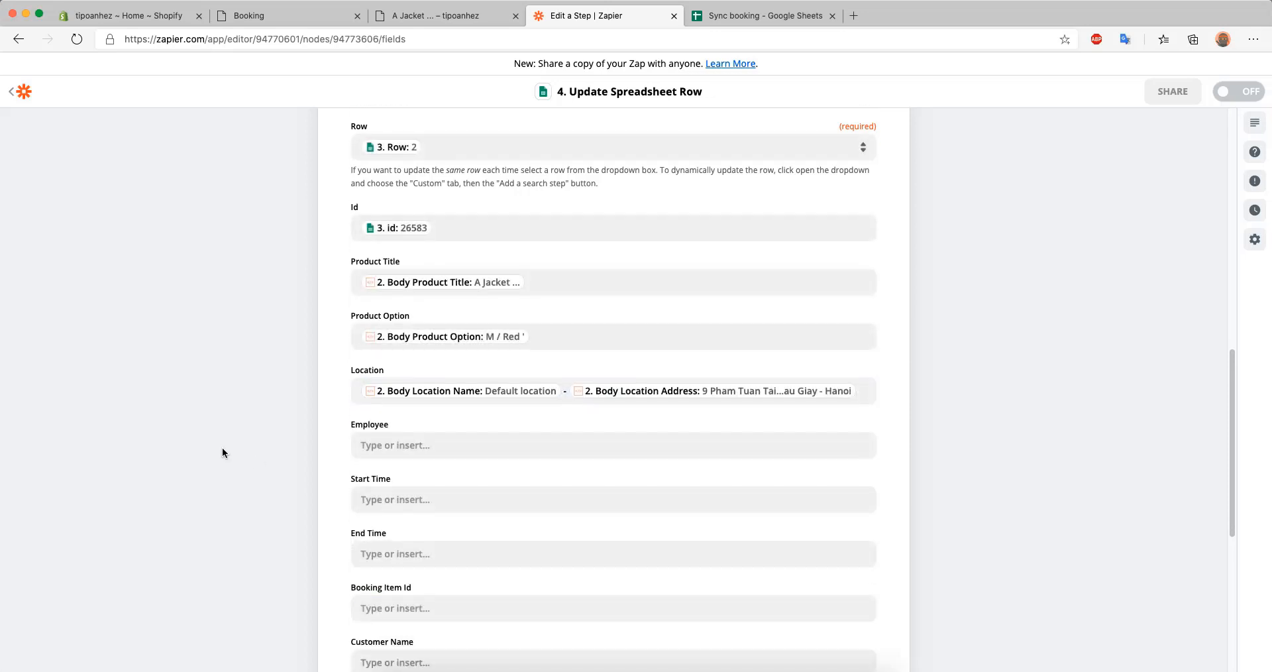
click(401, 420)
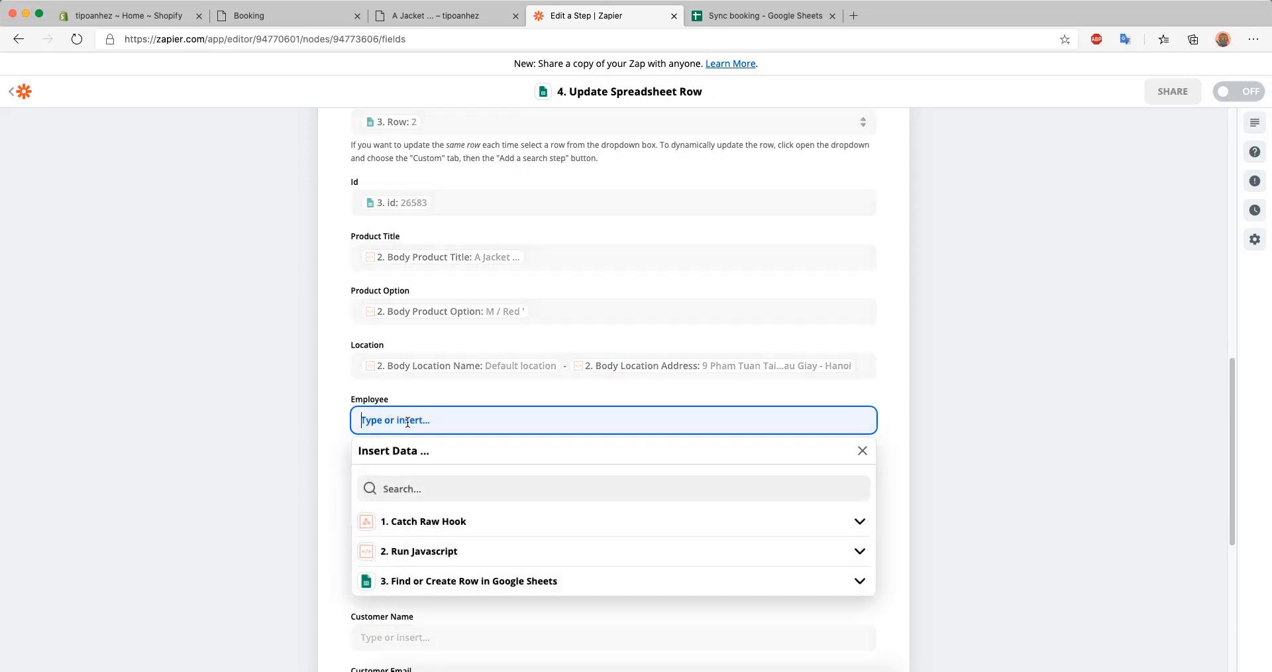
click(409, 490)
text(emplo)
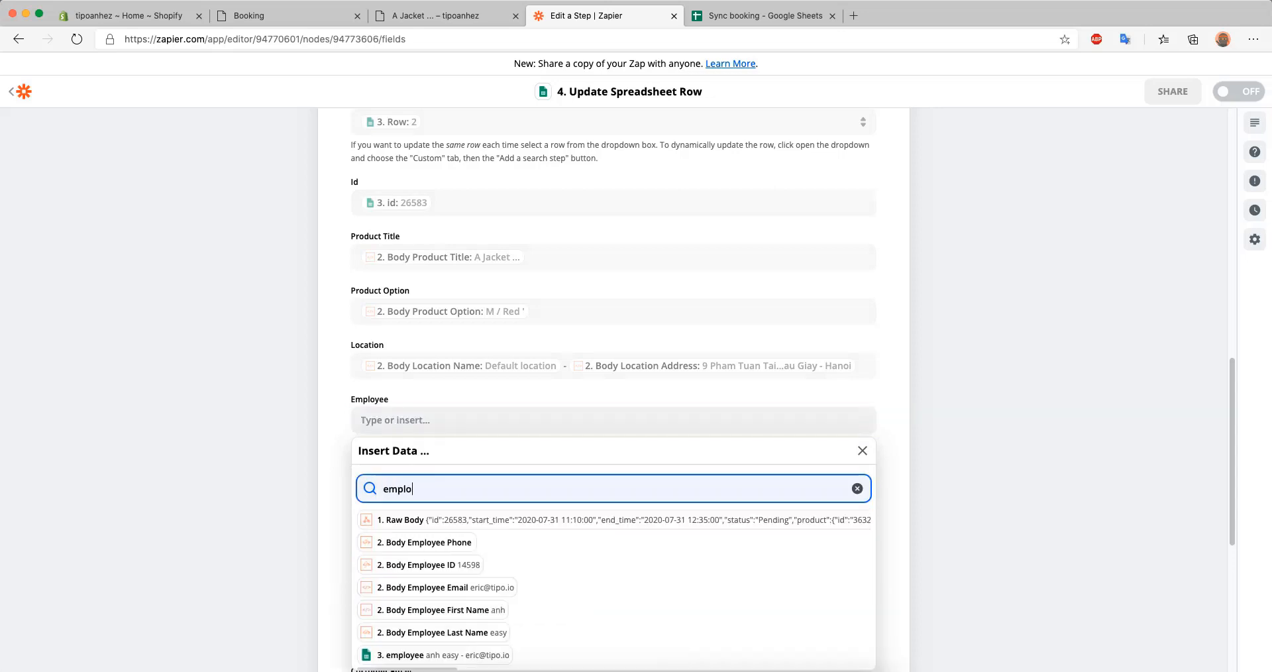
scroll(476, 583, down, 1)
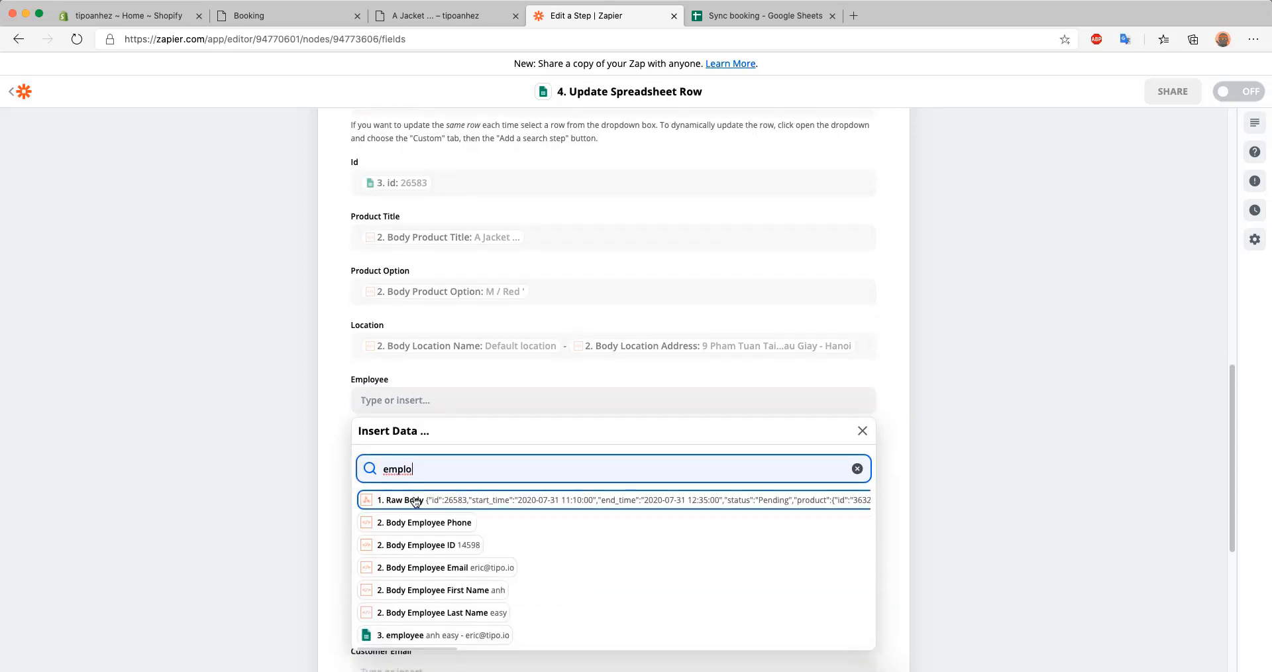
click(476, 589)
click(464, 612)
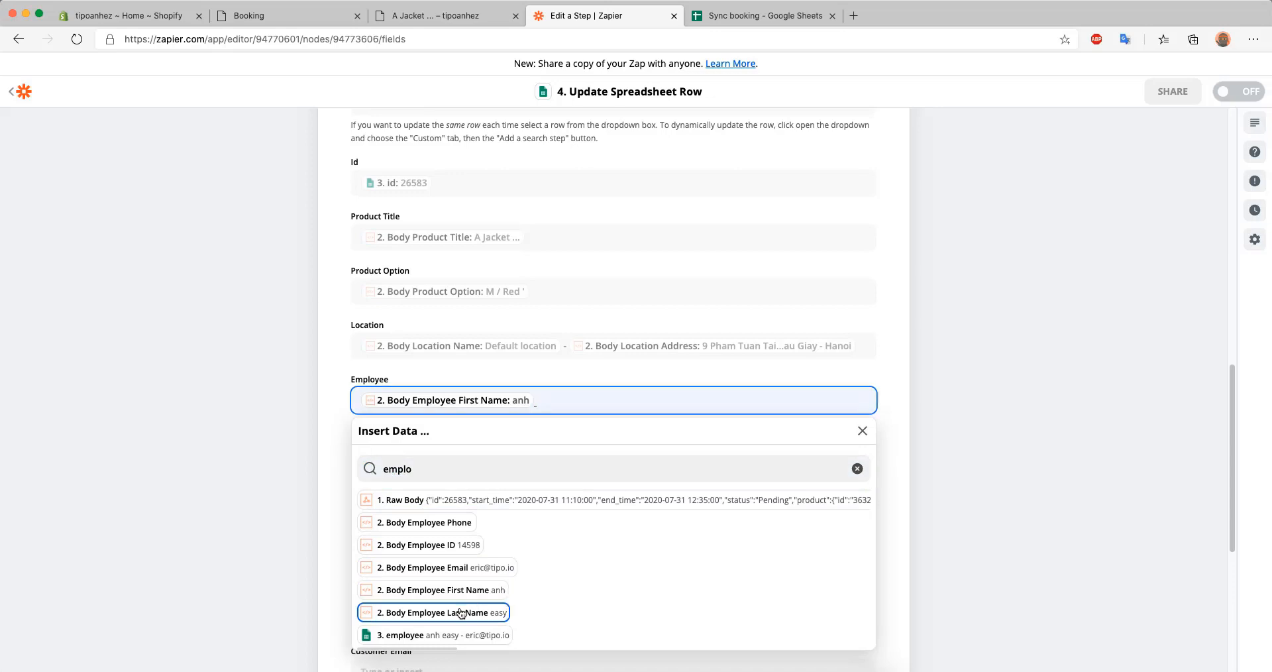
click(504, 568)
click(266, 470)
Search the available data for start and map the updated row's Start Time to Body Start Time
scroll(245, 474, down, 3)
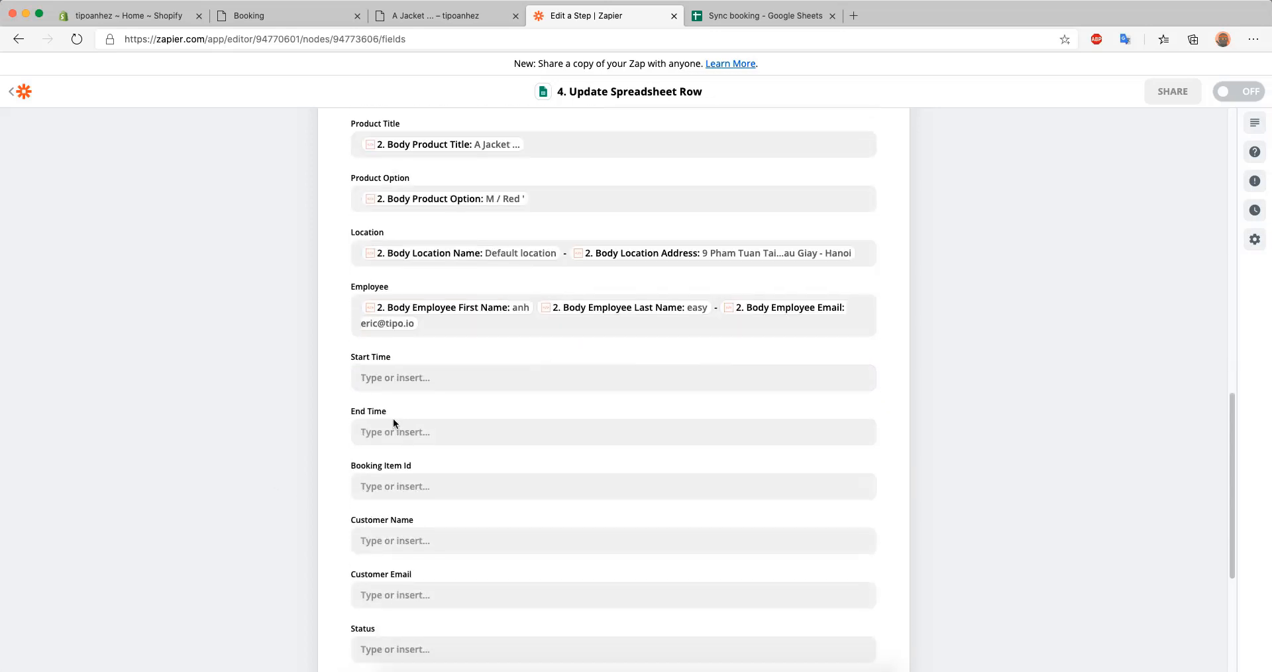
click(396, 378)
text(start)
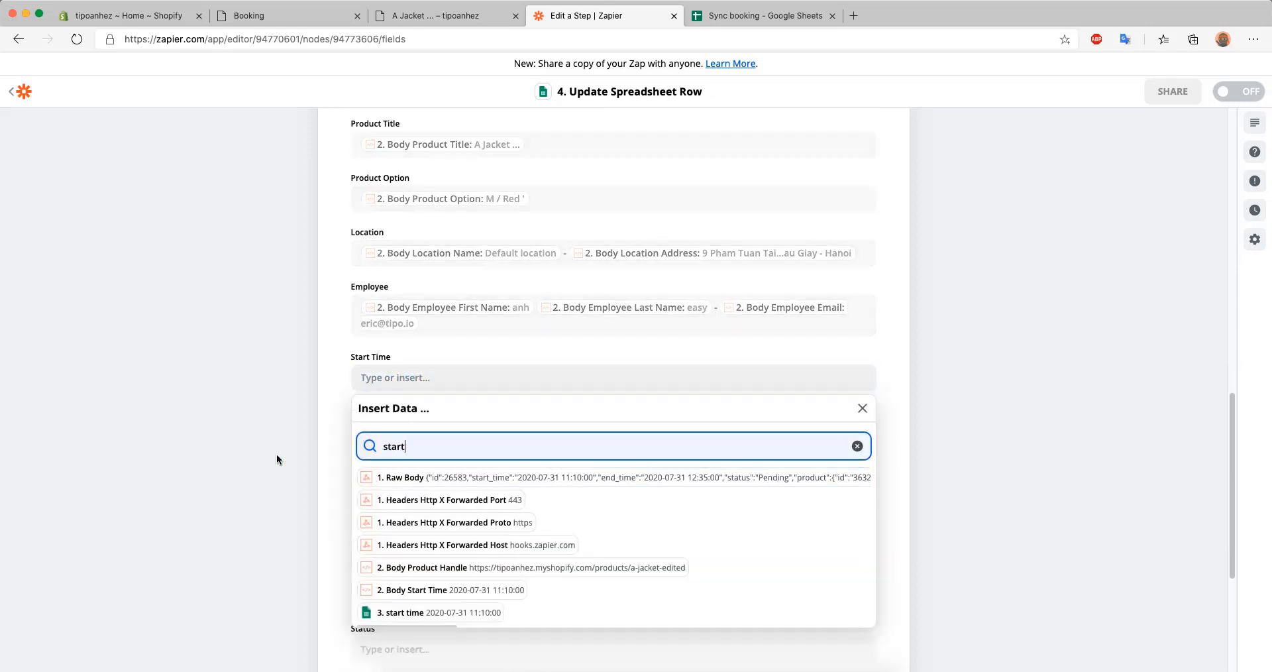
scroll(277, 454, down, 2)
click(519, 513)
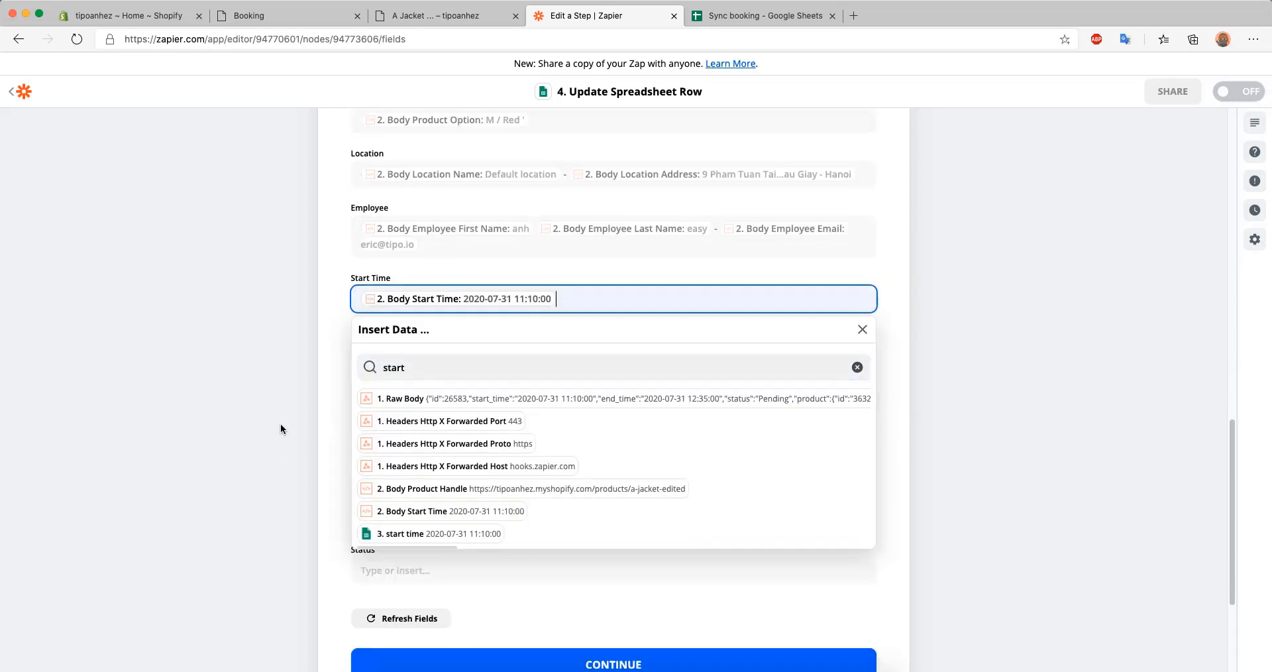
click(281, 428)
Search the available data for end and map the updated row's End Time to Body End Time
click(457, 353)
text(end)
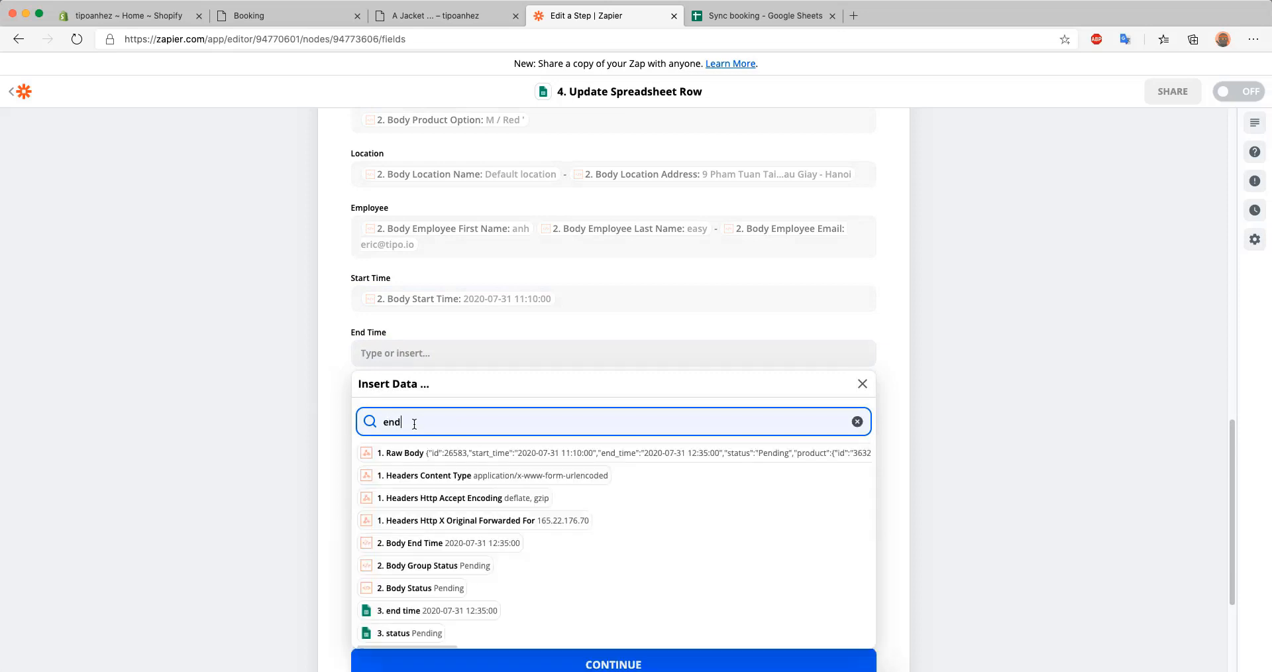
scroll(296, 436, down, 4)
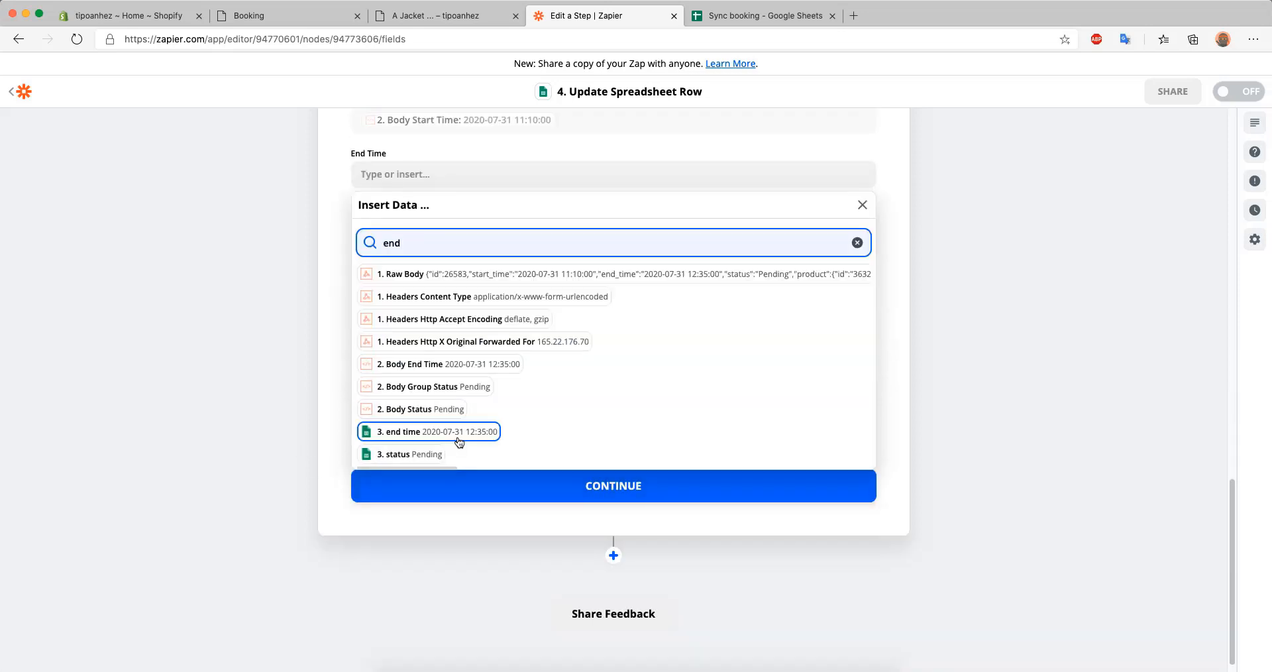
click(471, 377)
click(228, 364)
Map the updated row's Booking Item Id to the booking item id from the Find or Create Row step
click(391, 214)
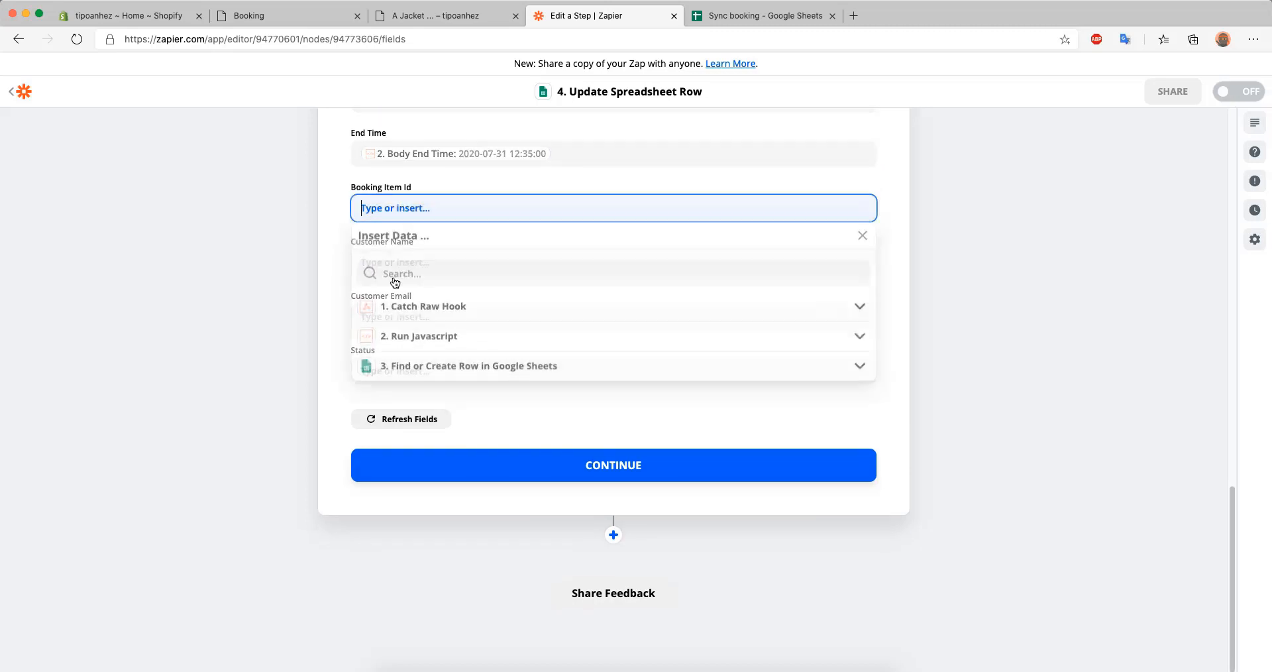
click(400, 278)
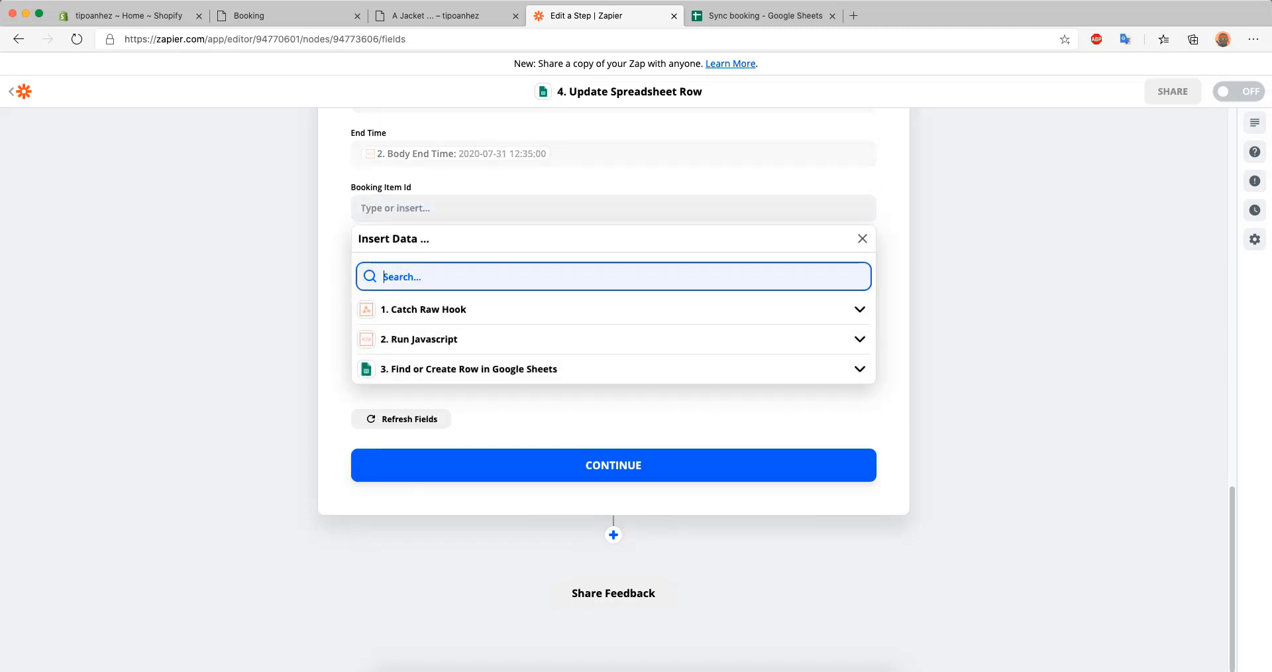
text(book)
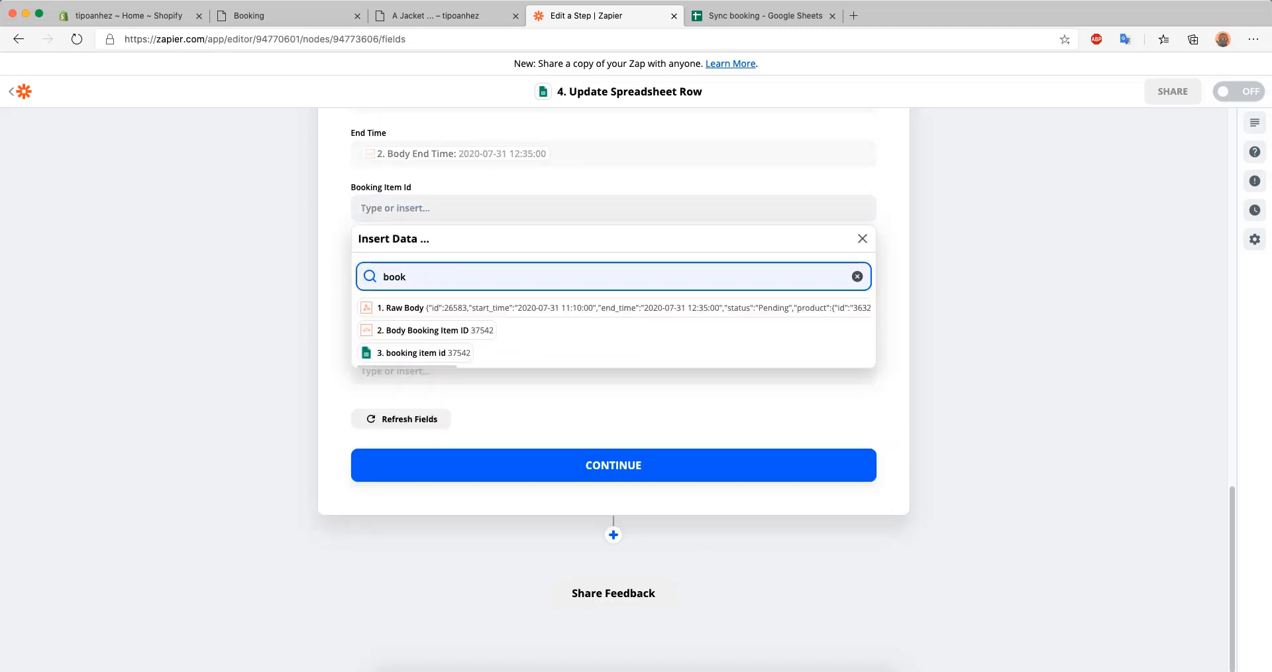
click(464, 355)
click(223, 339)
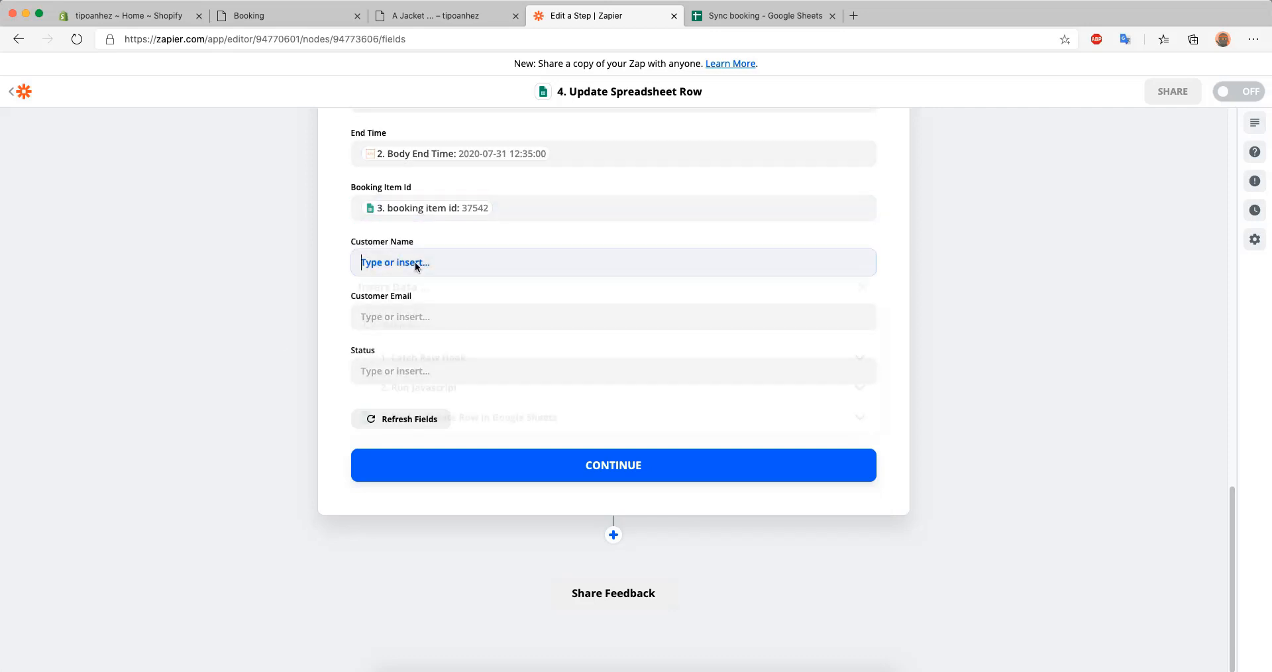
Map the updated row's Customer Name to Body Customer First Name followed by Body Customer Last Name
click(401, 262)
click(414, 334)
text(customer)
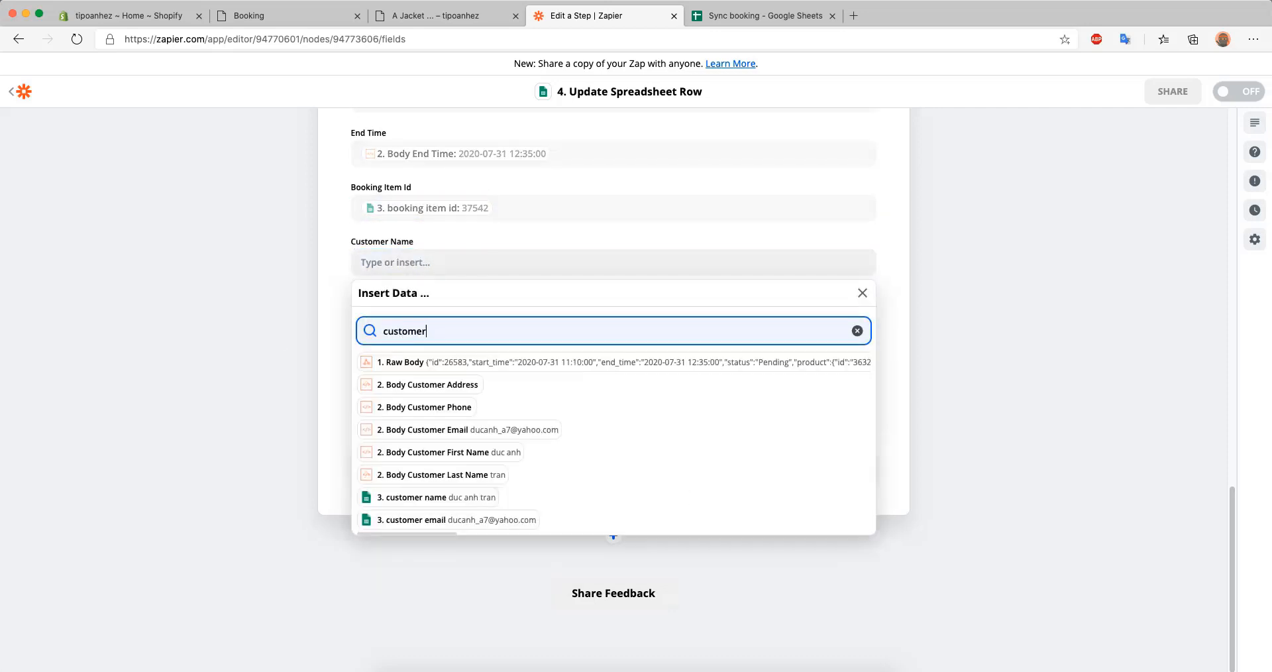
click(461, 457)
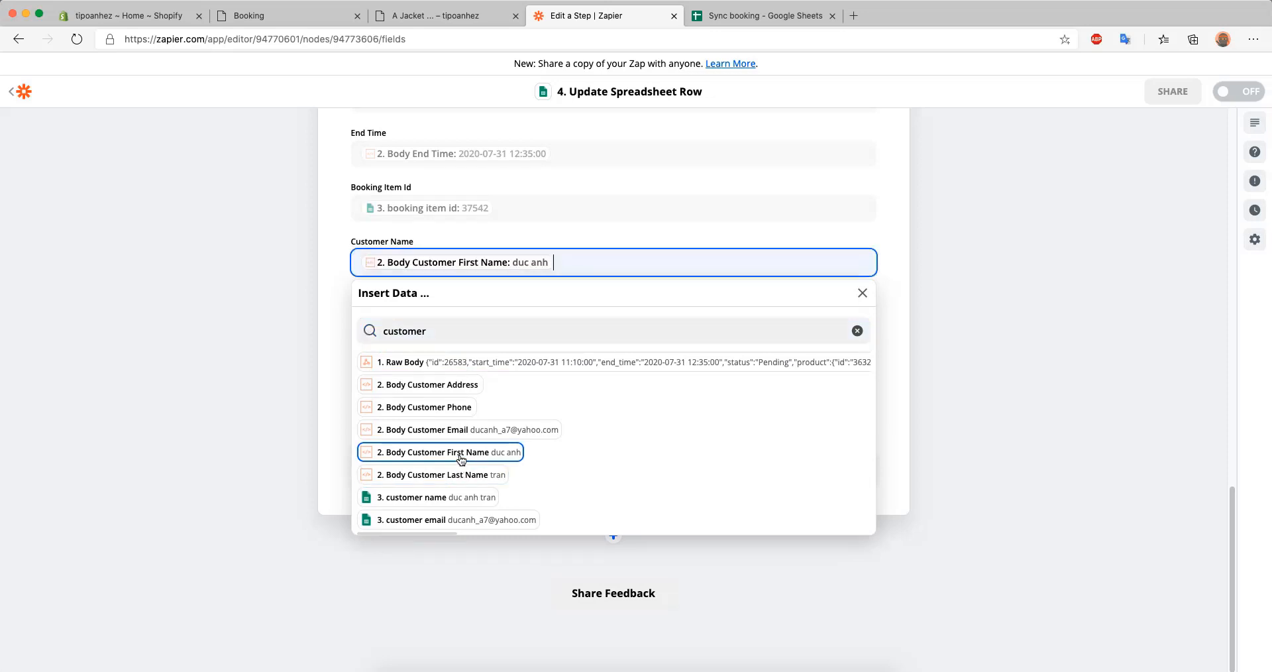
click(459, 476)
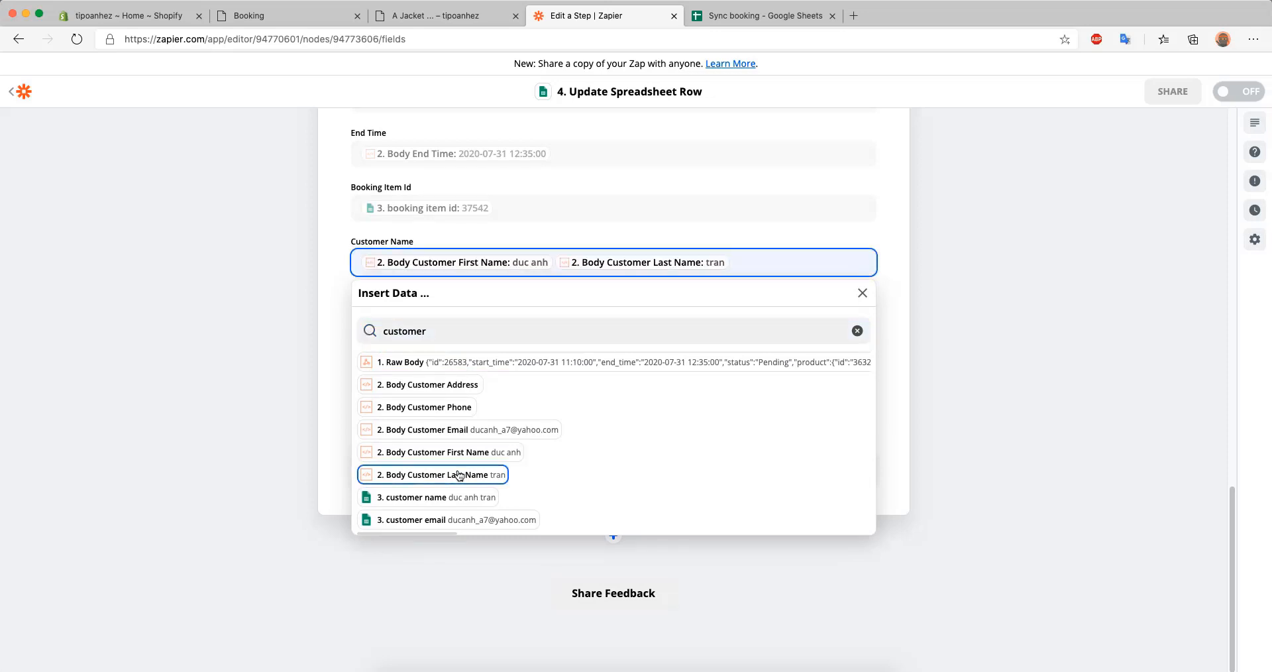
click(292, 372)
Map the updated row's Customer Email to Body Customer Email from the Run Javascript step
click(395, 316)
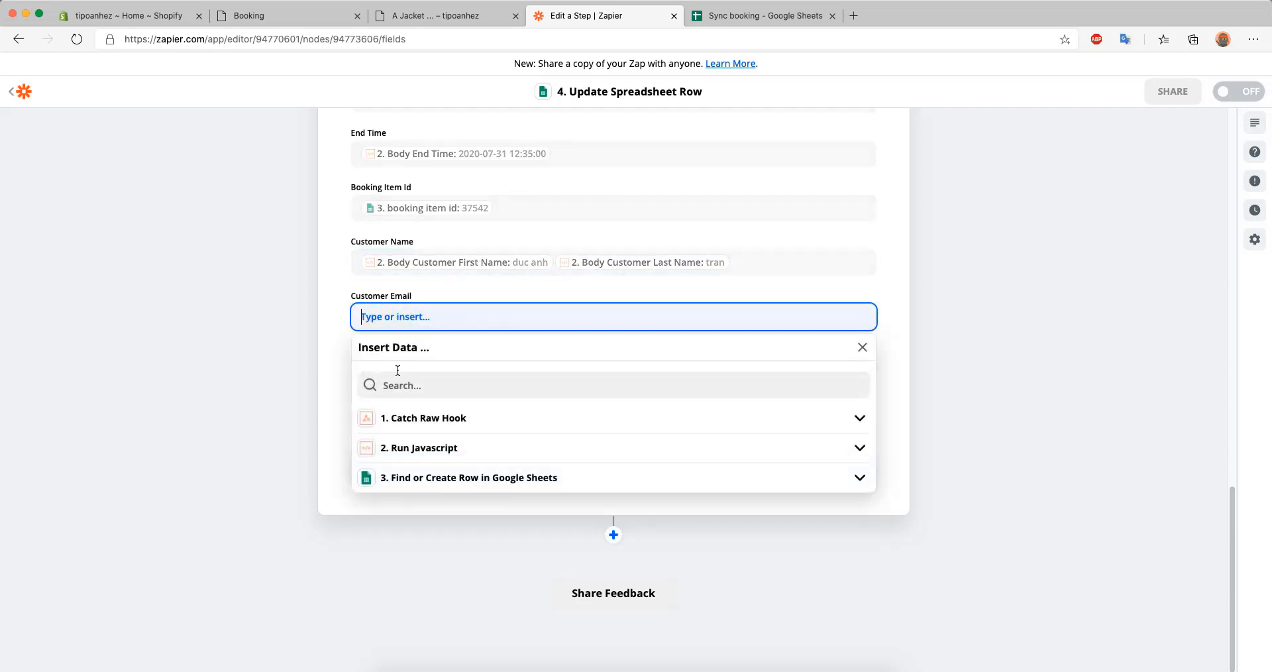
text(Cus)
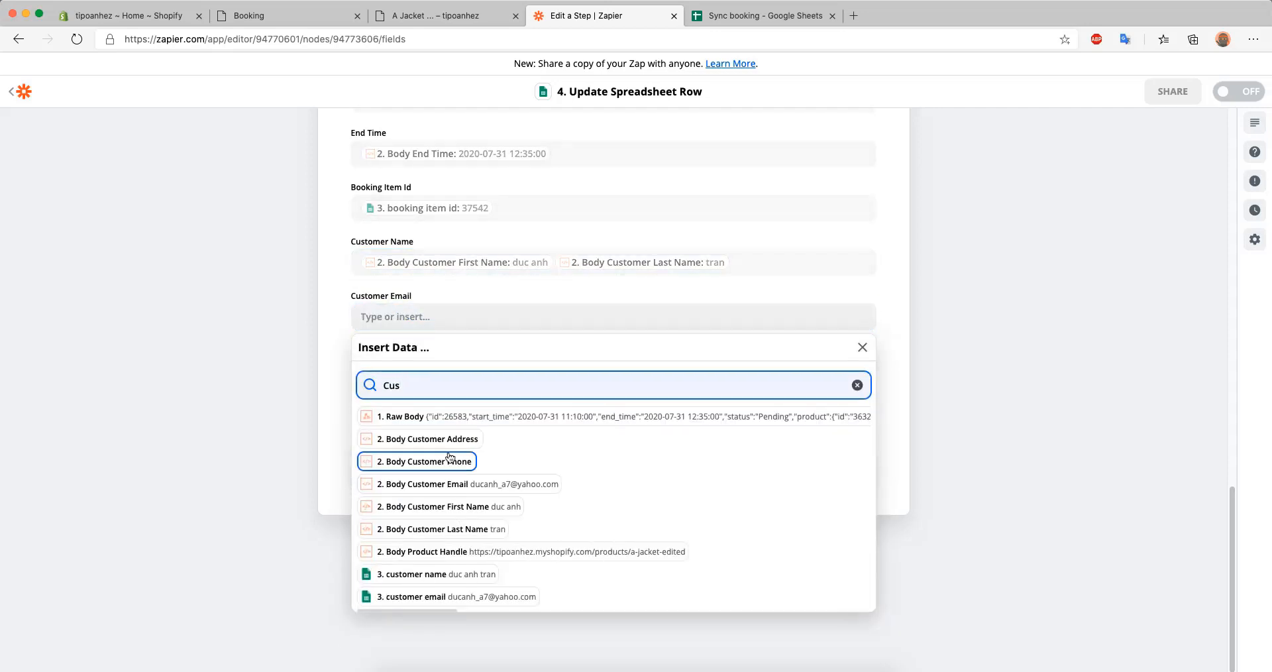
click(488, 490)
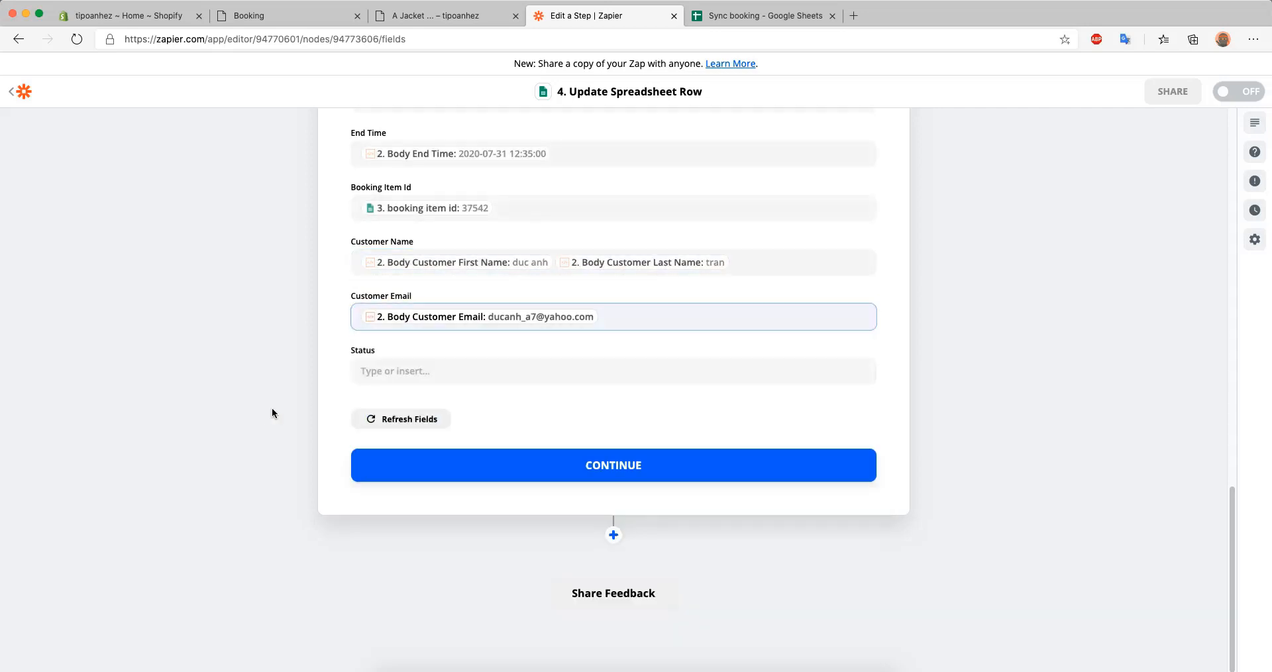
Search the available data for status and map the updated row's Status to Body Status
click(410, 369)
click(389, 440)
text(star)
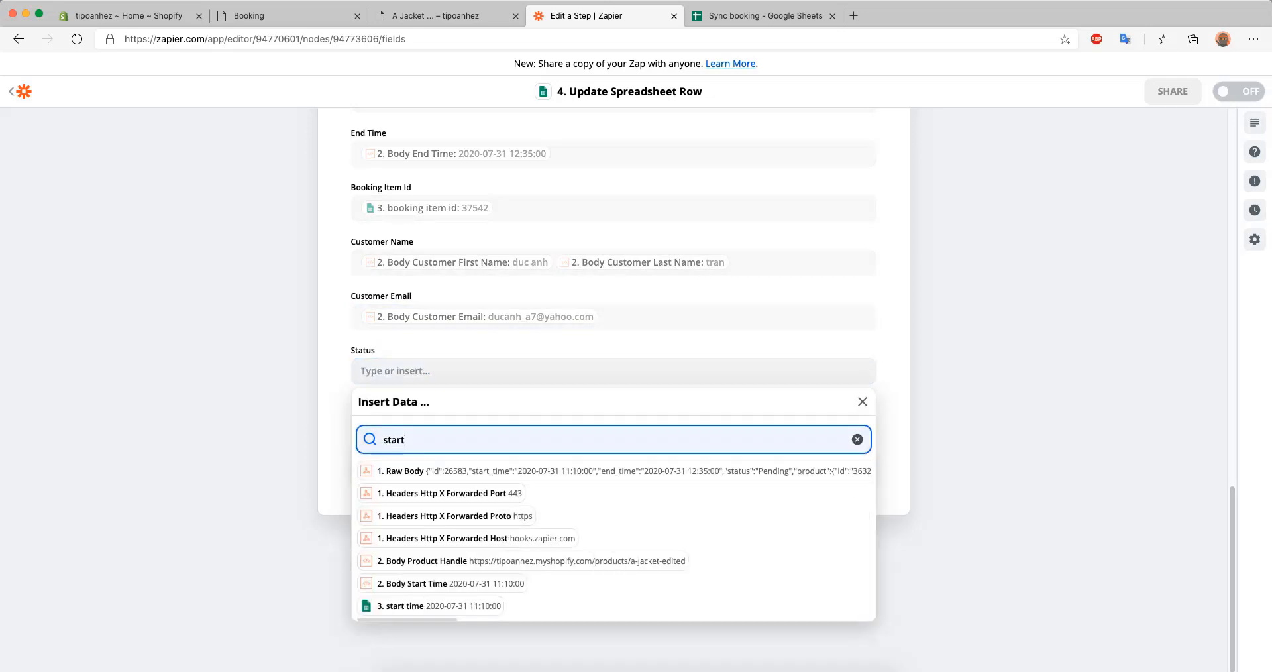
key(BackSpace)
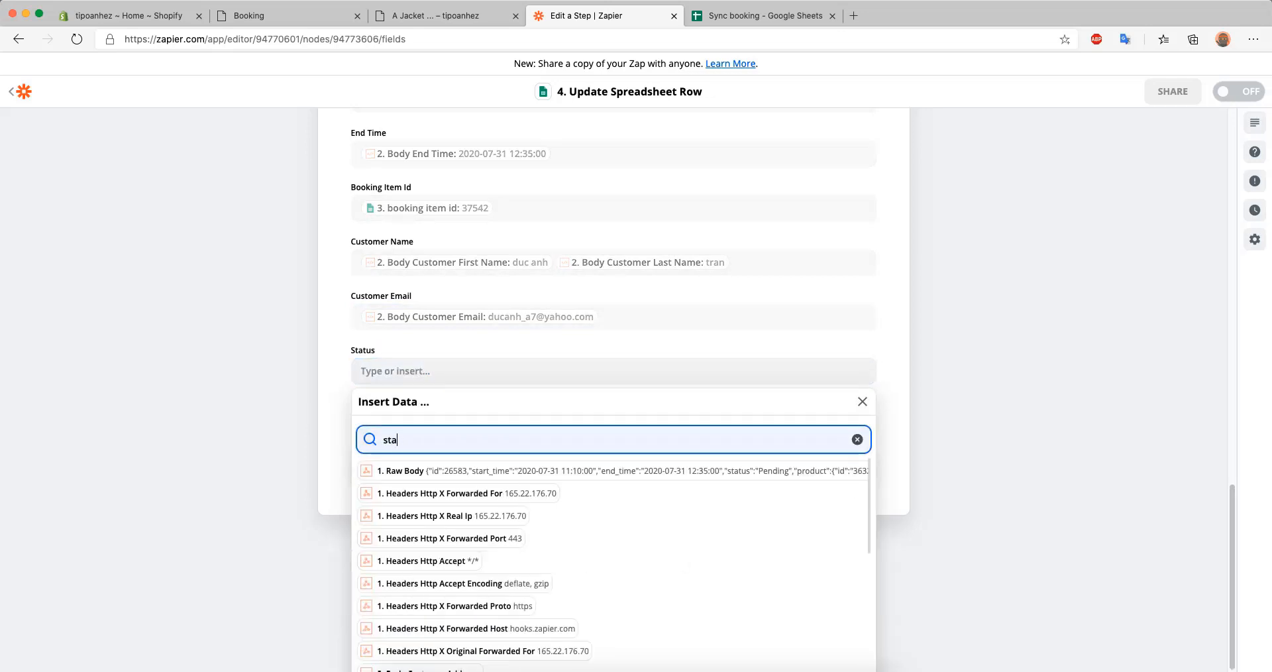
text(tus)
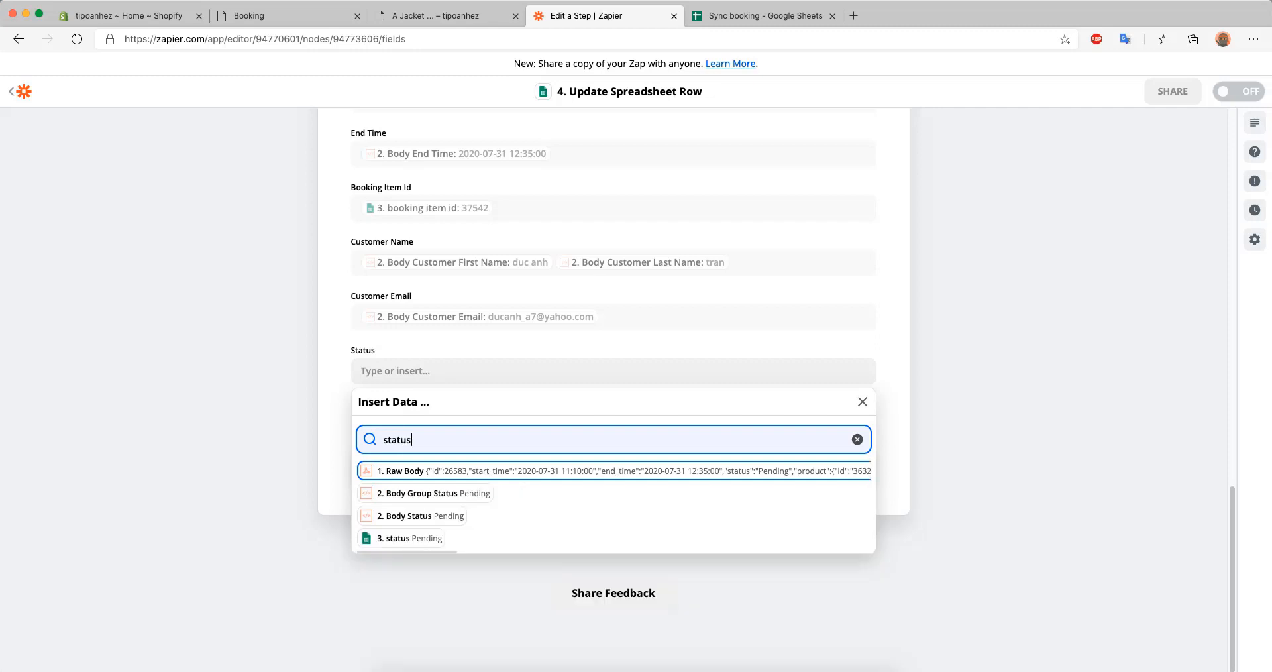
click(439, 517)
click(220, 451)
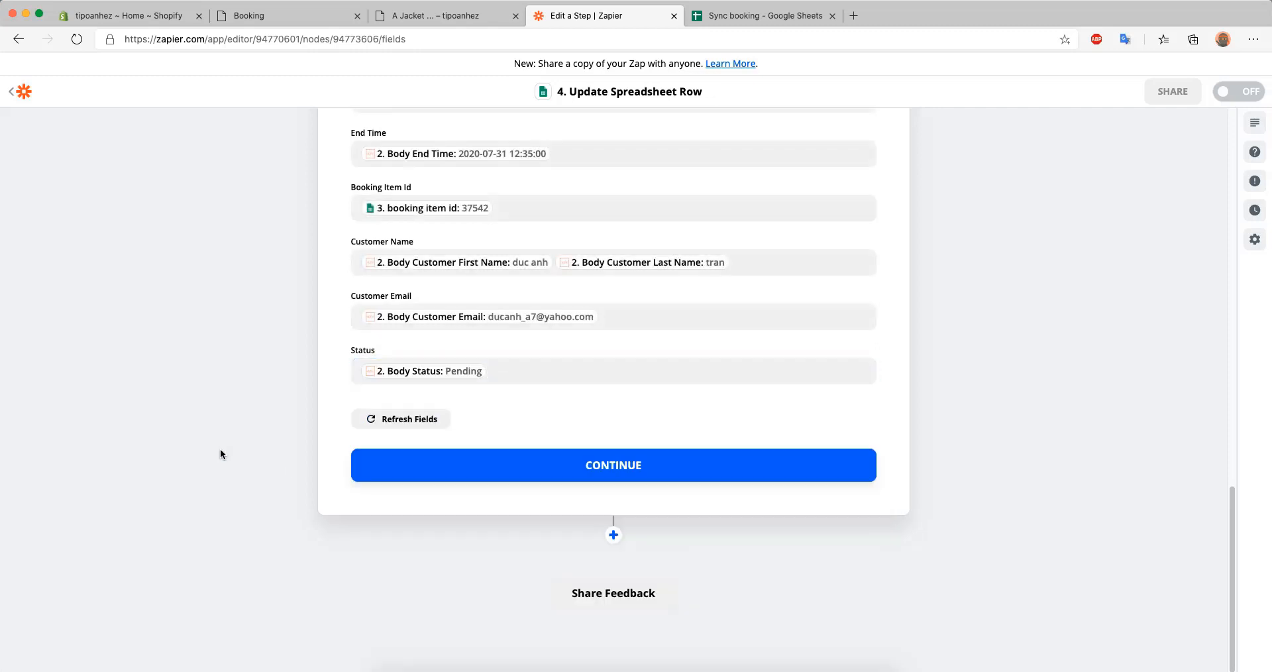
Finish the field mapping, test the Update Spreadsheet Row action and try to turn on the Zap
click(603, 467)
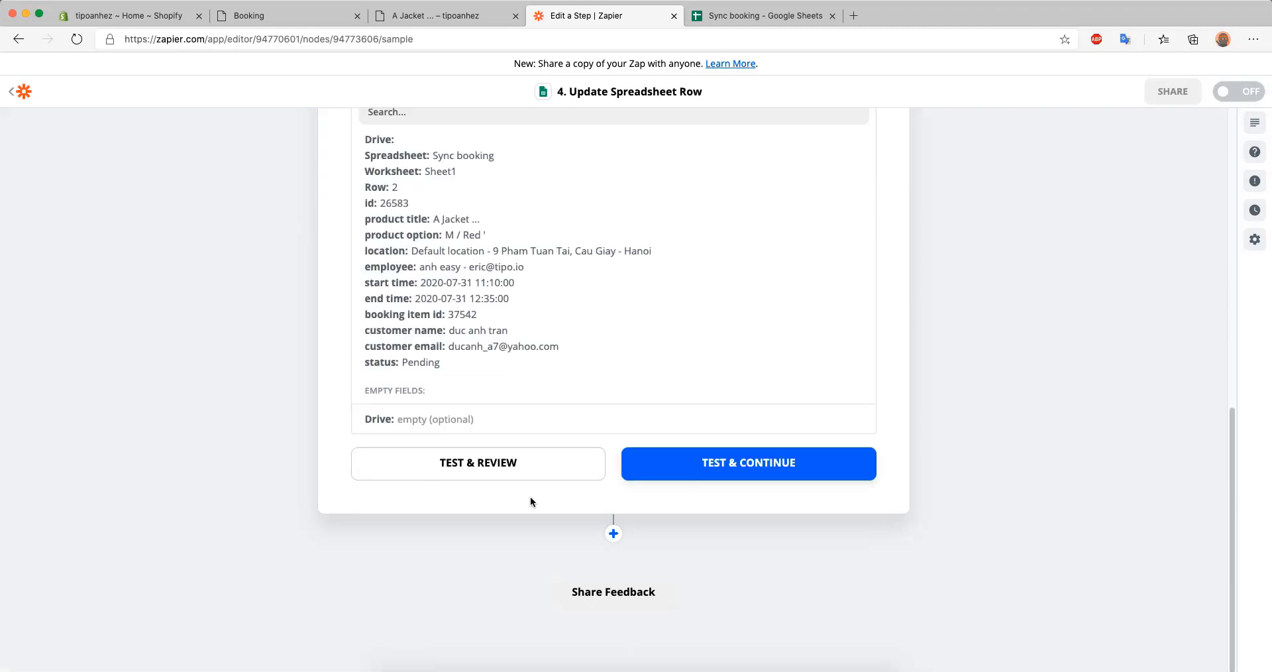
click(766, 477)
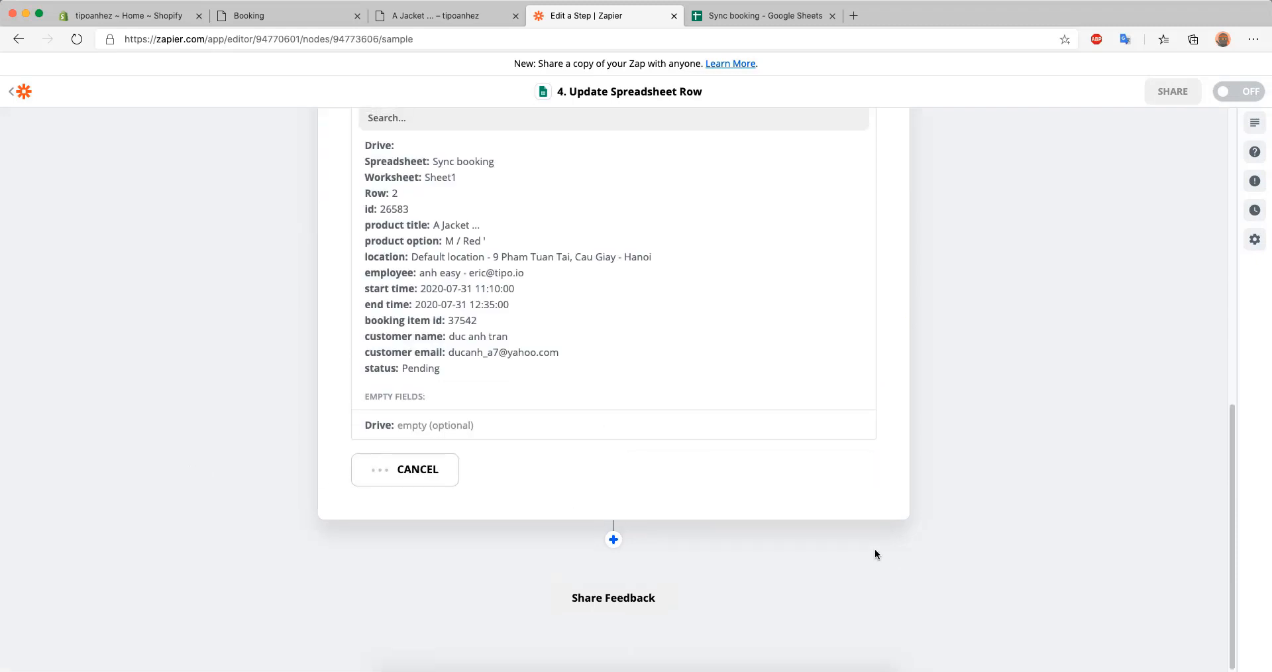
scroll(876, 553, up, 1)
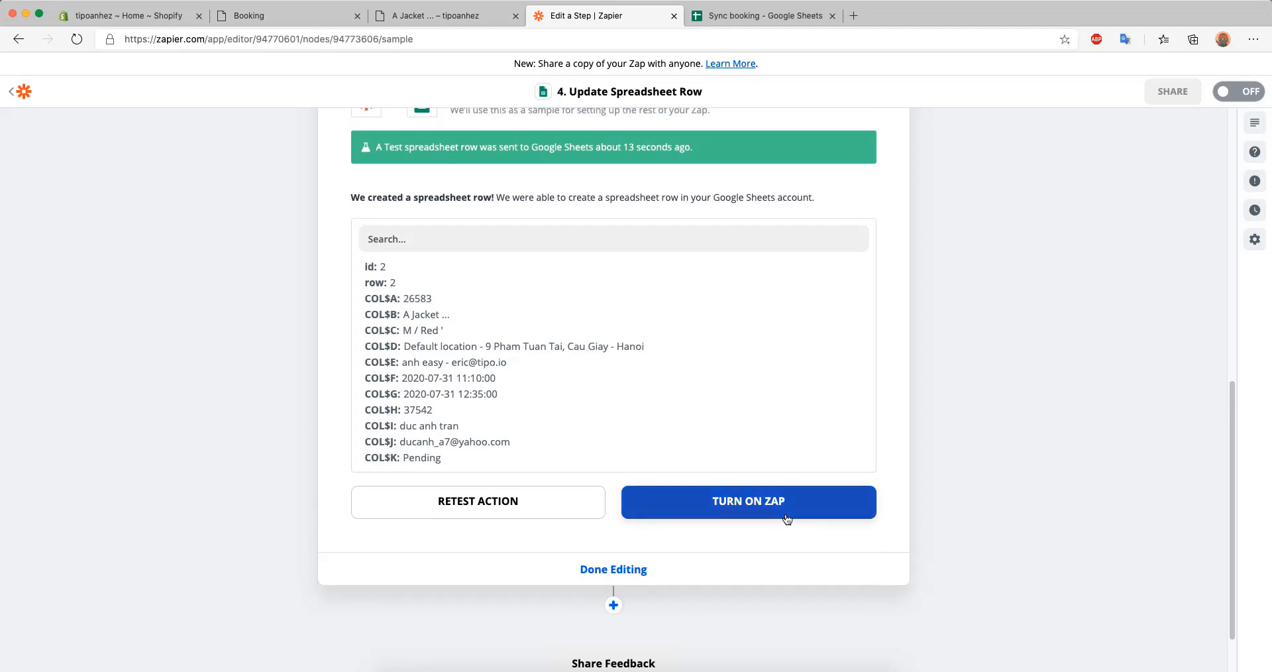
click(786, 519)
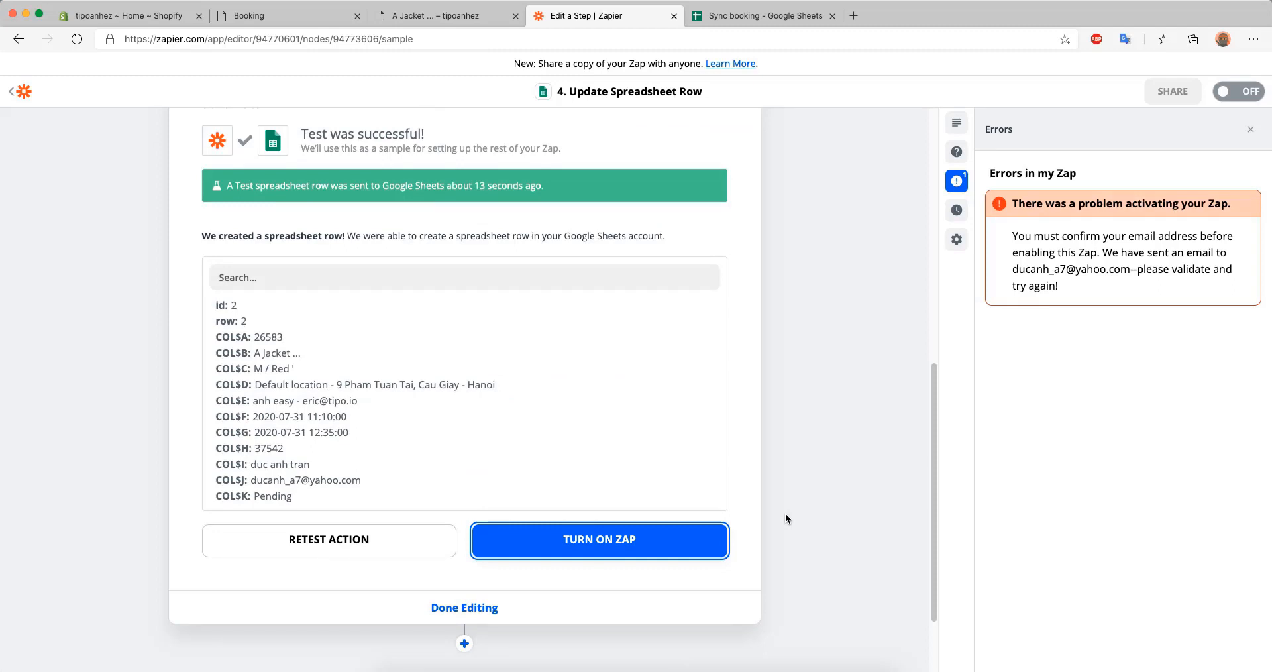
click(988, 0)
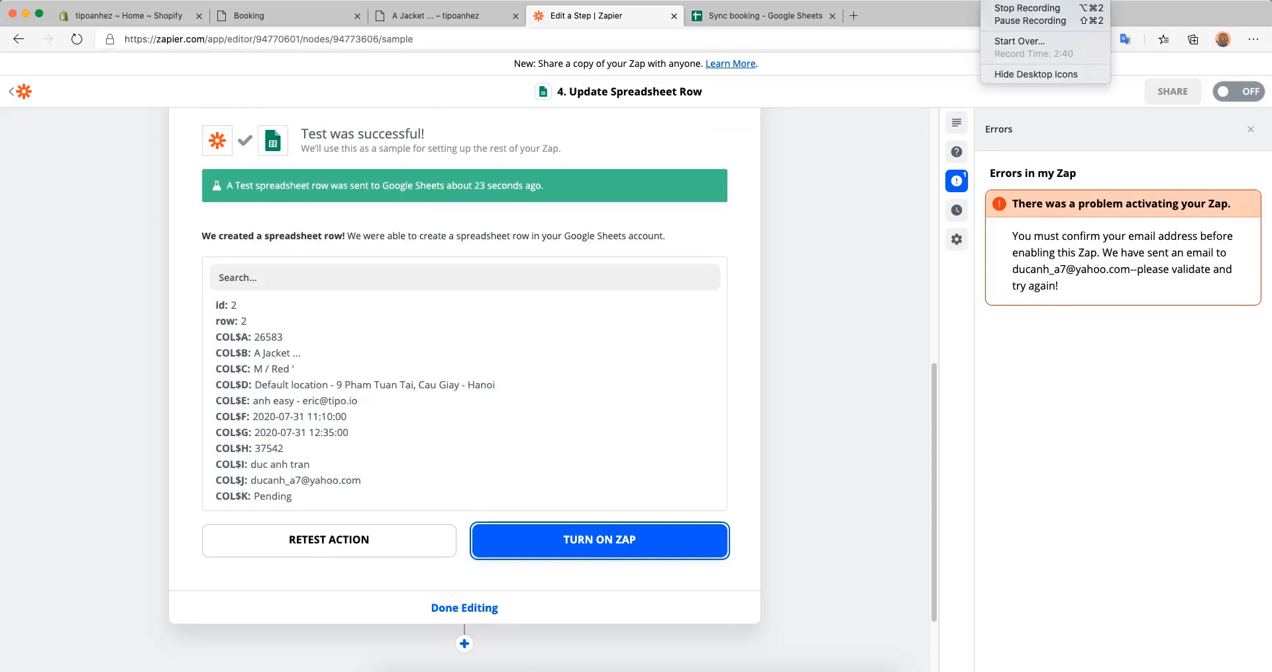